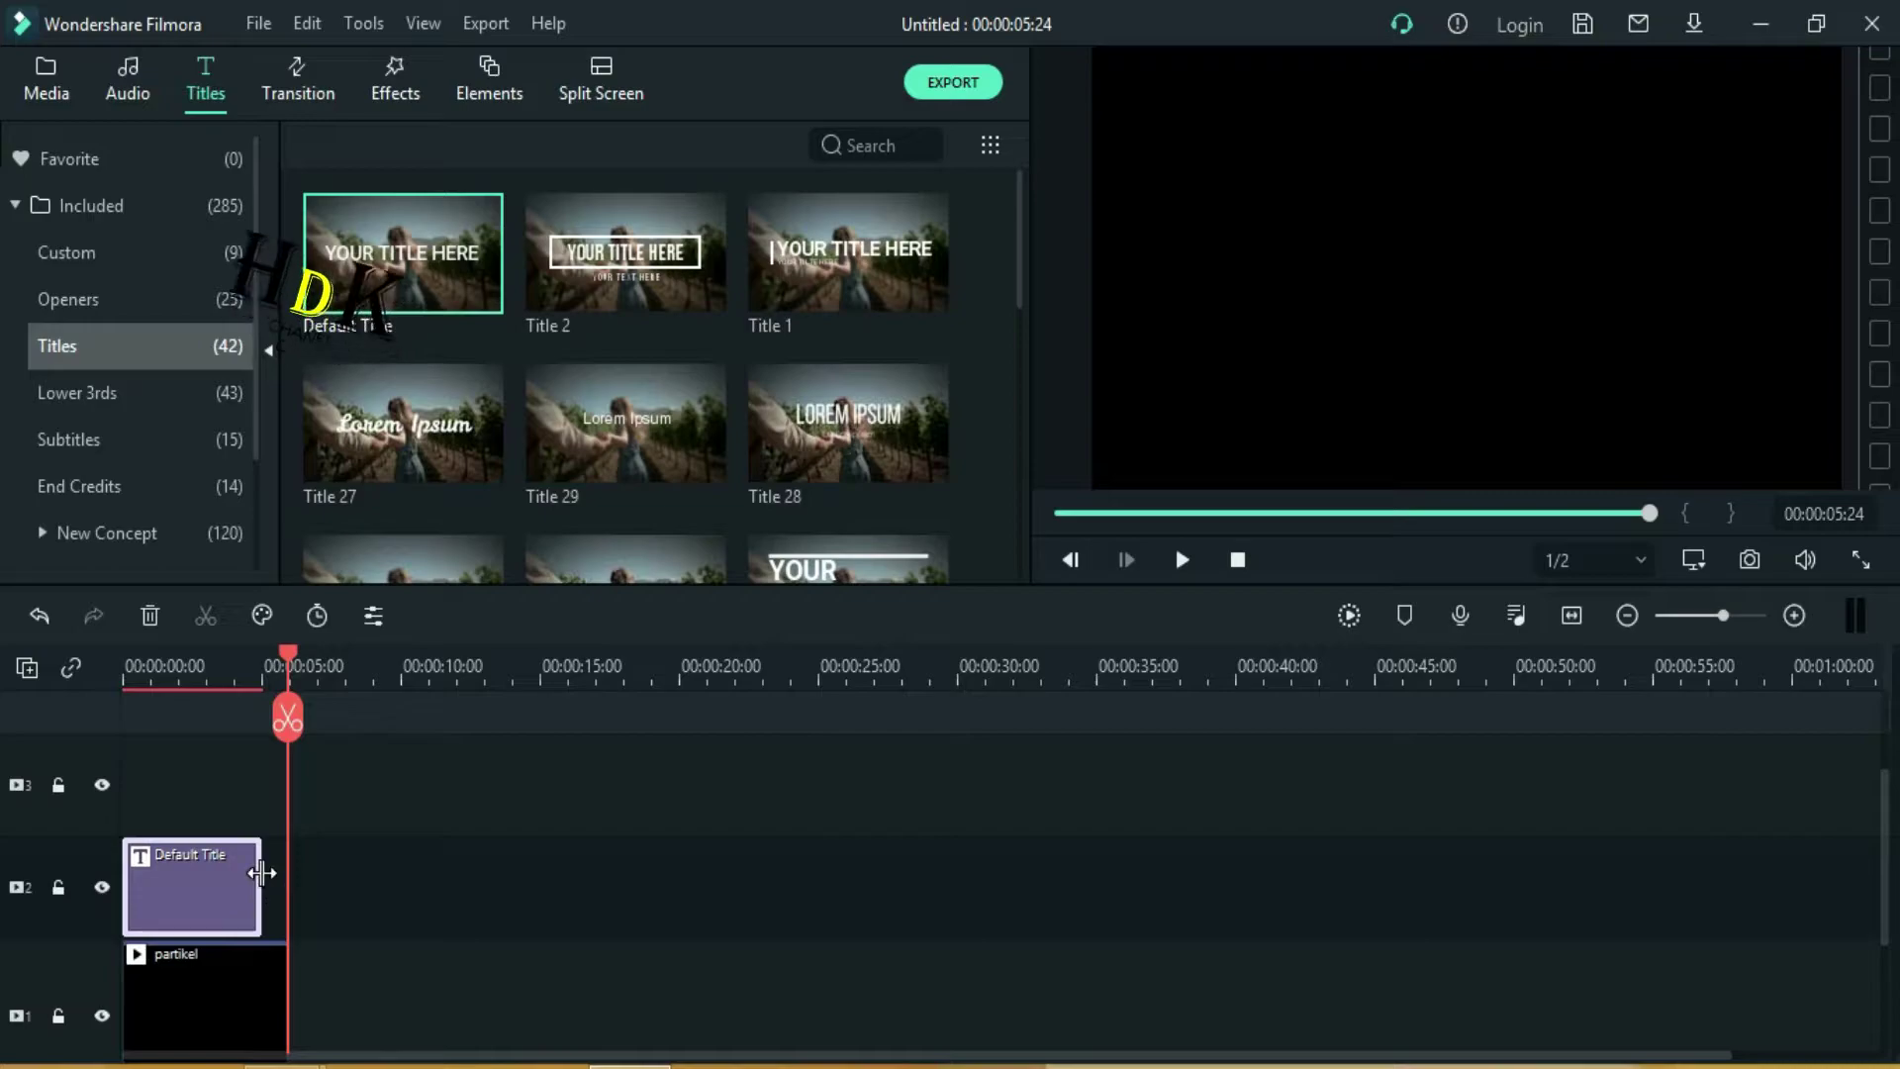
- Extend the Default Title clip to the end of the partikel clip and change its text to HDK CHANEL
drag(259, 876, 287, 878)
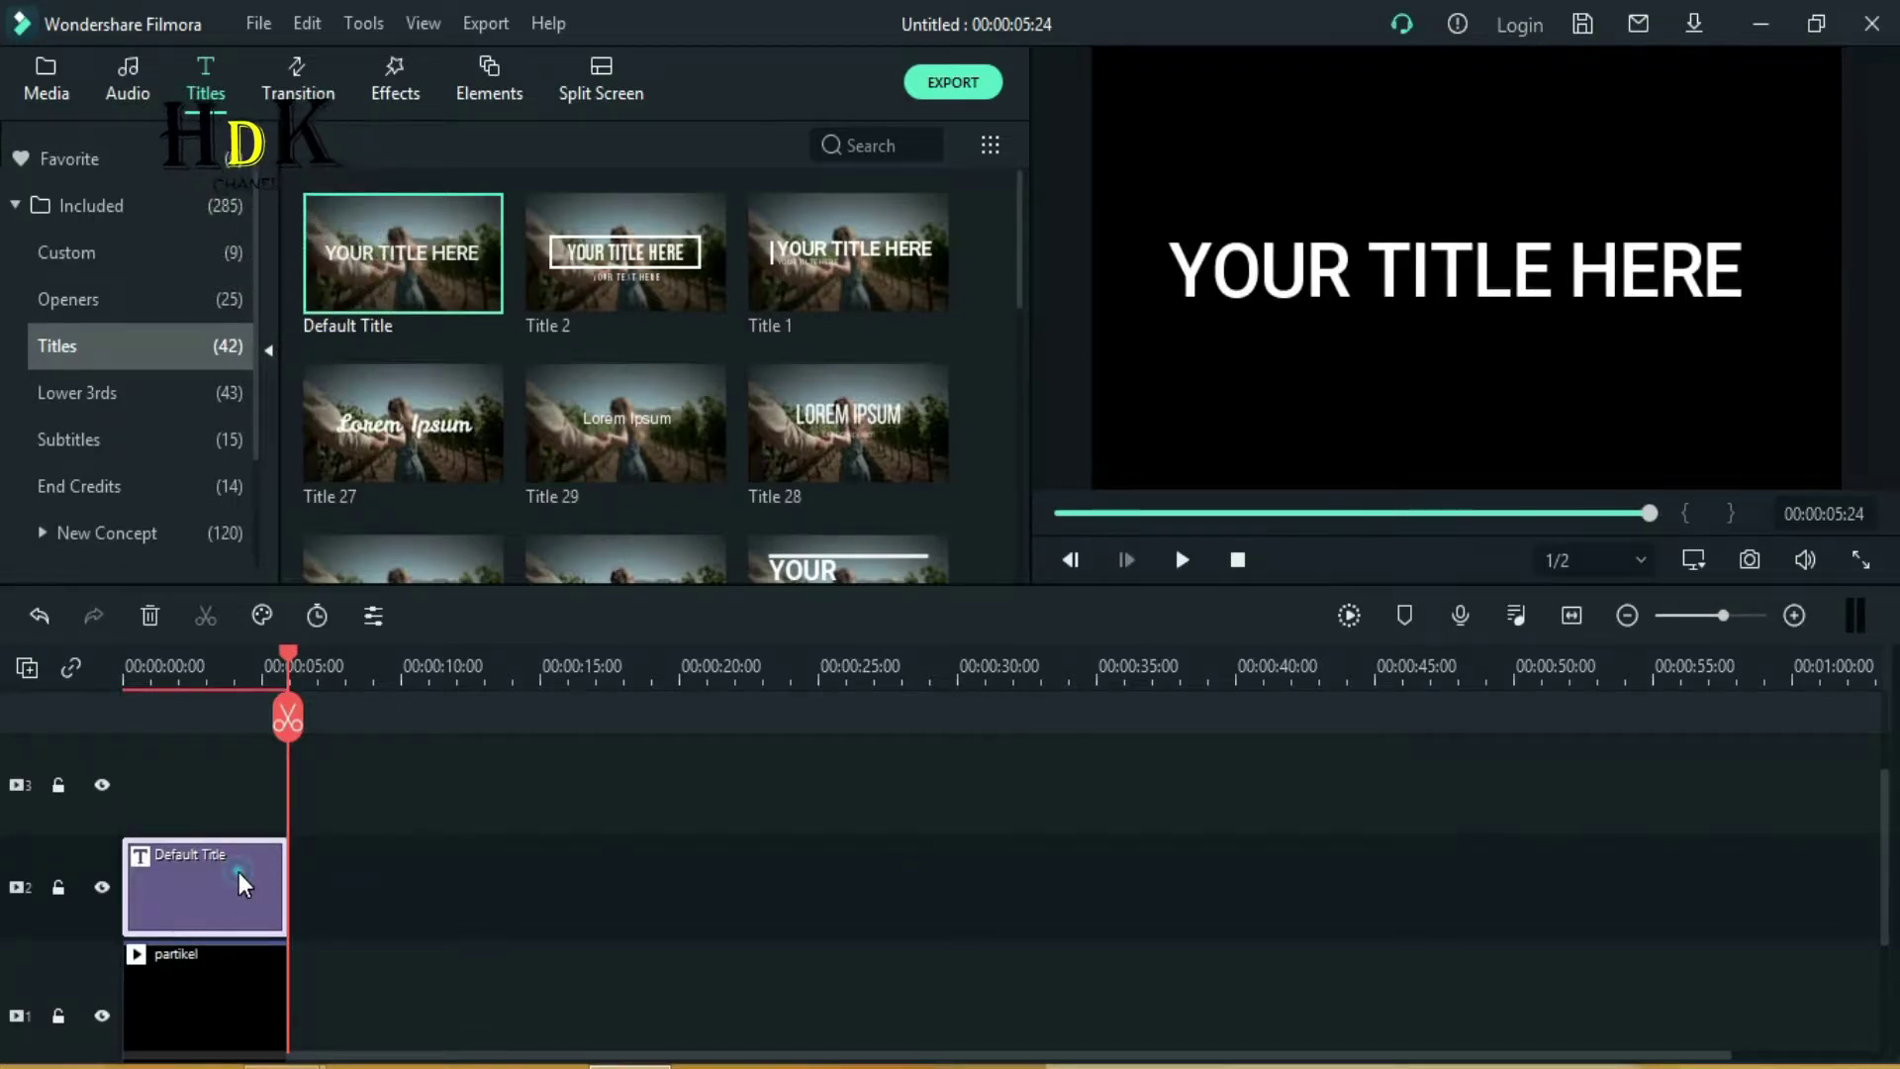
double_click(239, 872)
click(691, 287)
key(ctrl+a)
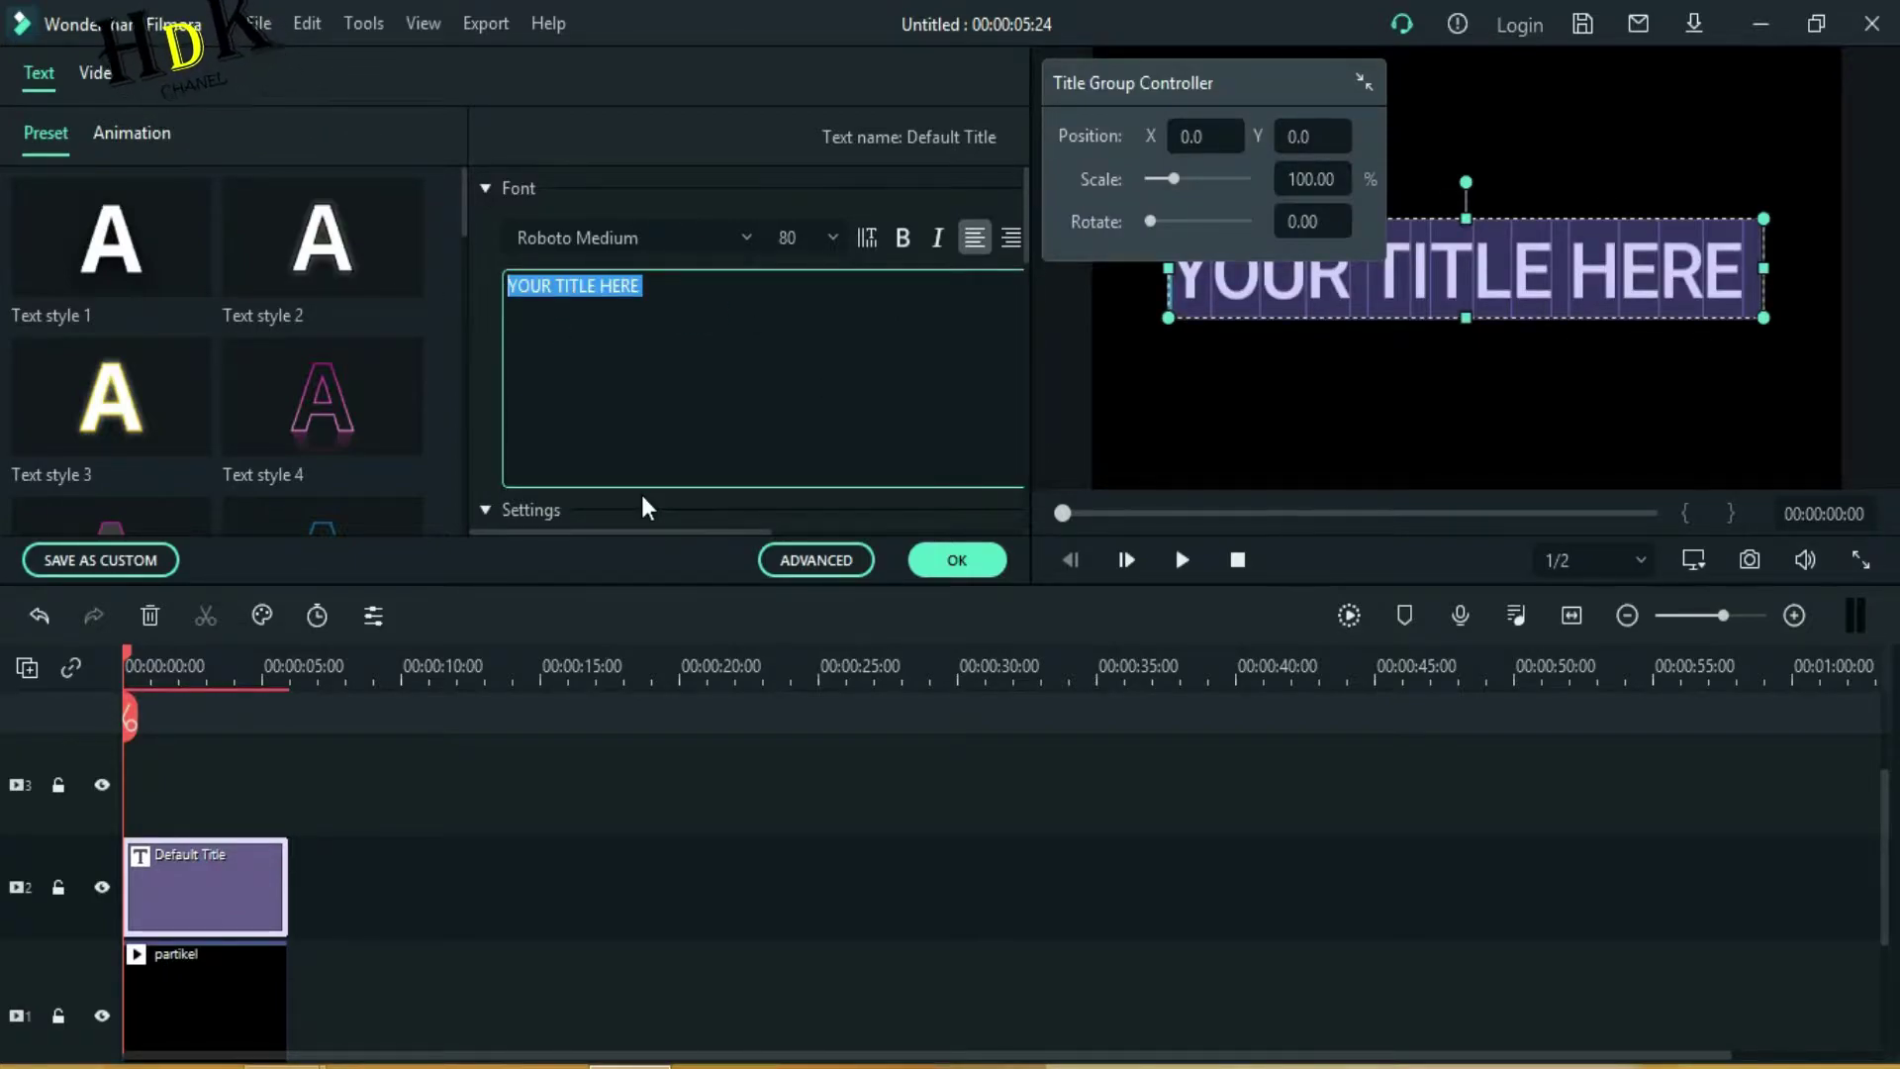
text(HDK C)
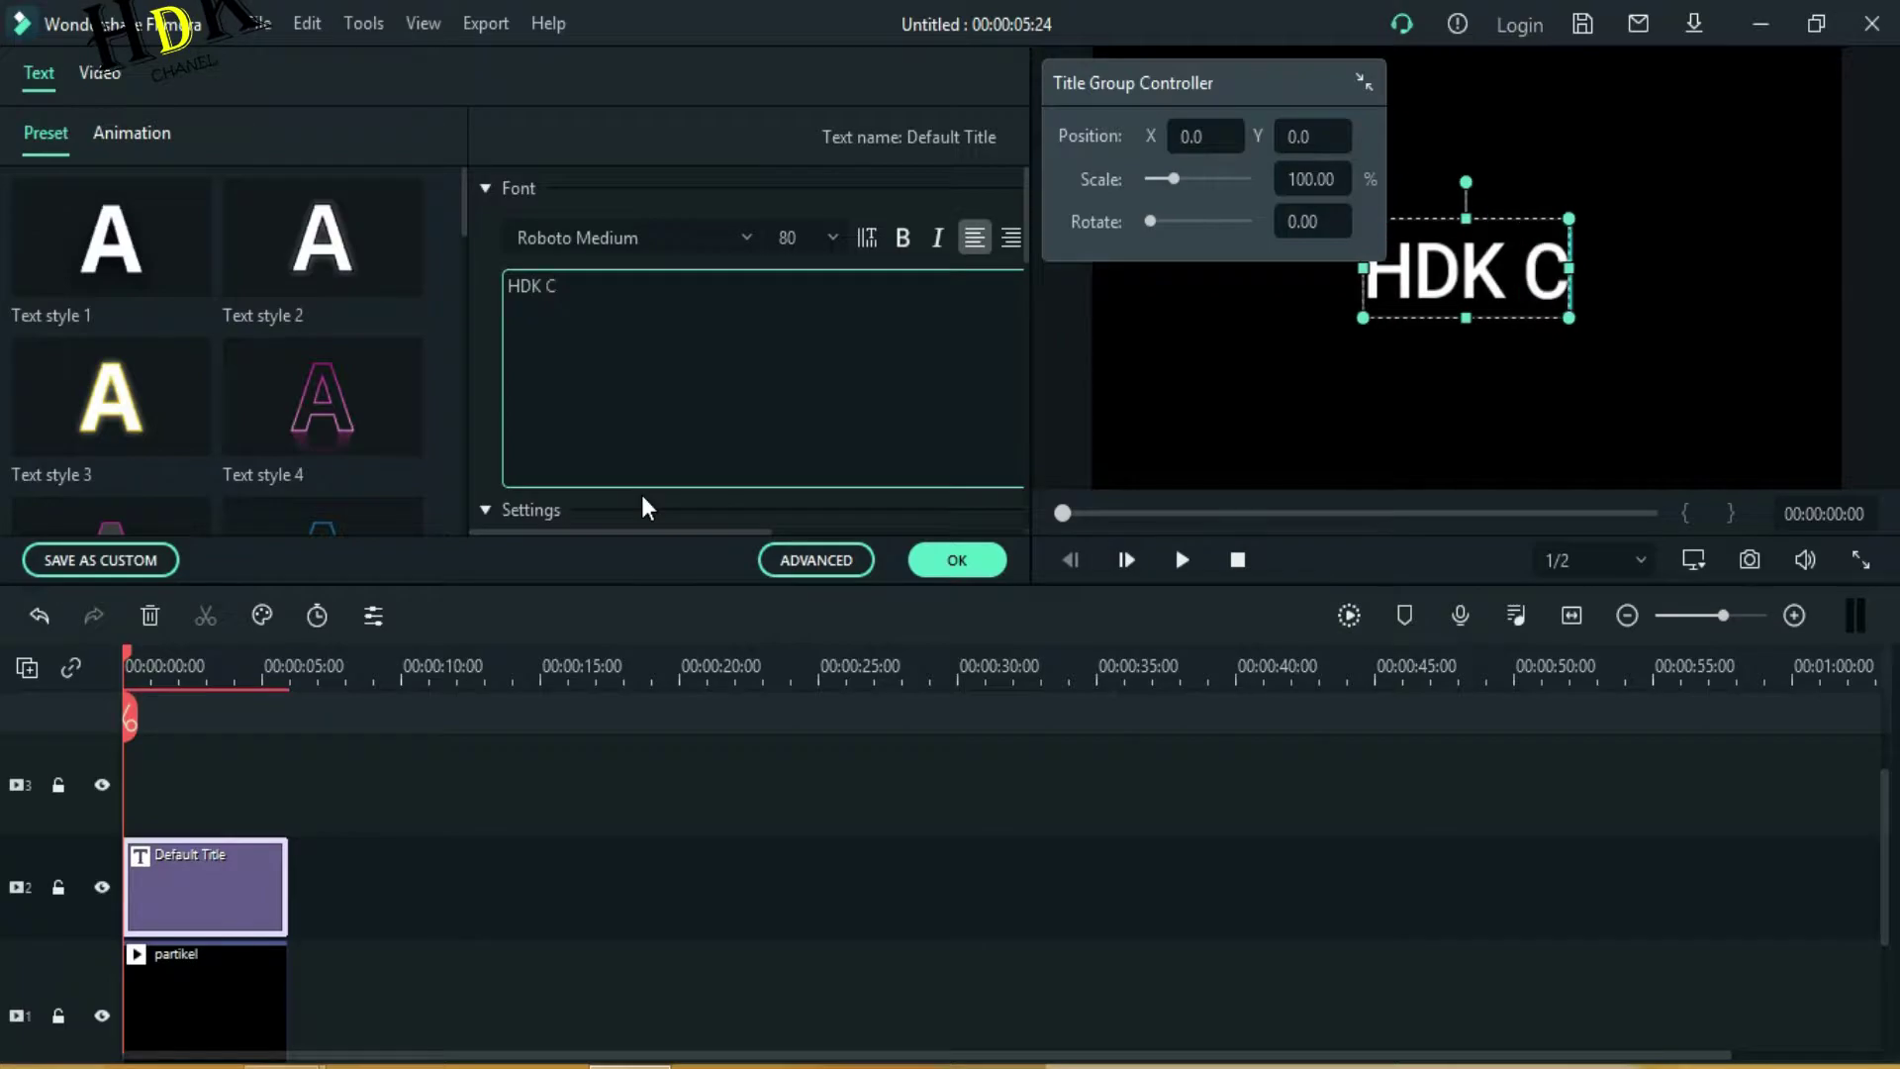
text(HANEL)
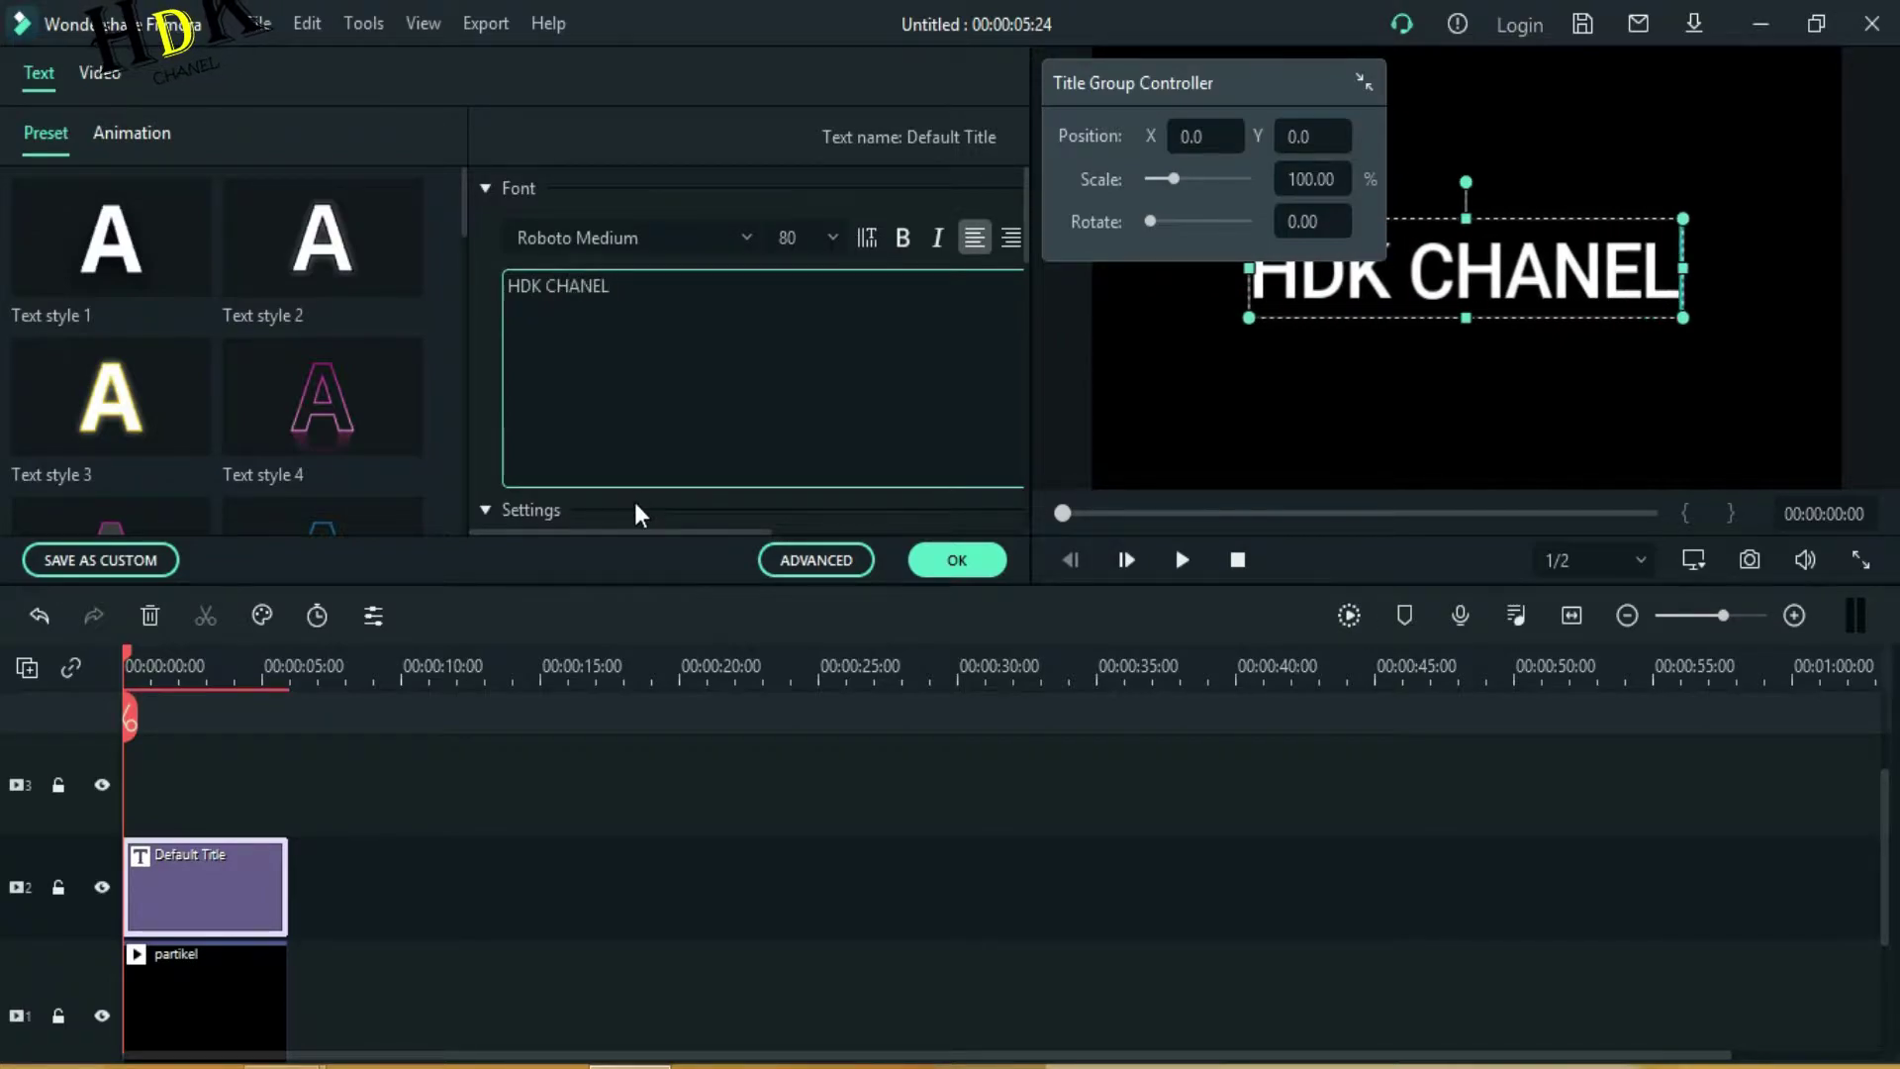
click(965, 560)
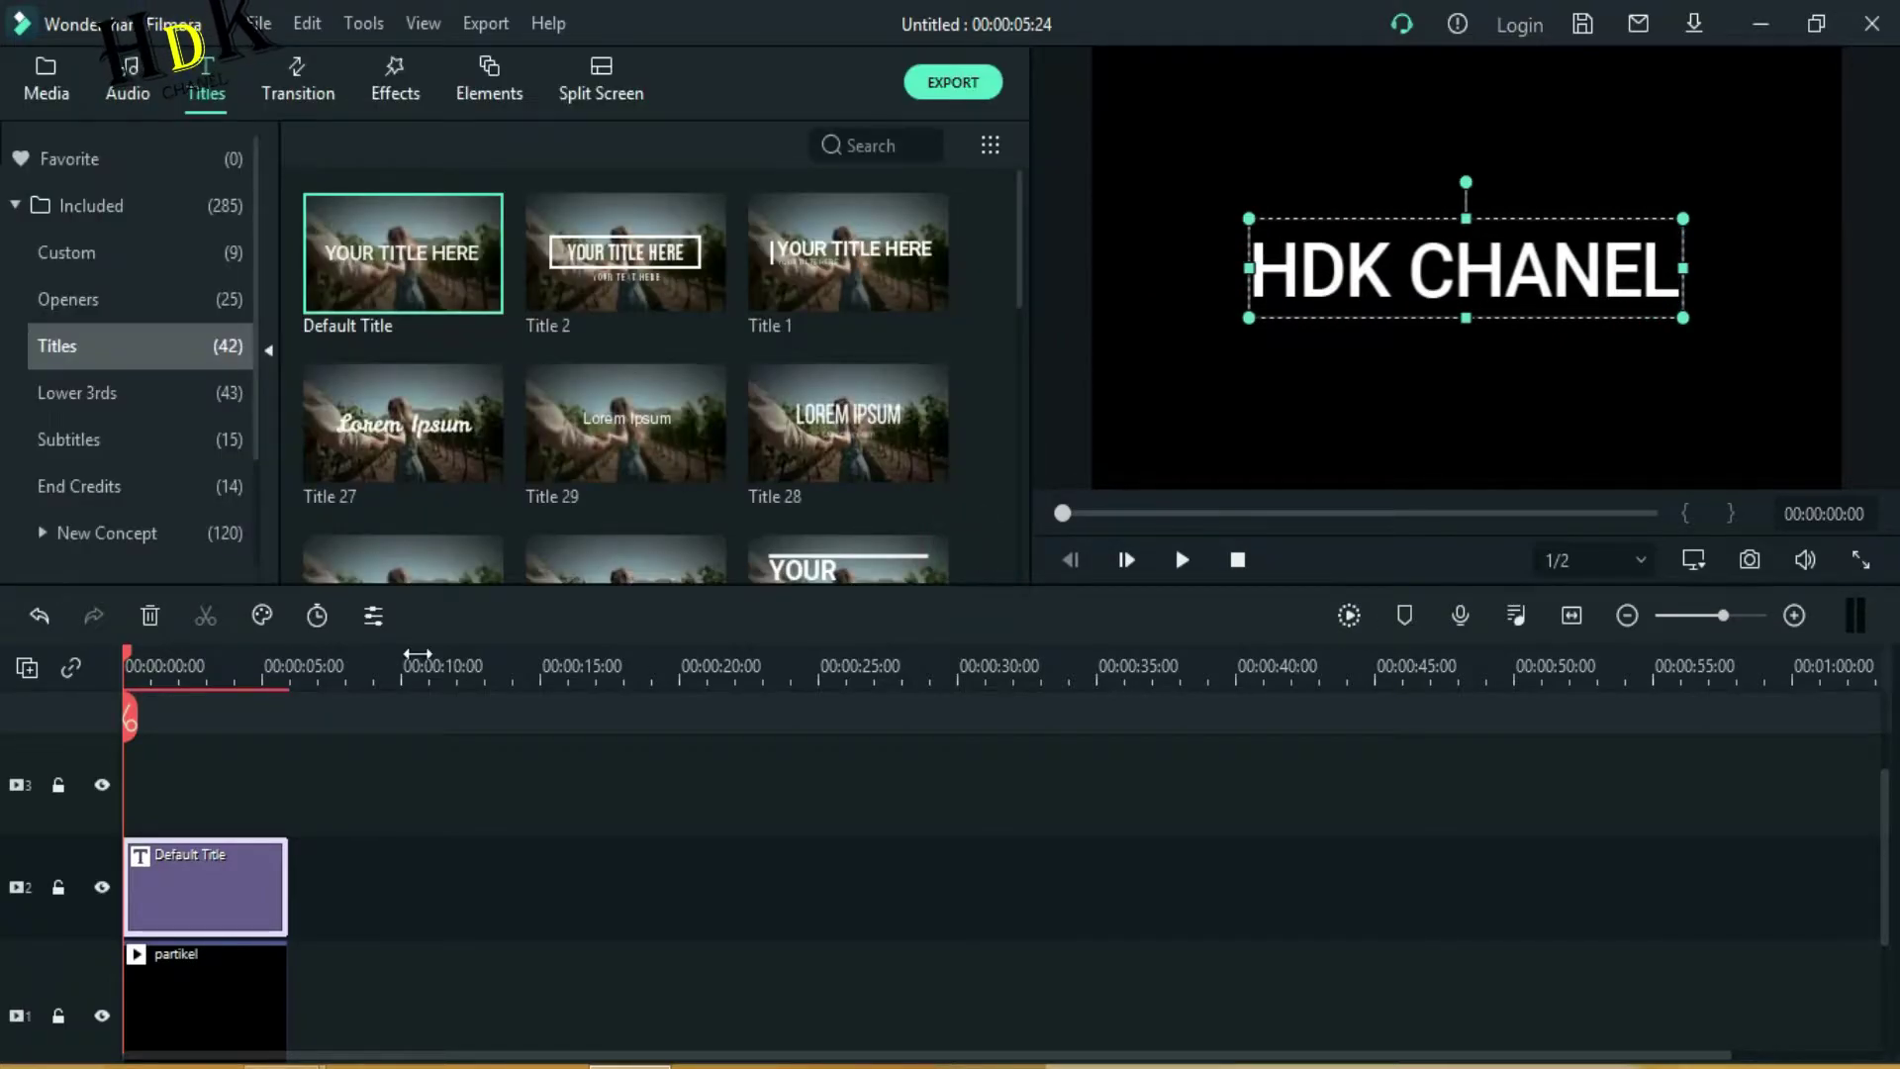
- Scale down the HDK CHANEL title and centre it in the frame over the particles, checking it in playback
click(200, 680)
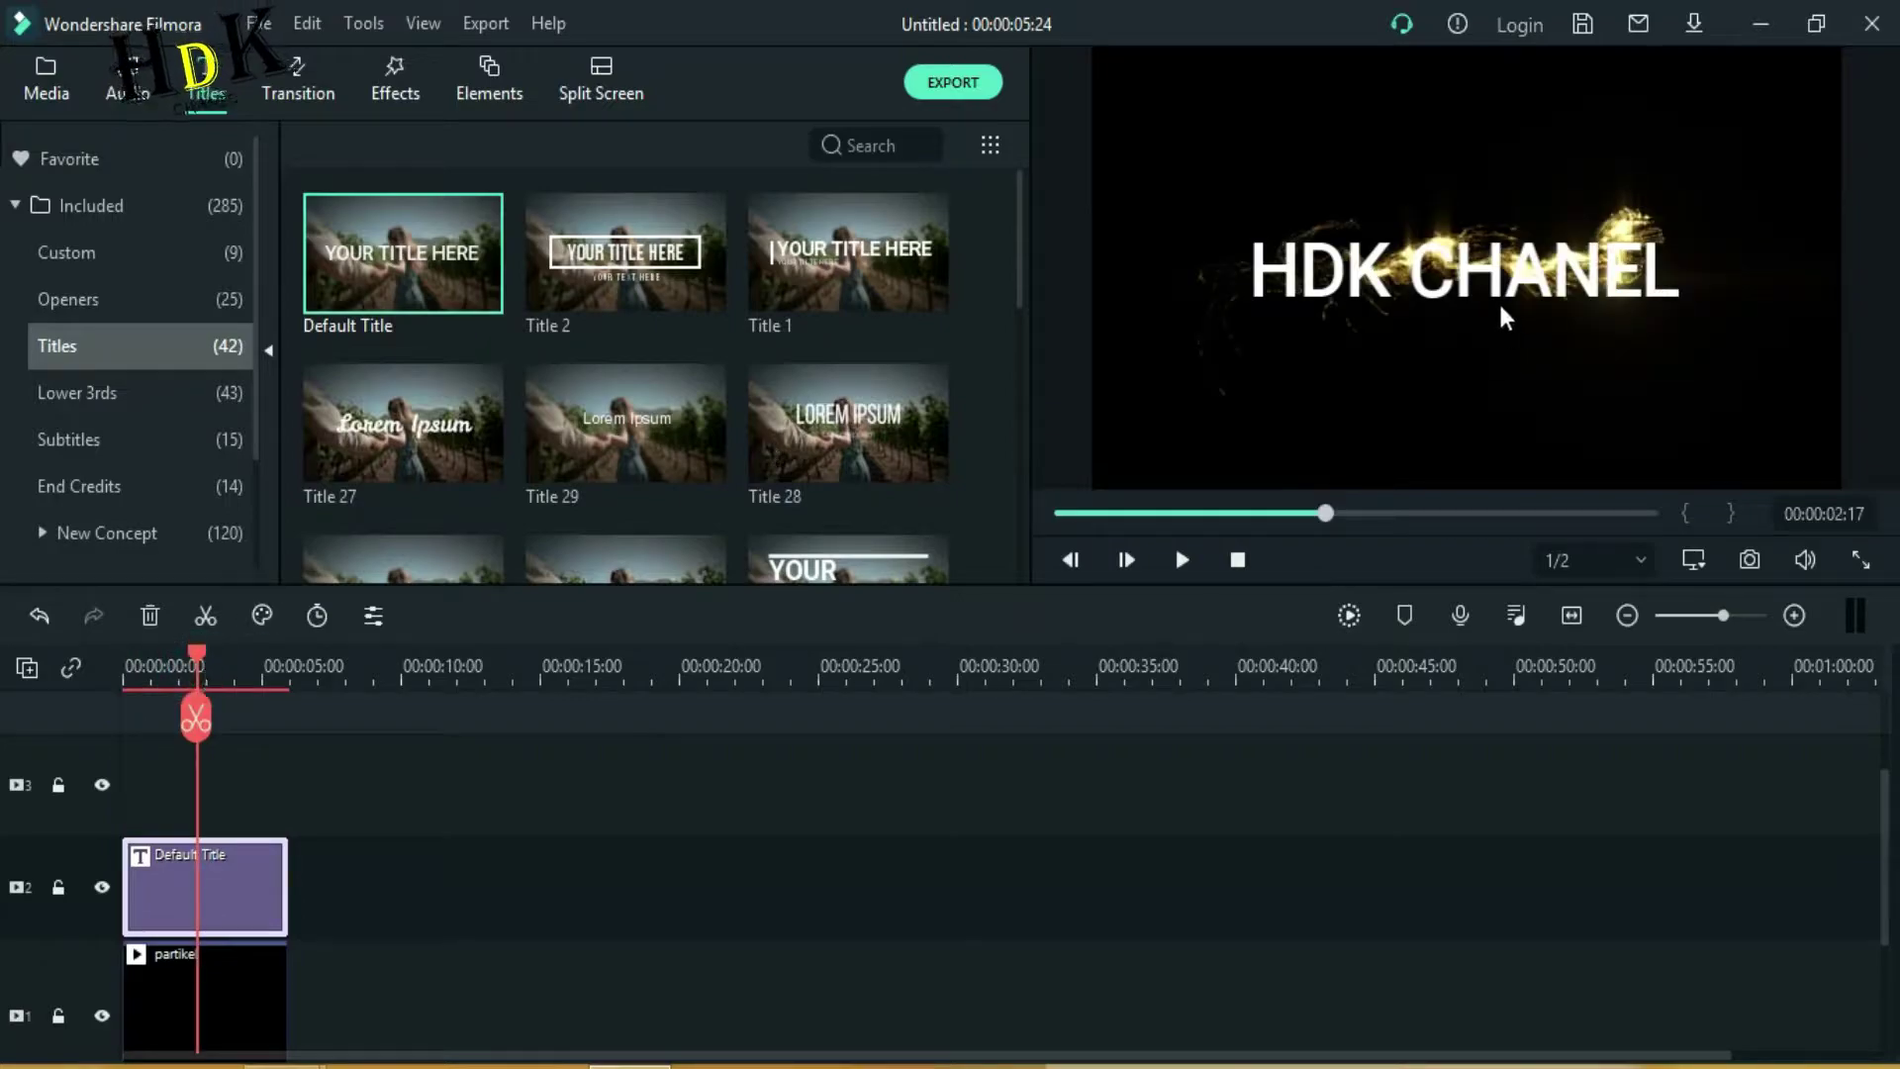
click(1524, 289)
drag(1682, 318, 1582, 296)
drag(1236, 91, 659, 82)
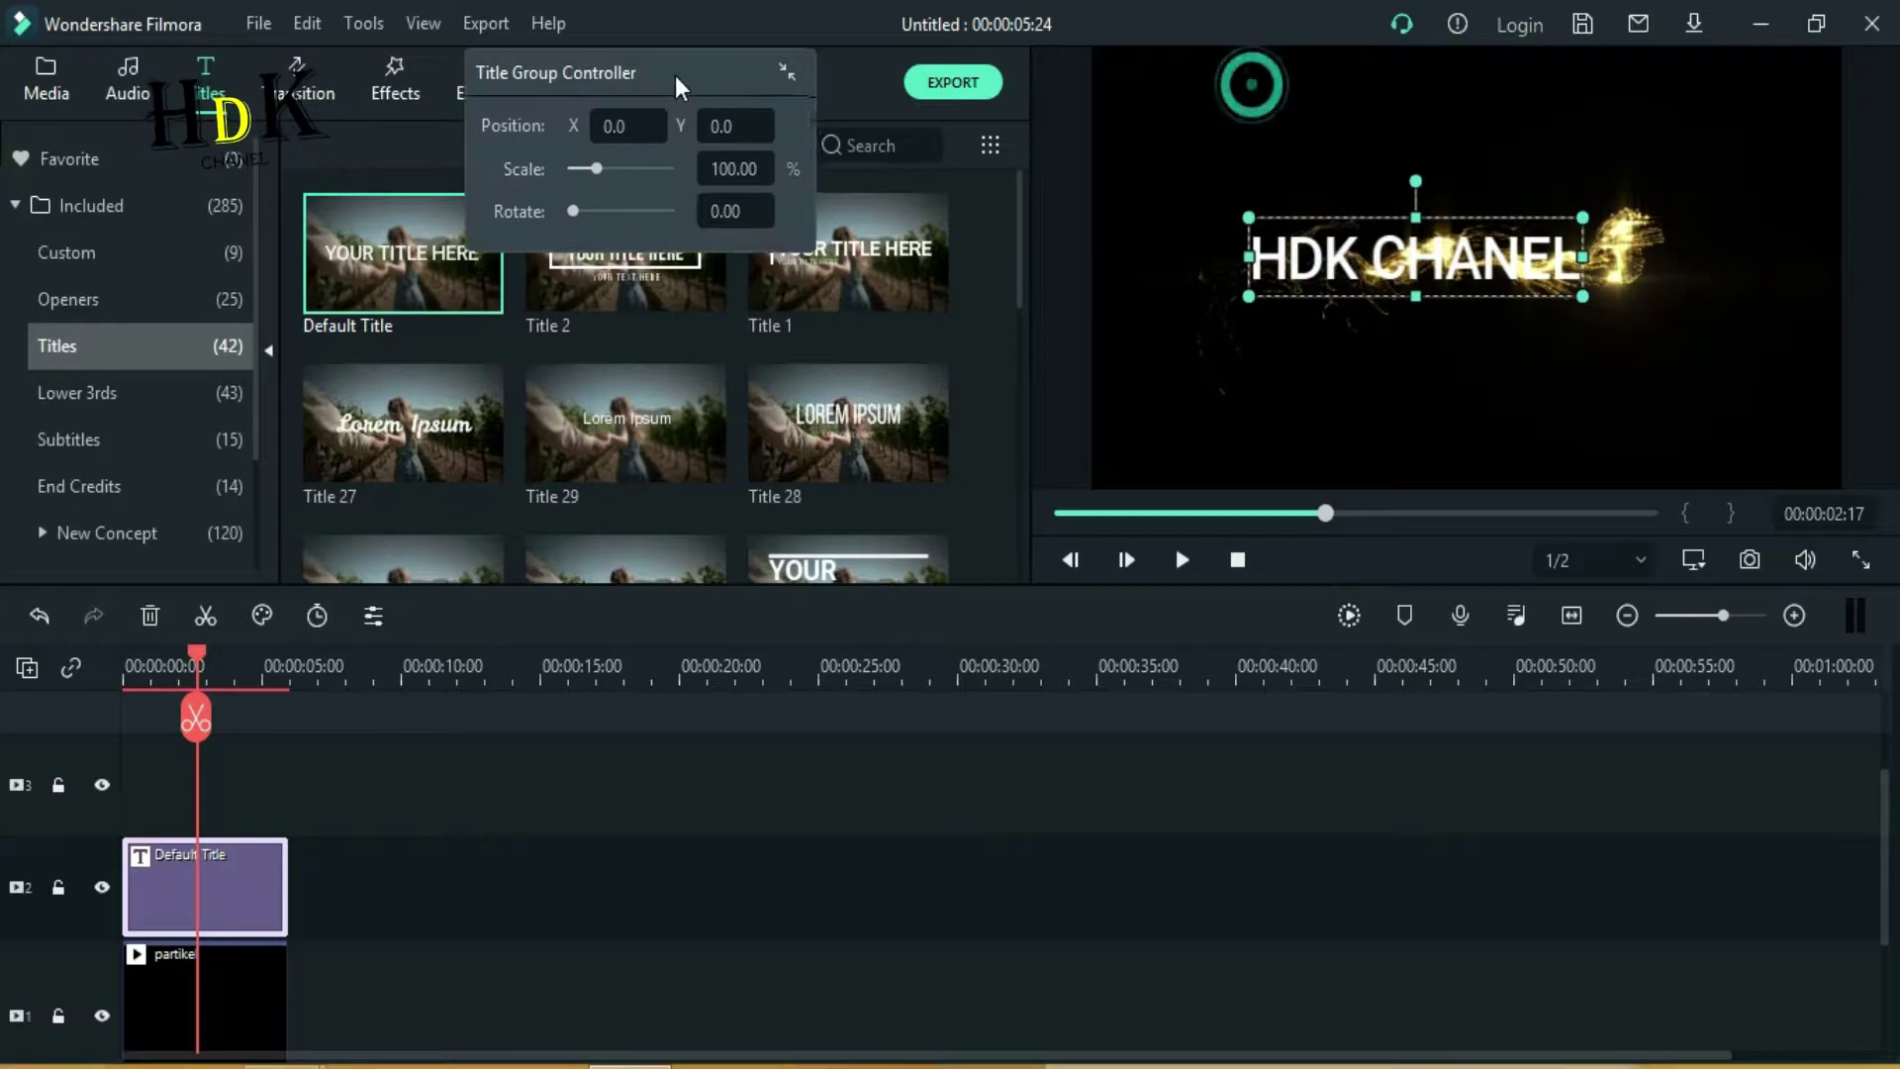
drag(1561, 287, 1547, 286)
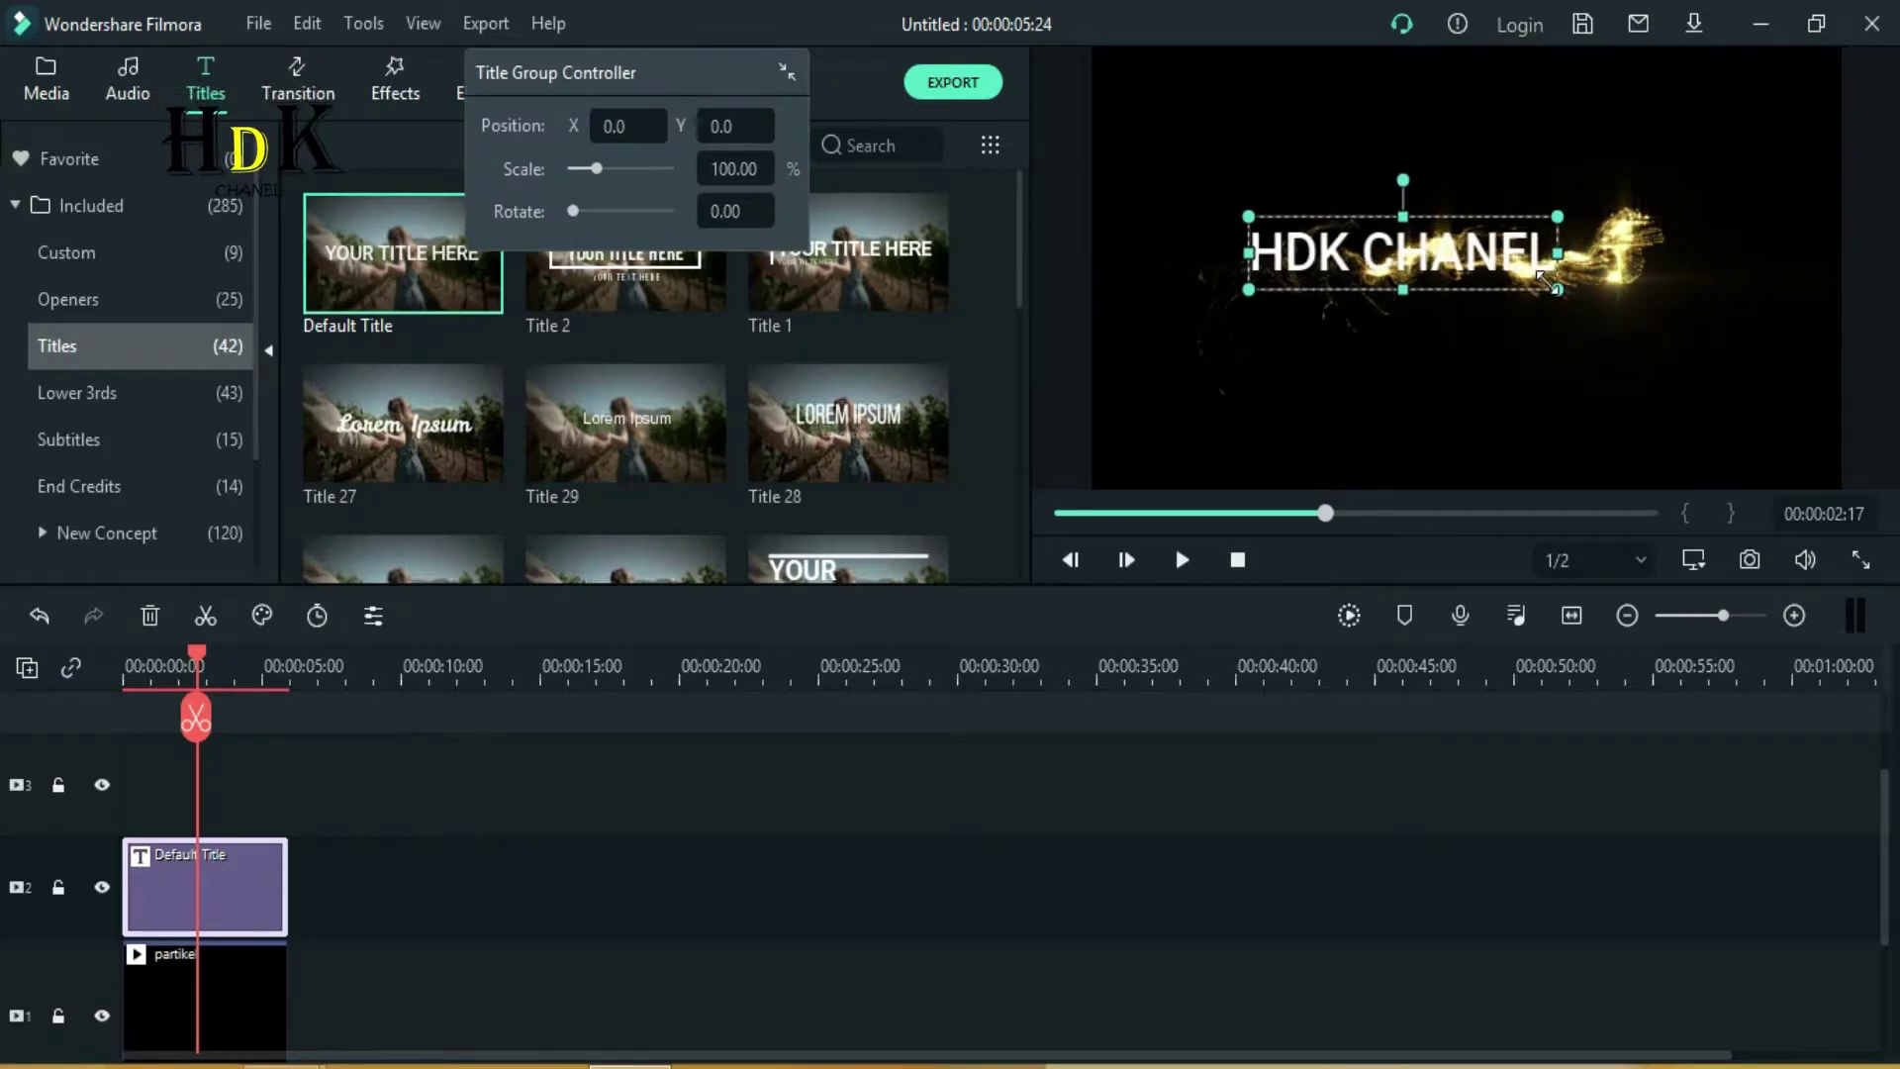
drag(1397, 251, 1451, 267)
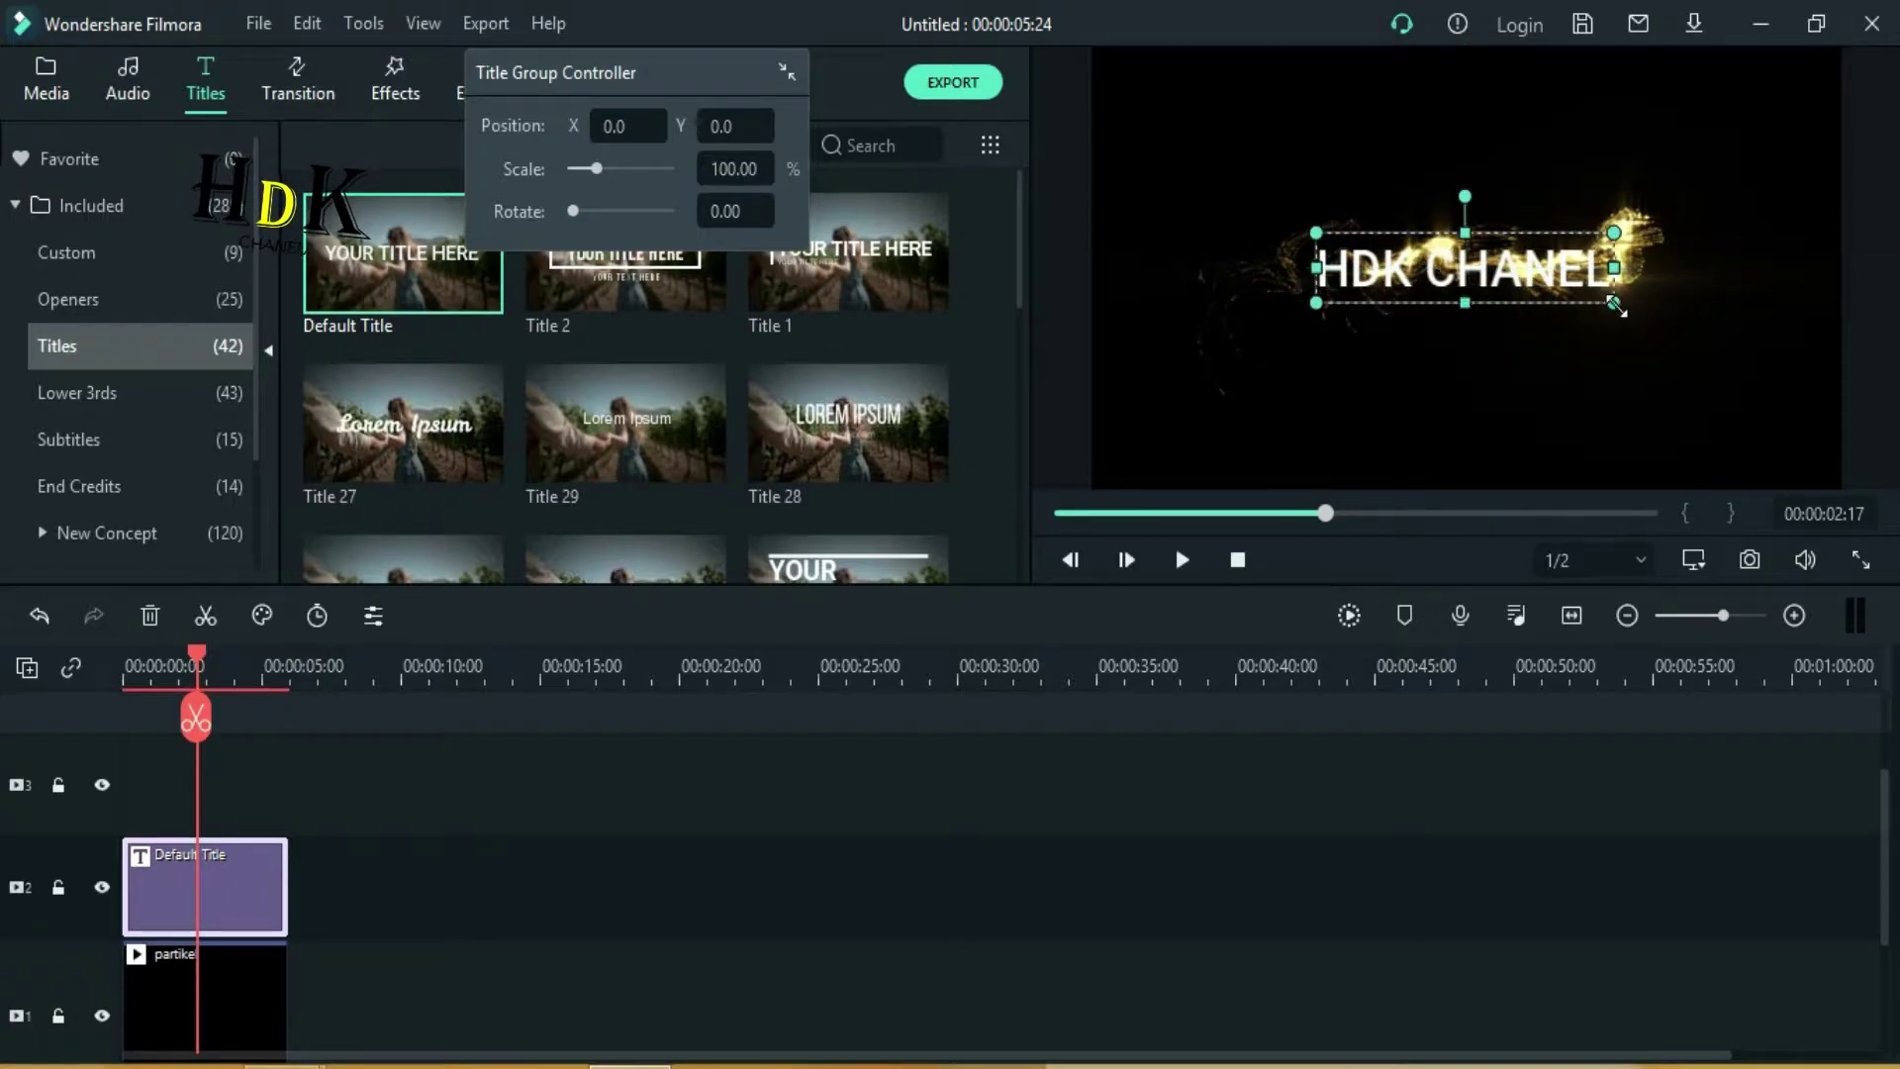
drag(1606, 300, 1589, 299)
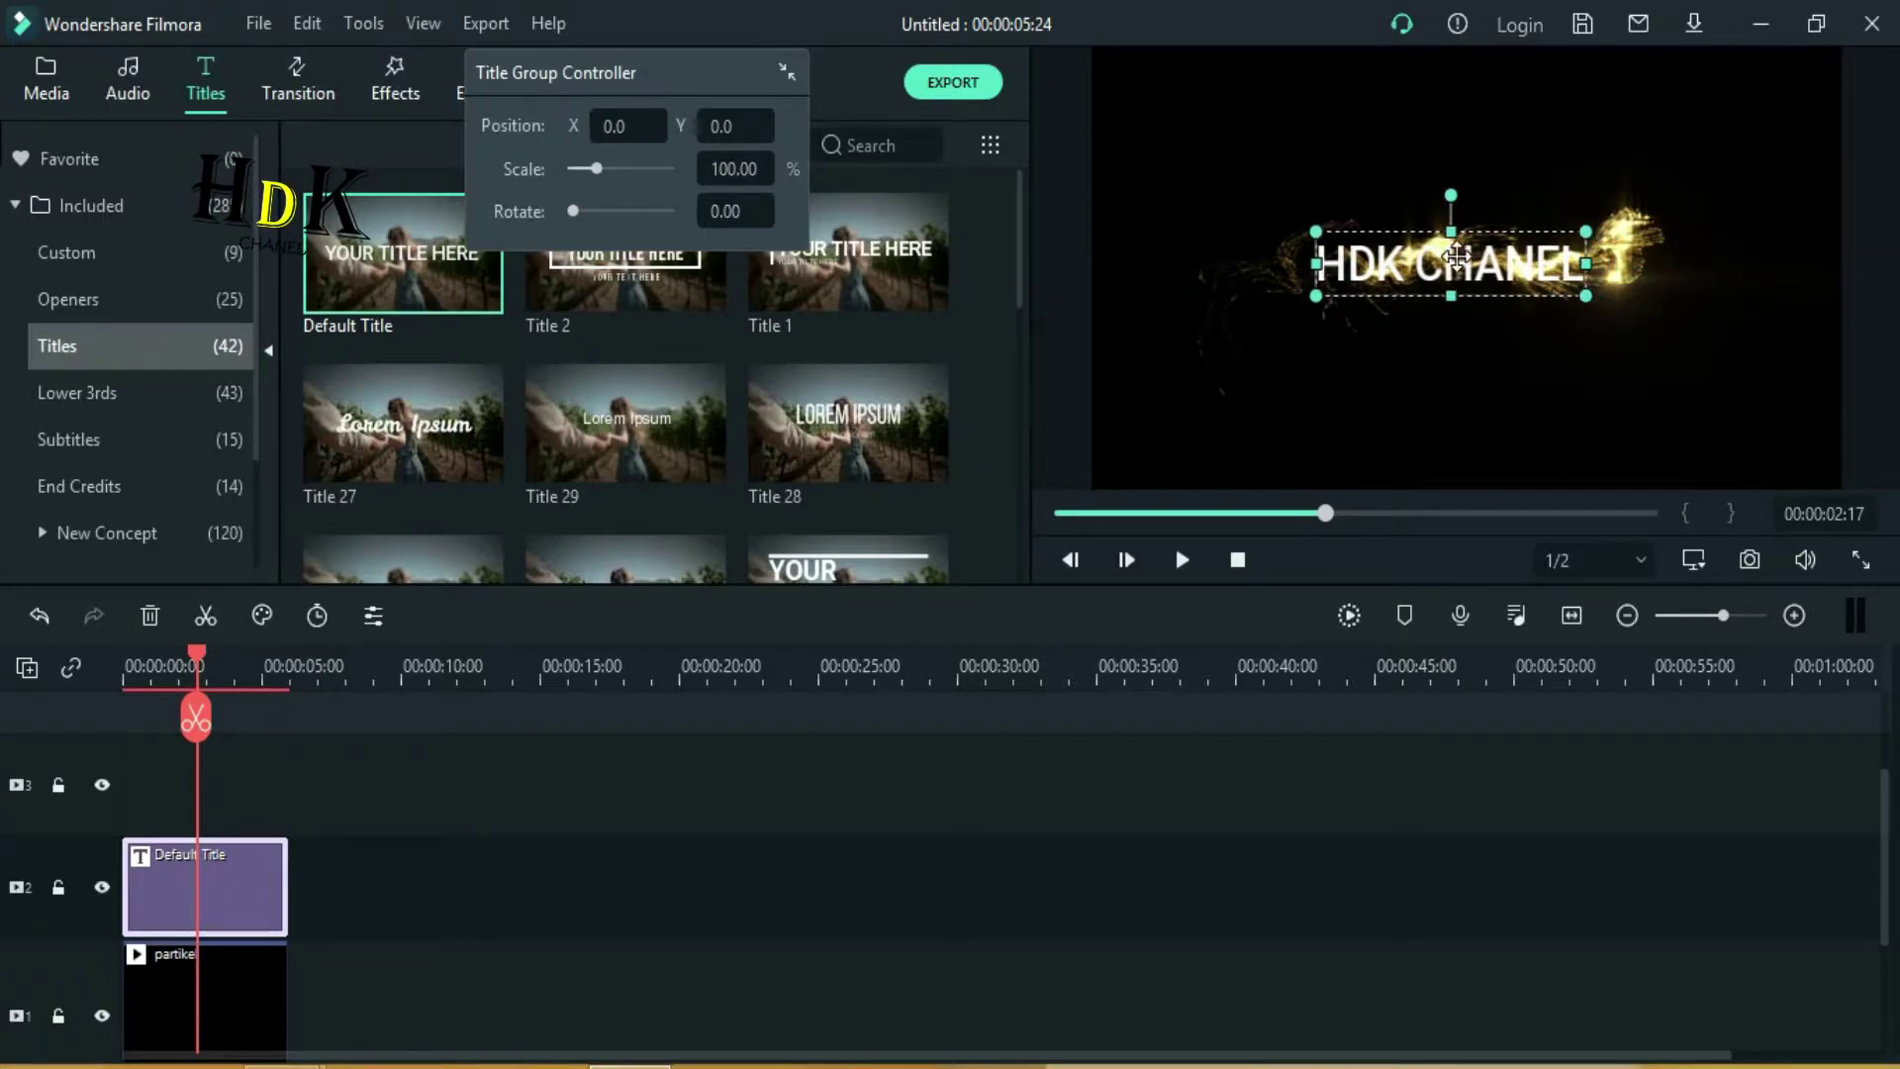
drag(1457, 256, 1461, 256)
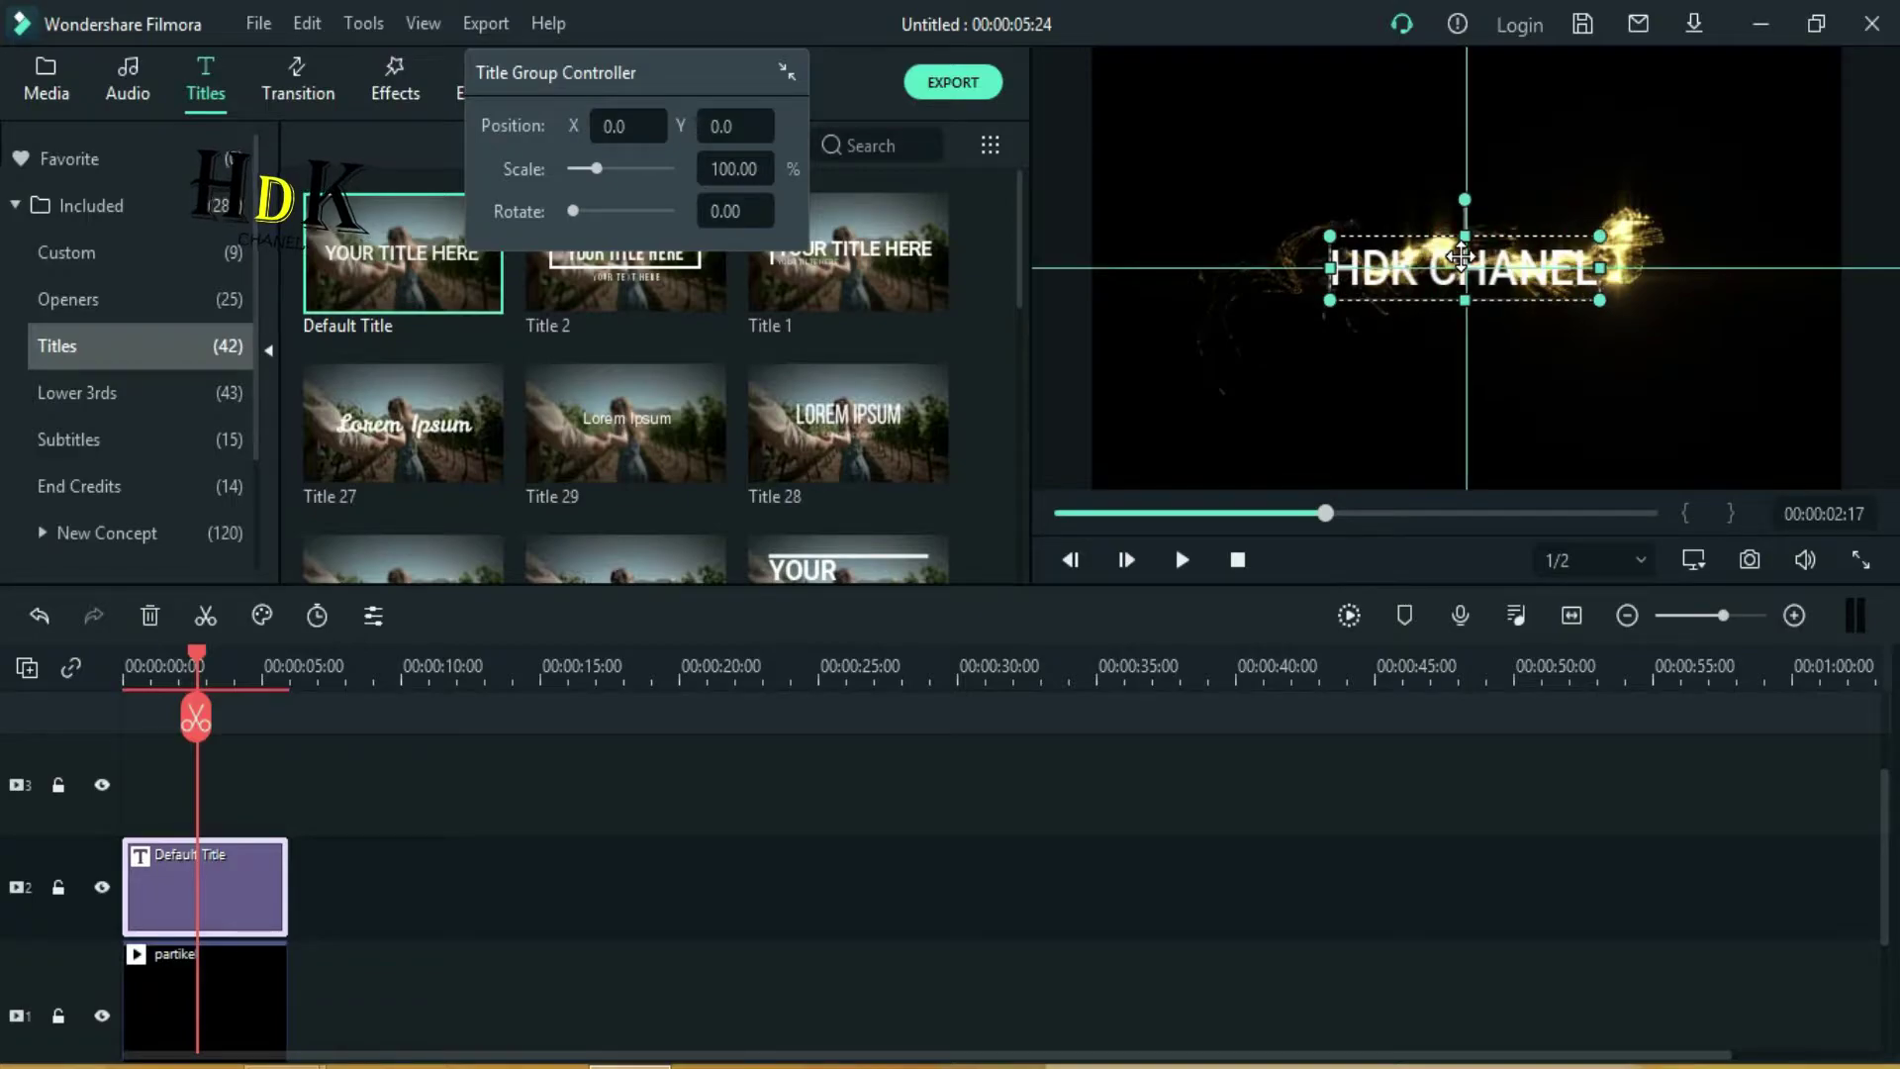
click(1375, 881)
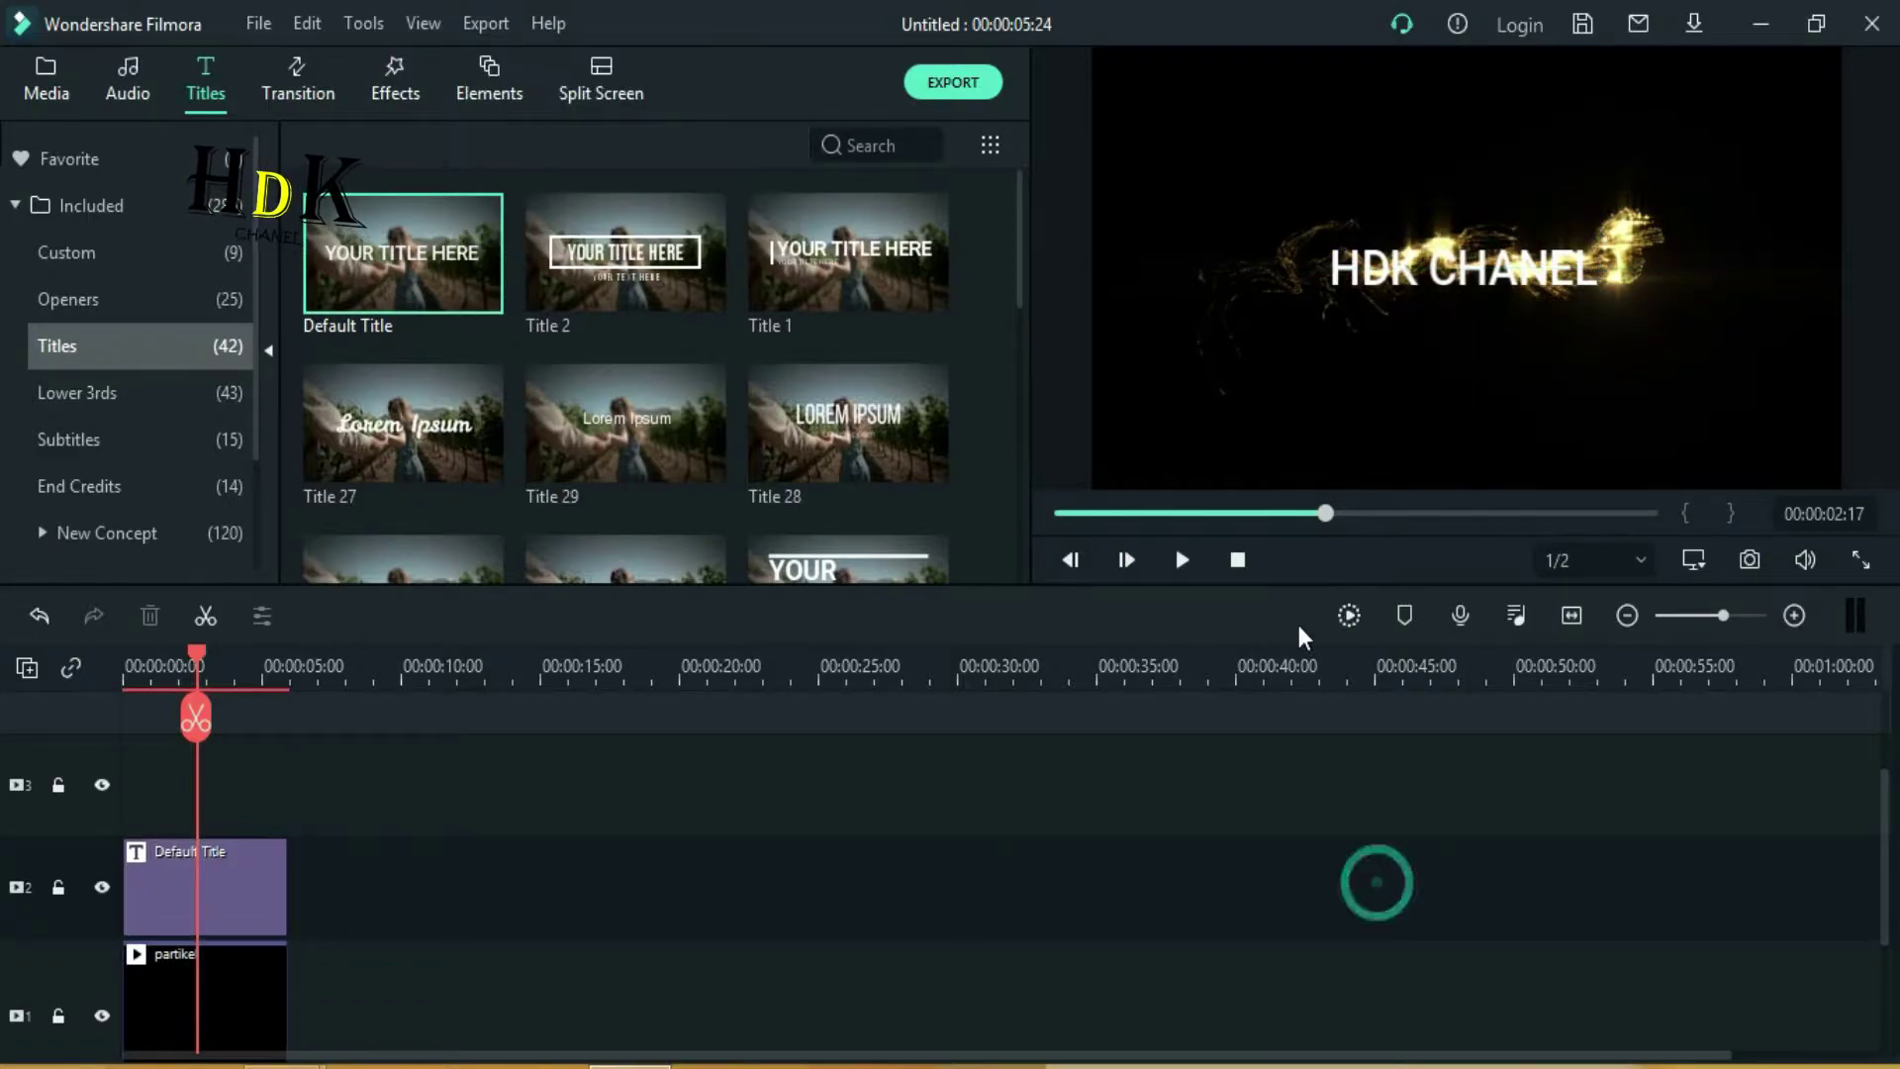
click(1237, 560)
click(1182, 560)
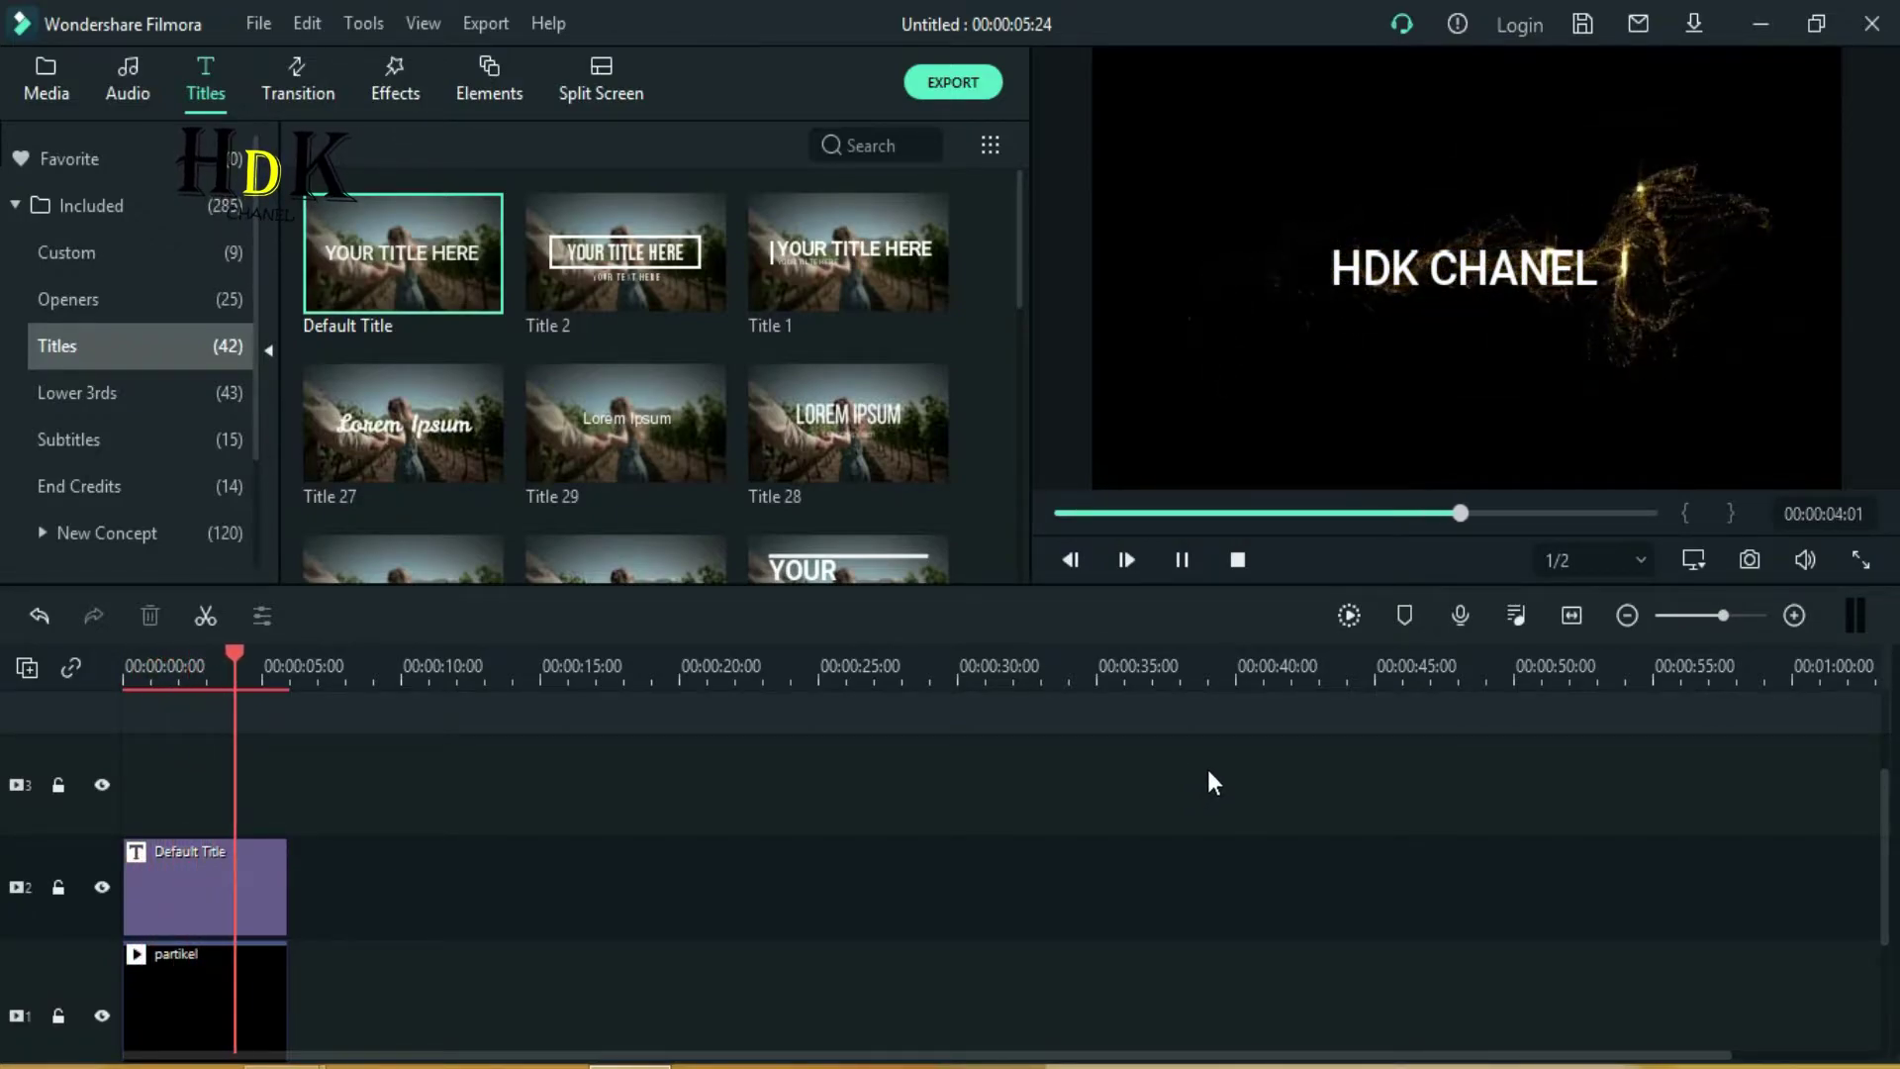
click(1182, 560)
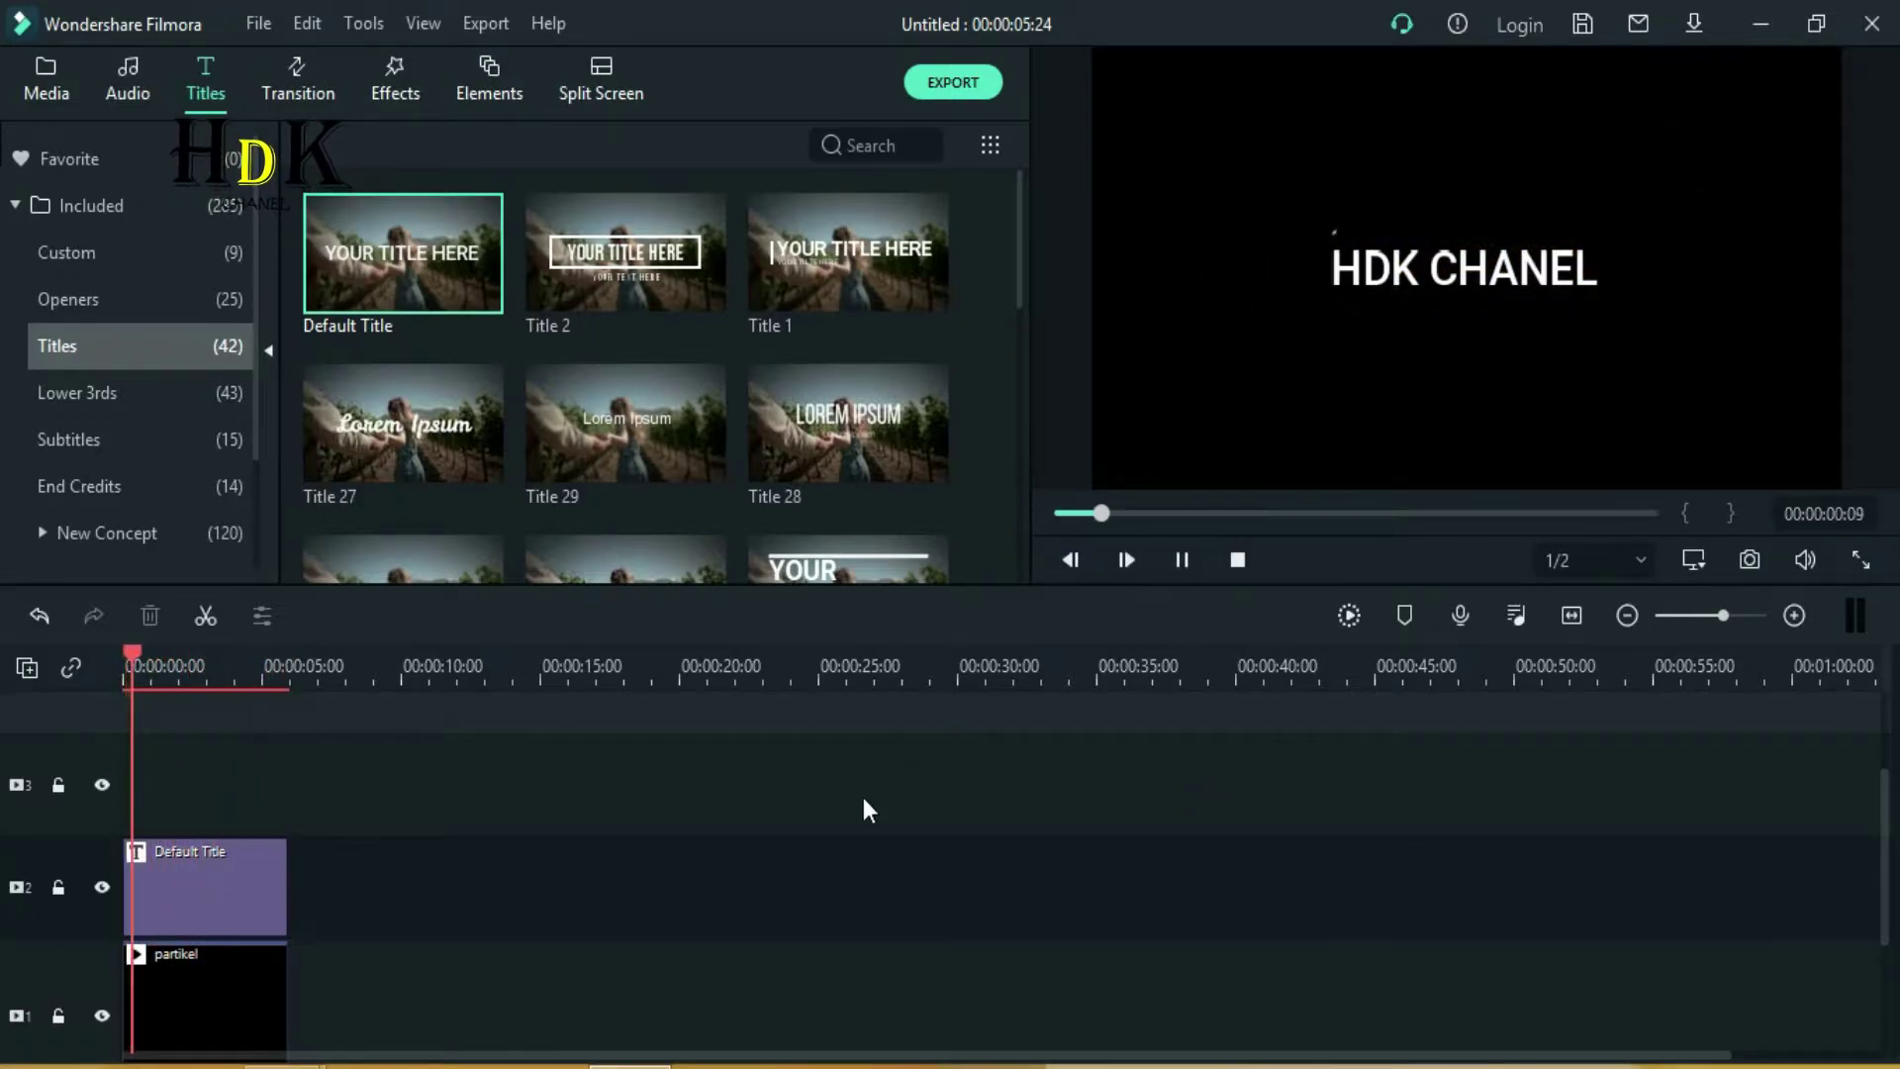
click(1182, 560)
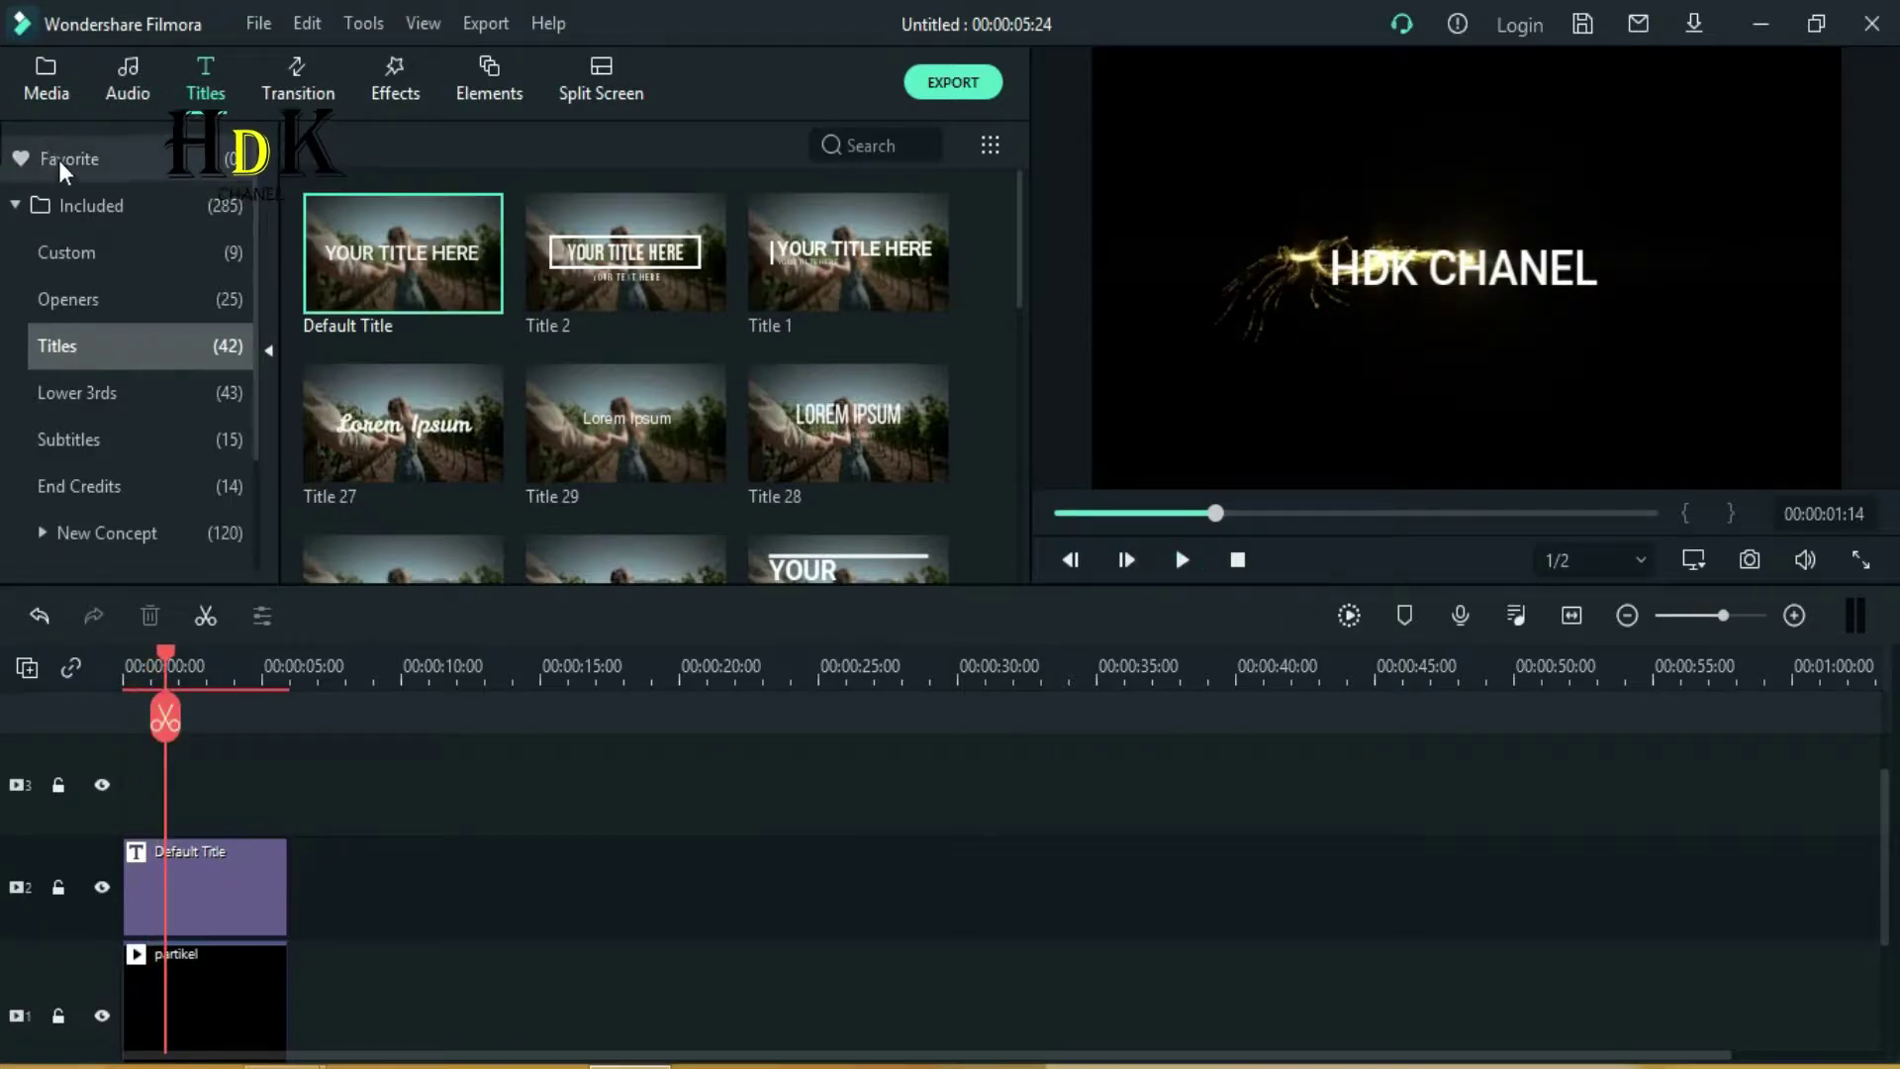
- Place the gold1 clip from the project media at the start of track 3, above the title, and preview it
click(54, 99)
scroll(754, 1011, up, 1)
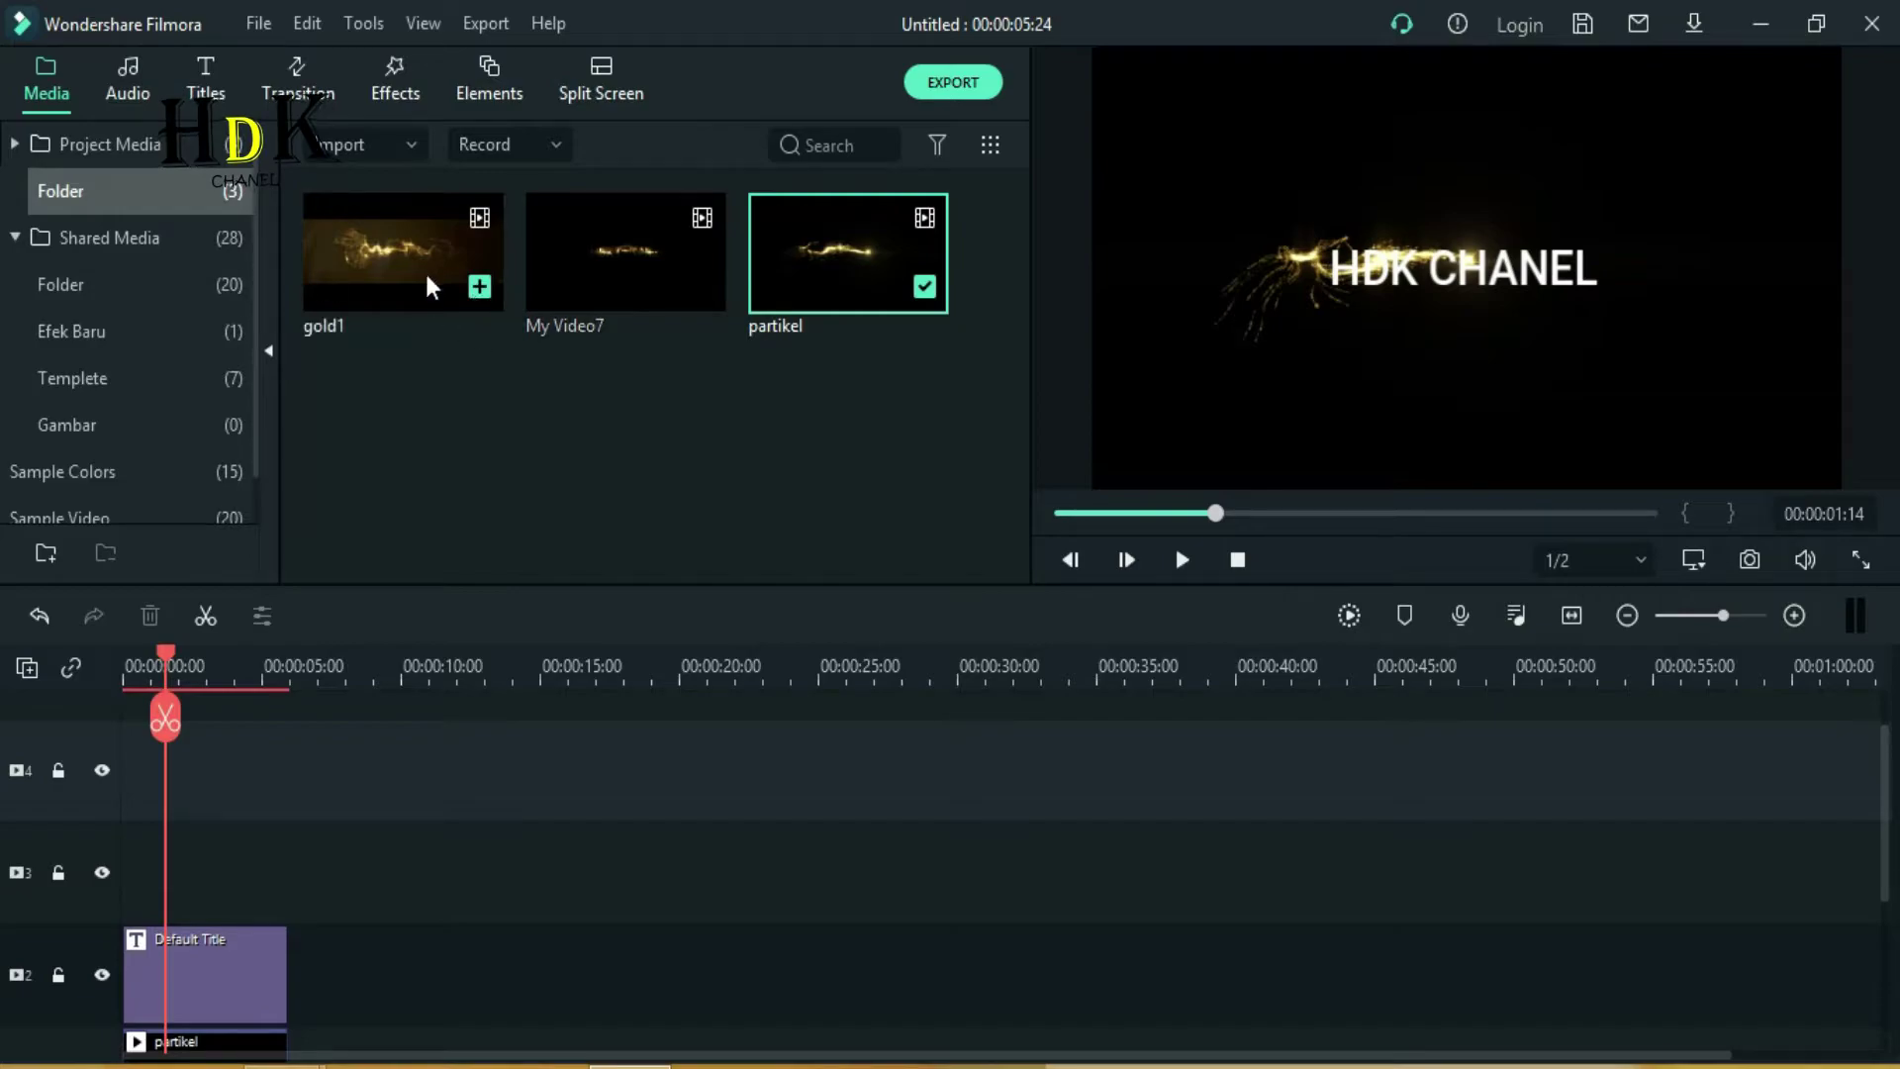
drag(424, 270, 133, 859)
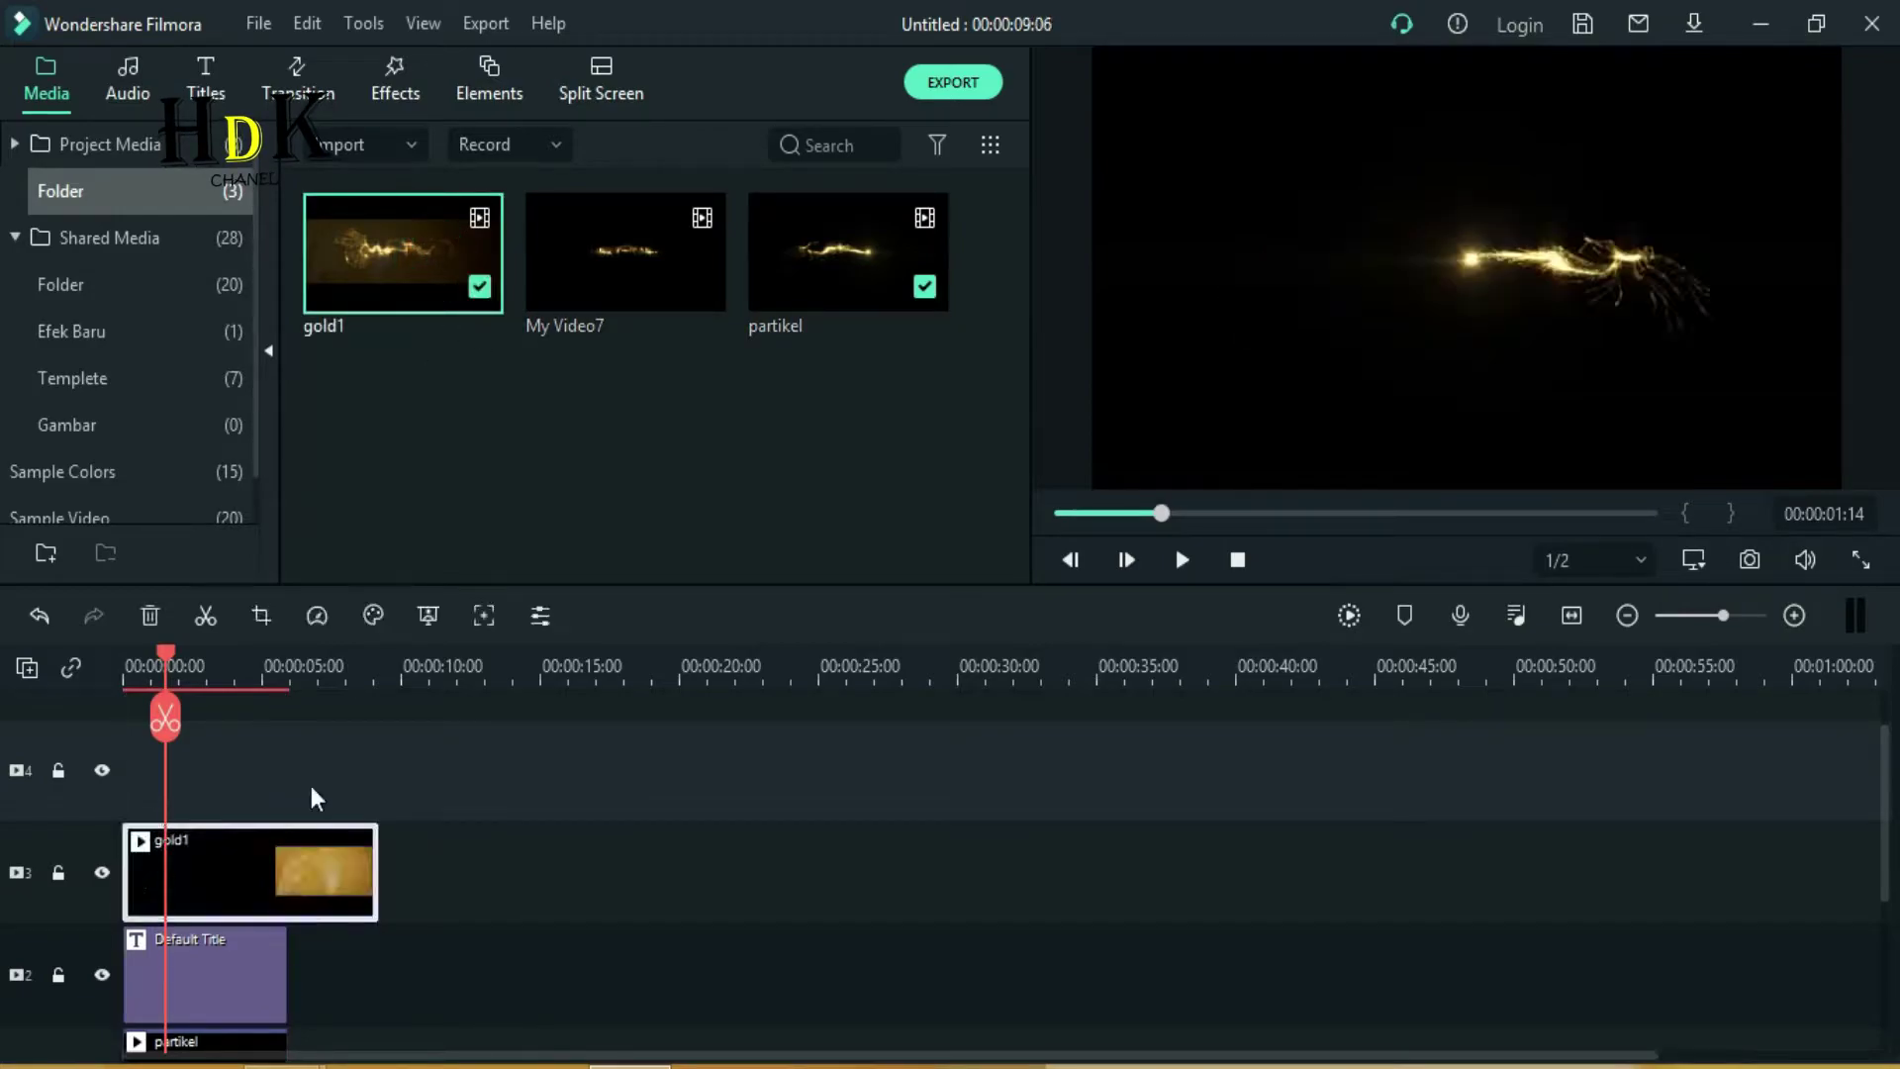
click(1236, 560)
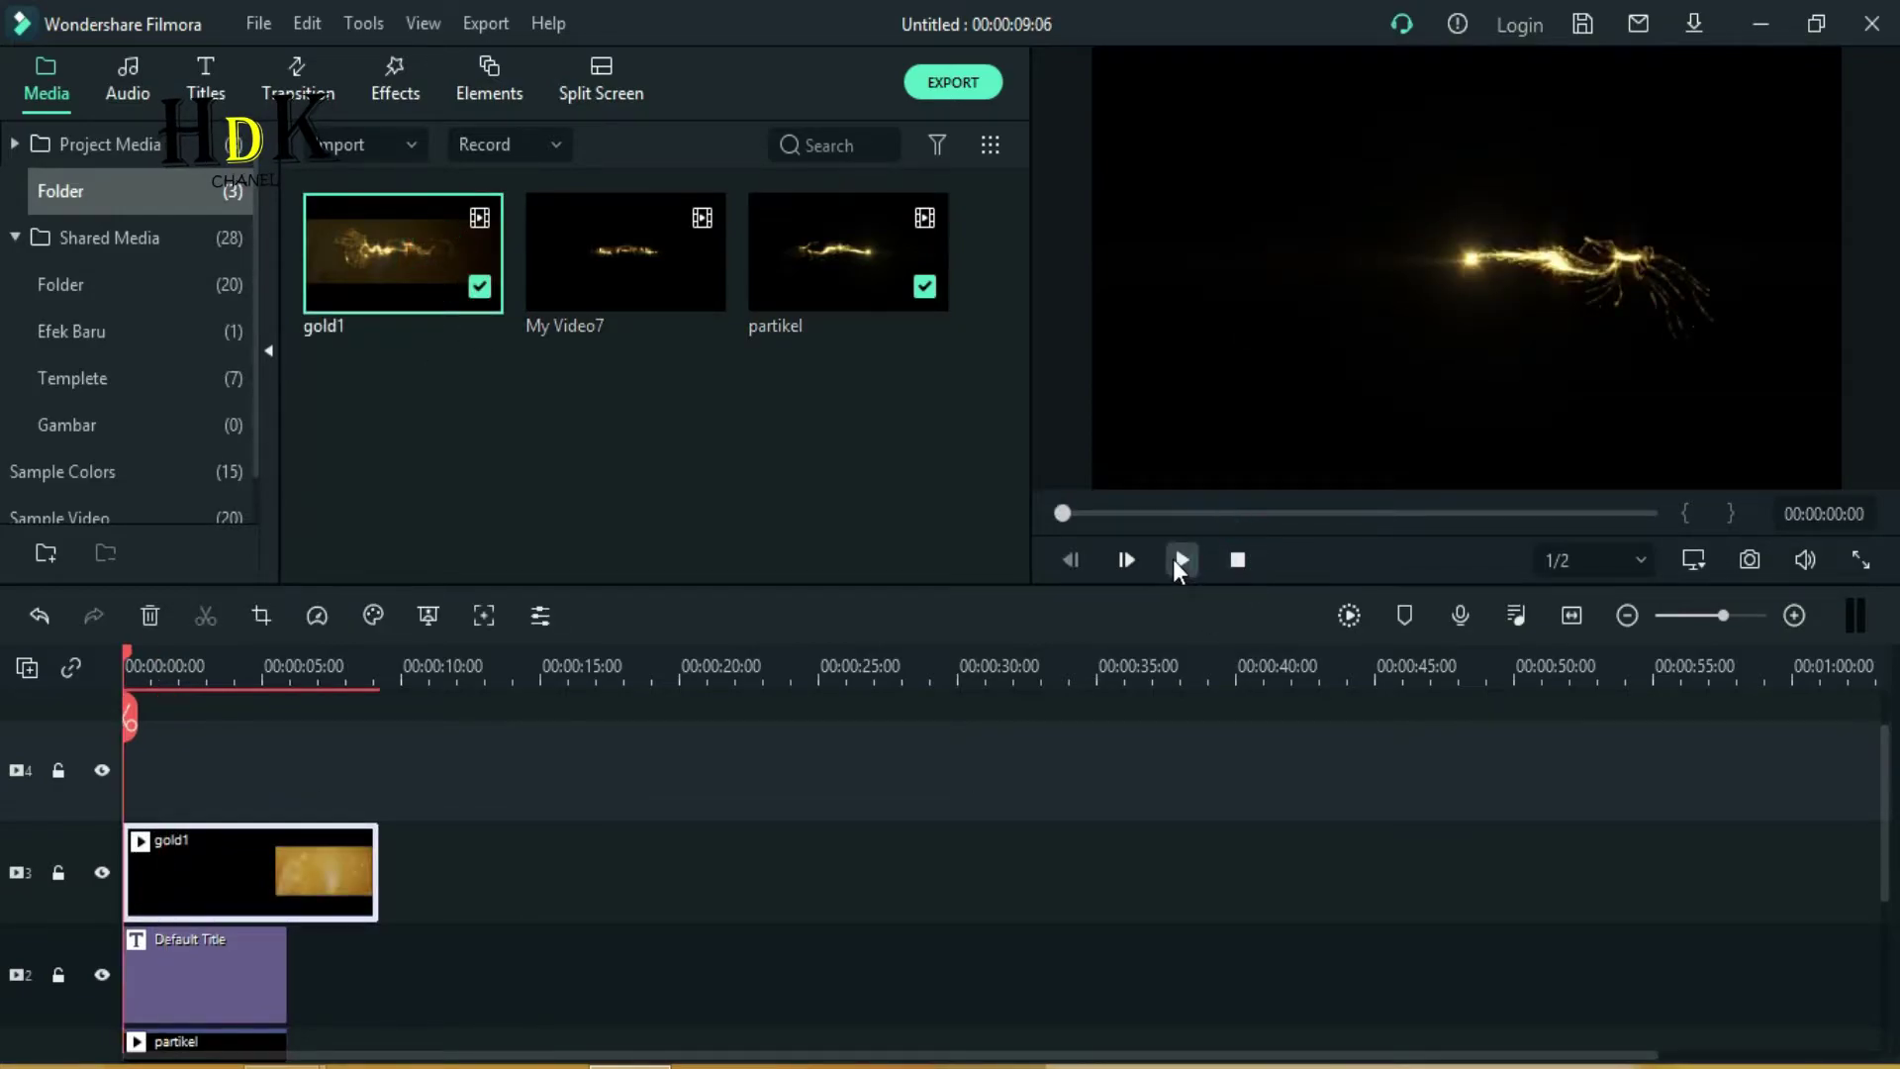
click(1180, 560)
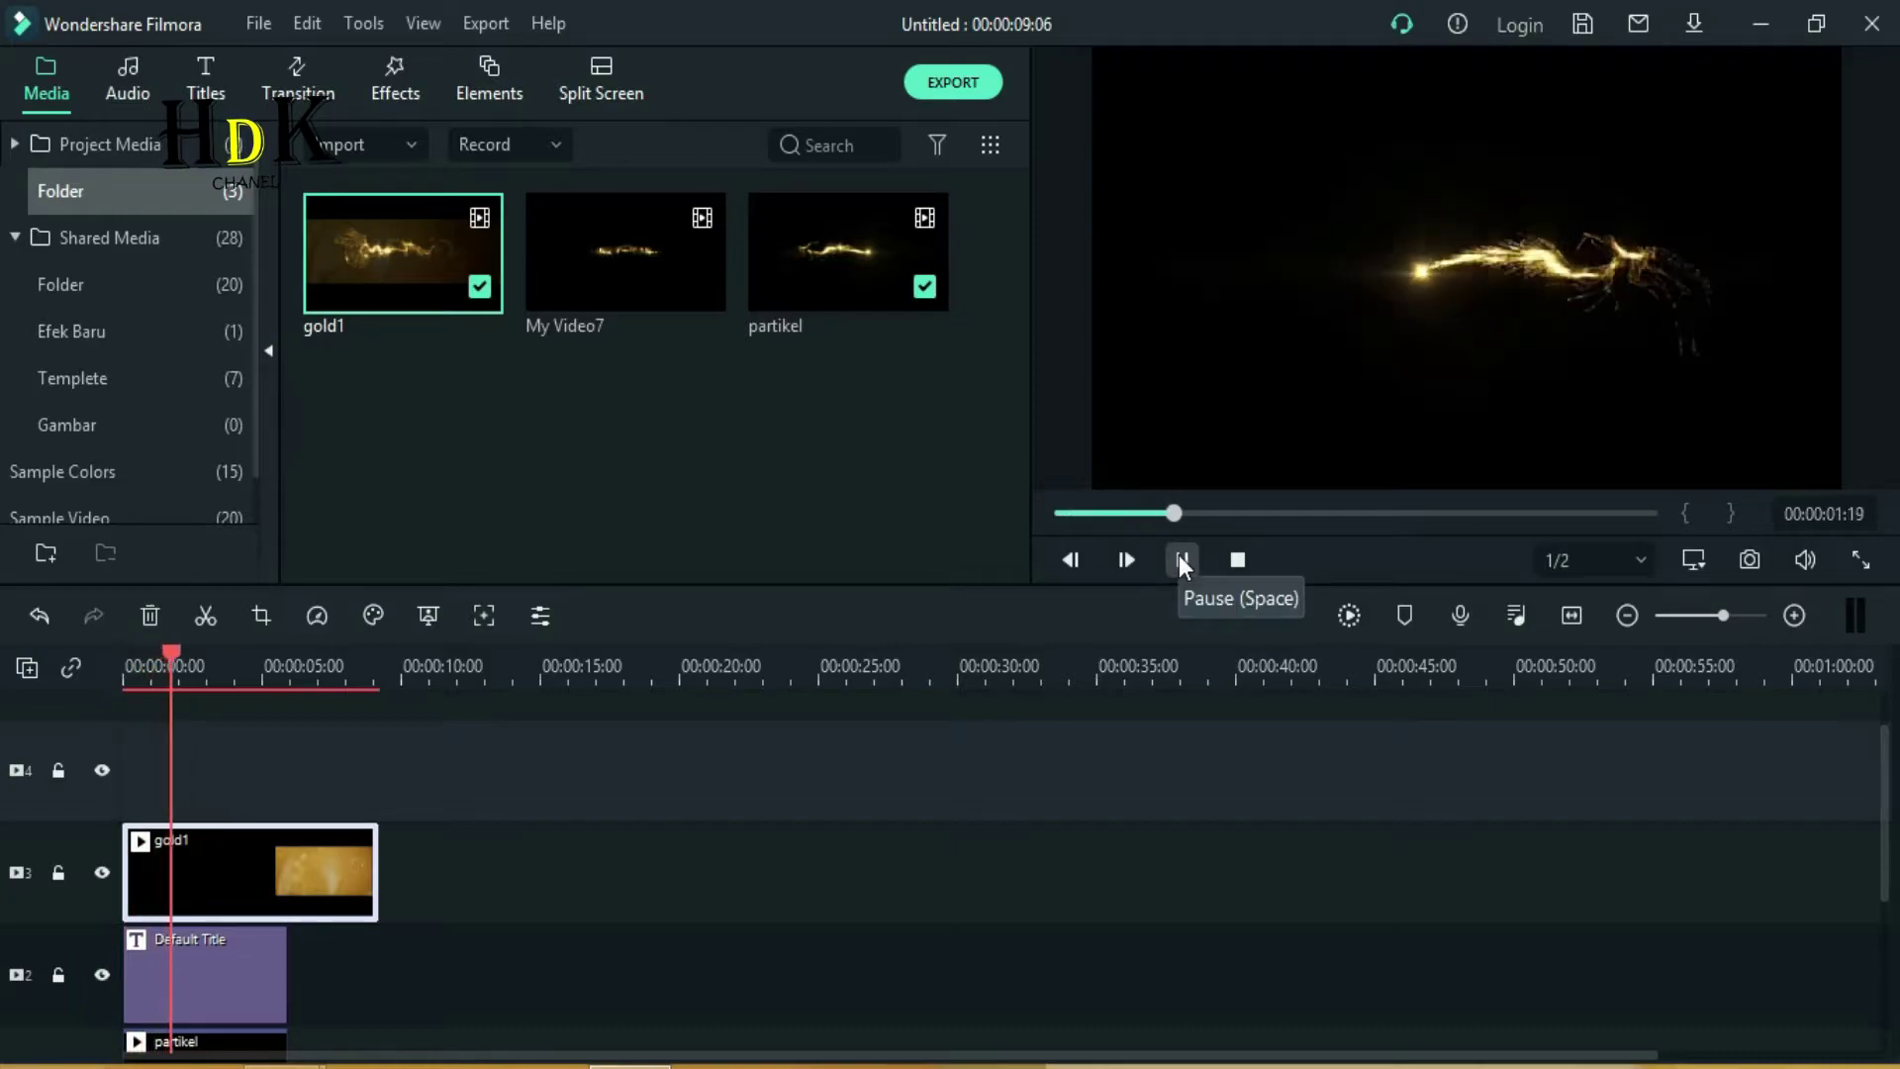
click(1183, 560)
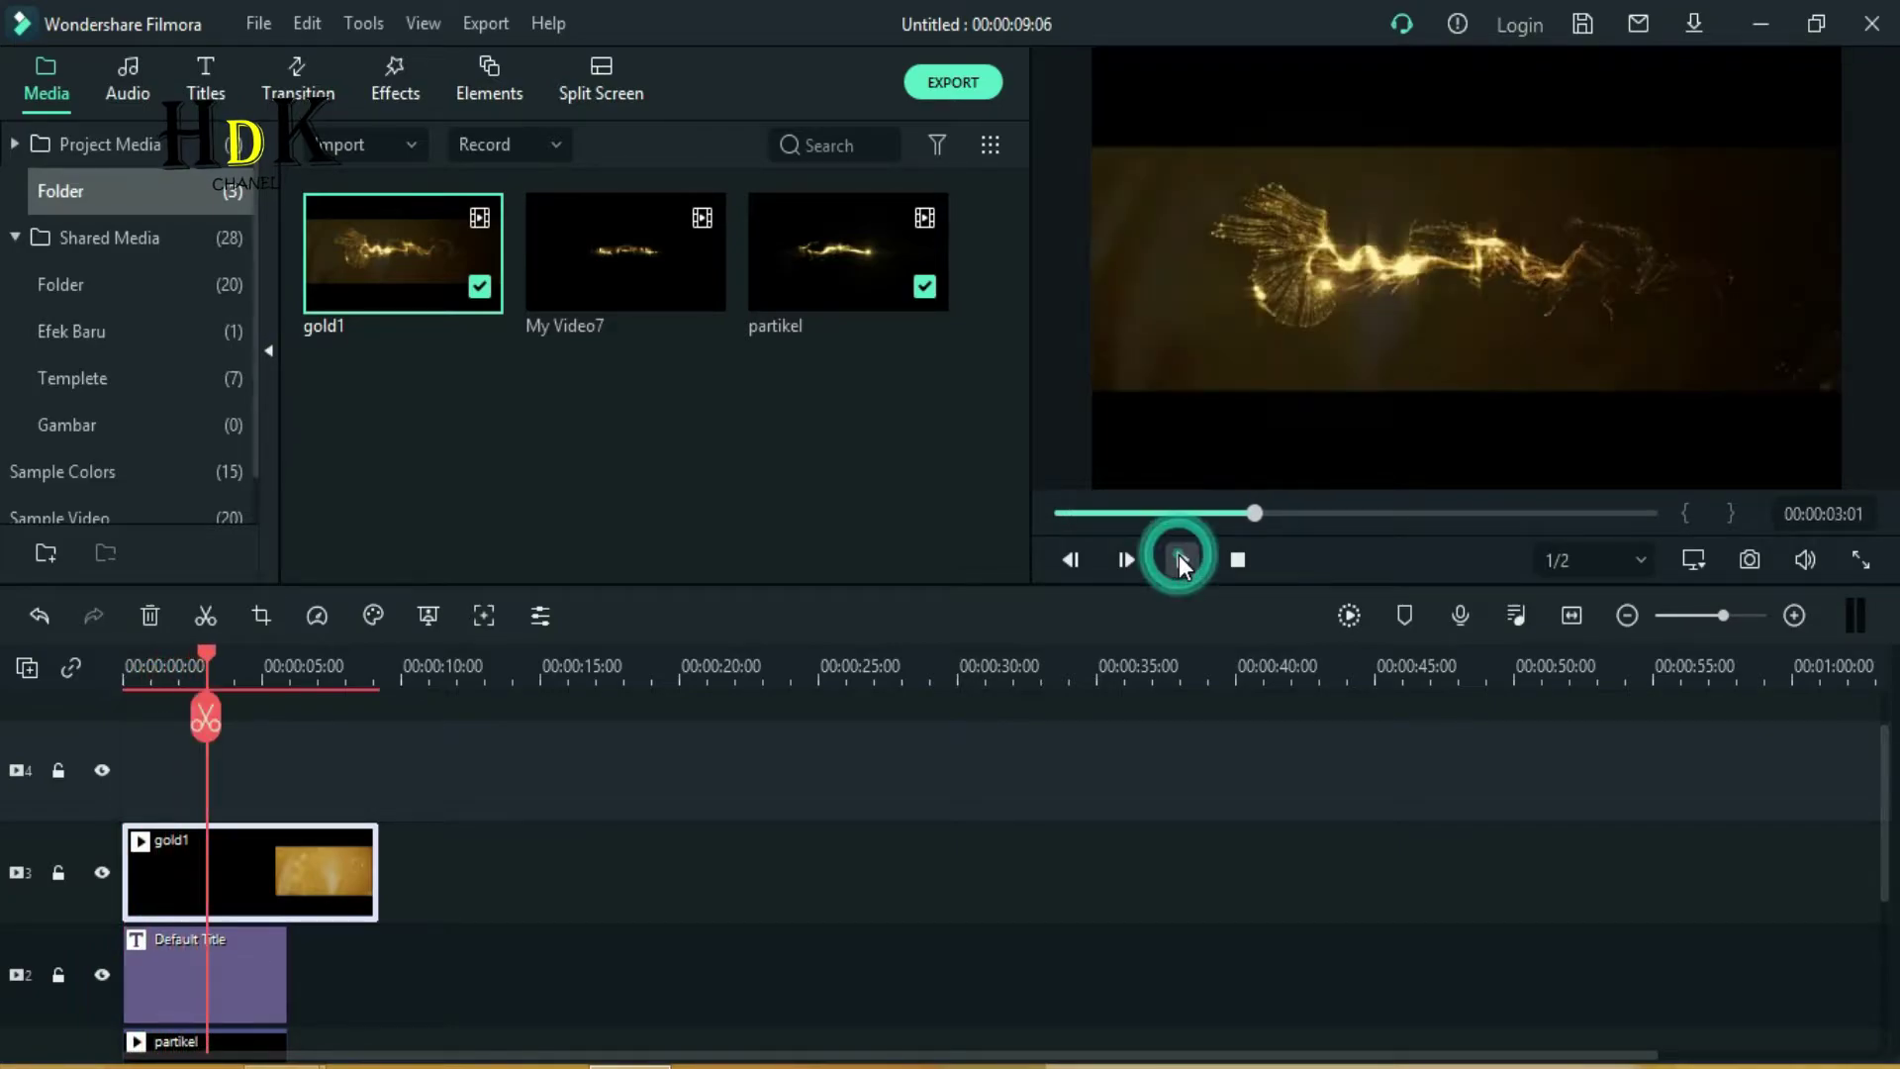
- Set the gold1 clip's blending mode to Multiply and play the sequence back from the start
right_click(254, 858)
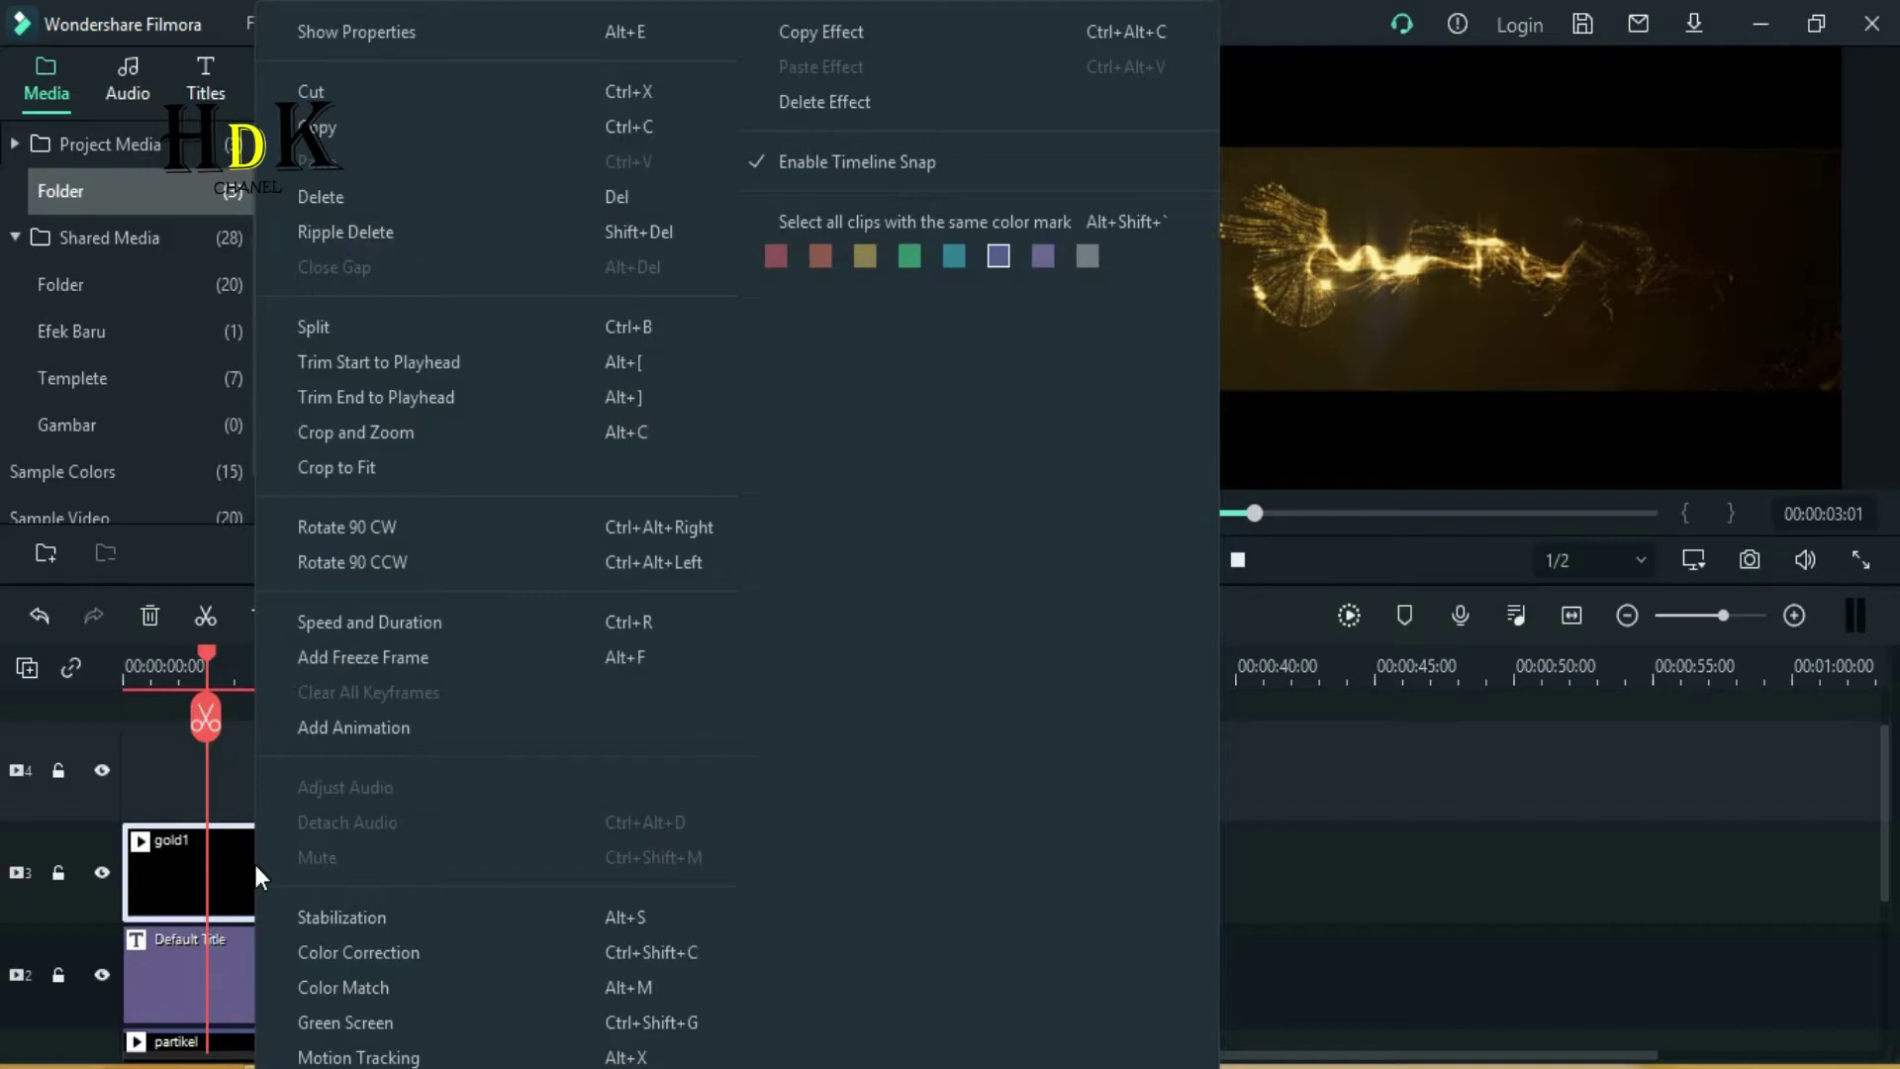
click(1429, 888)
double_click(252, 896)
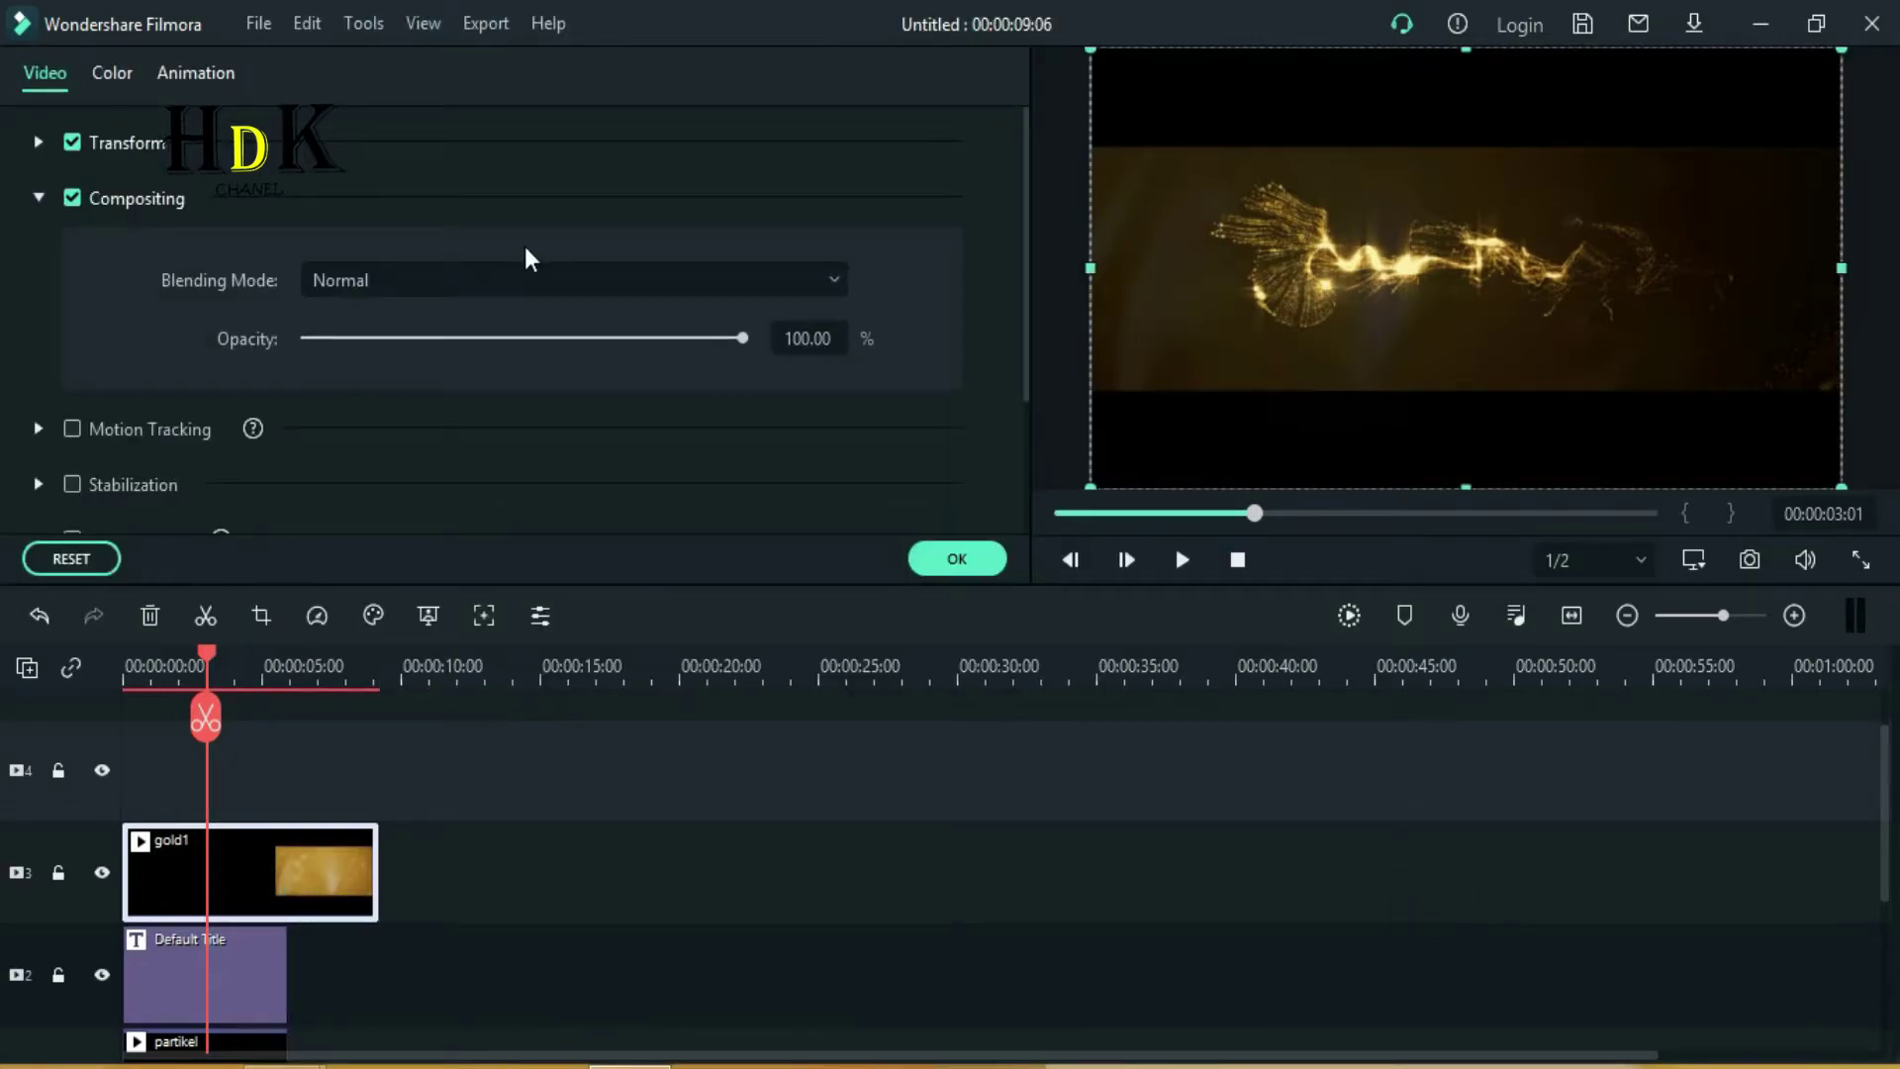
click(566, 281)
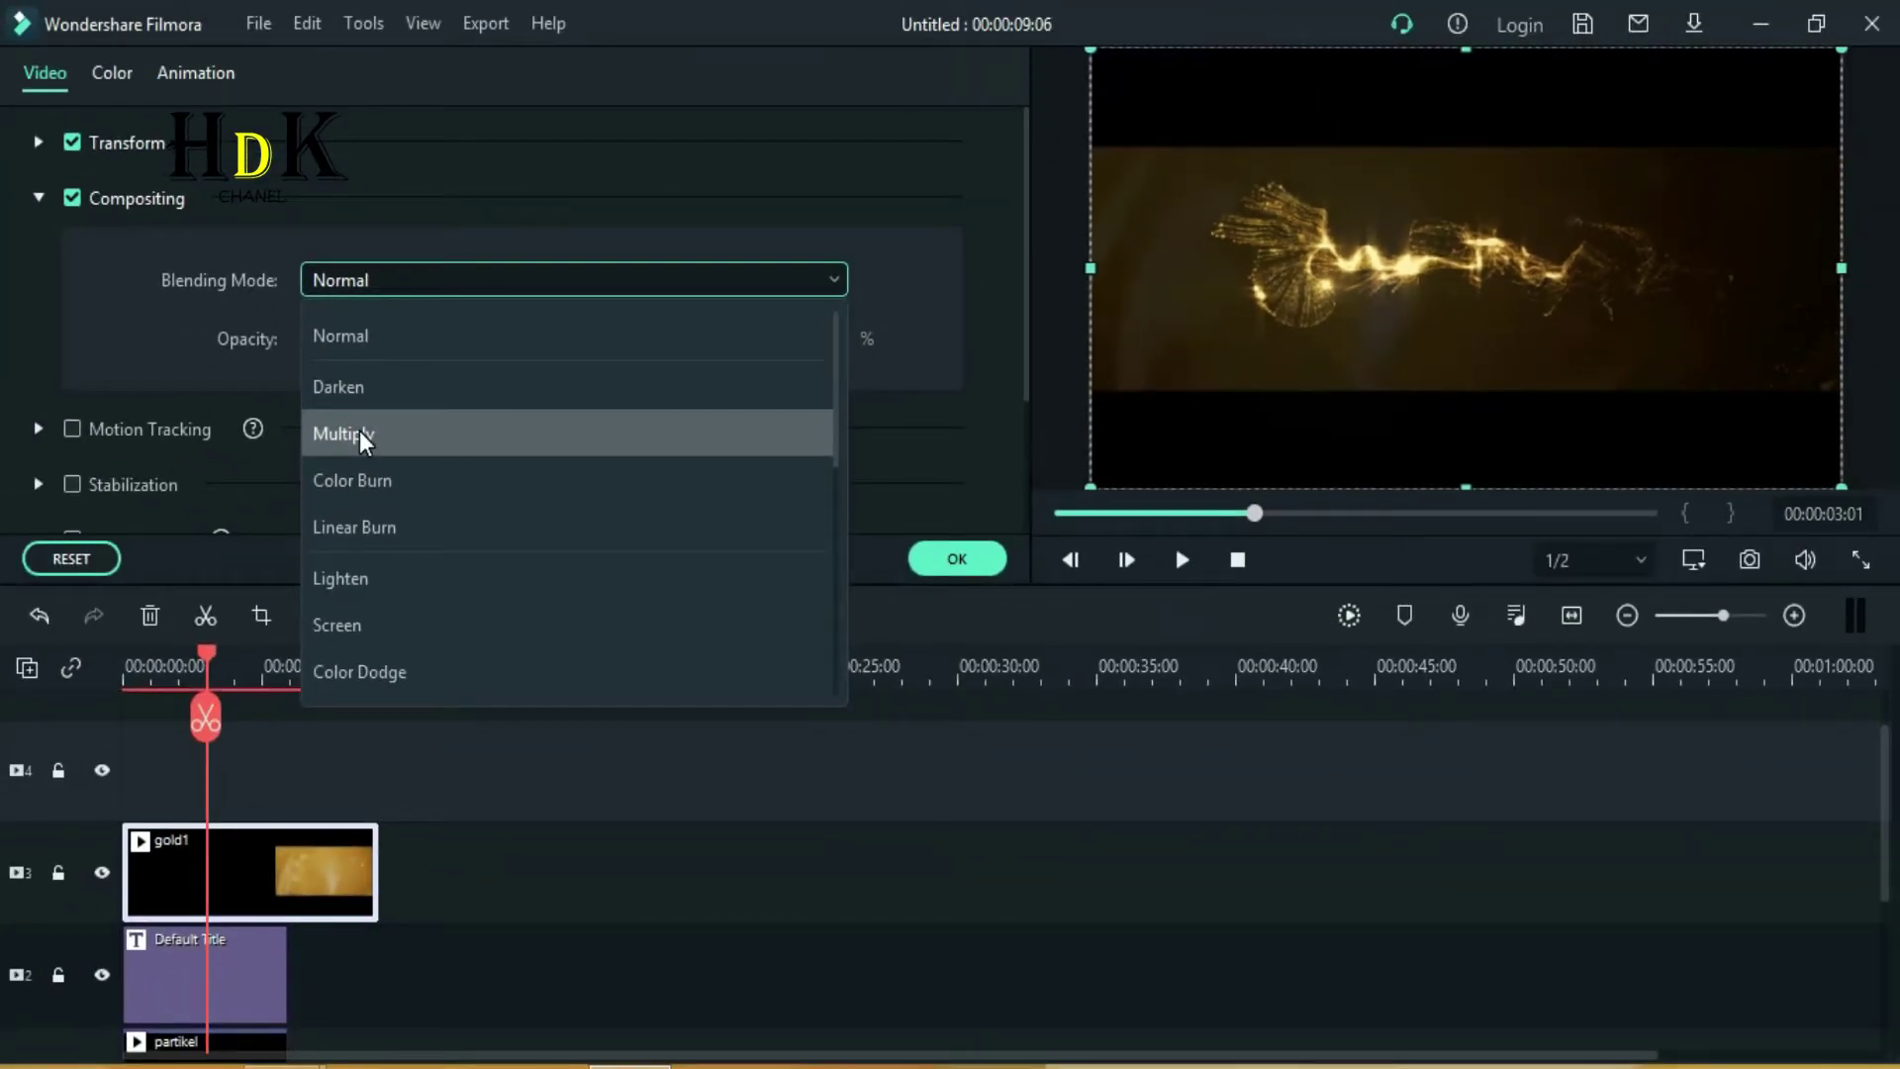
click(359, 435)
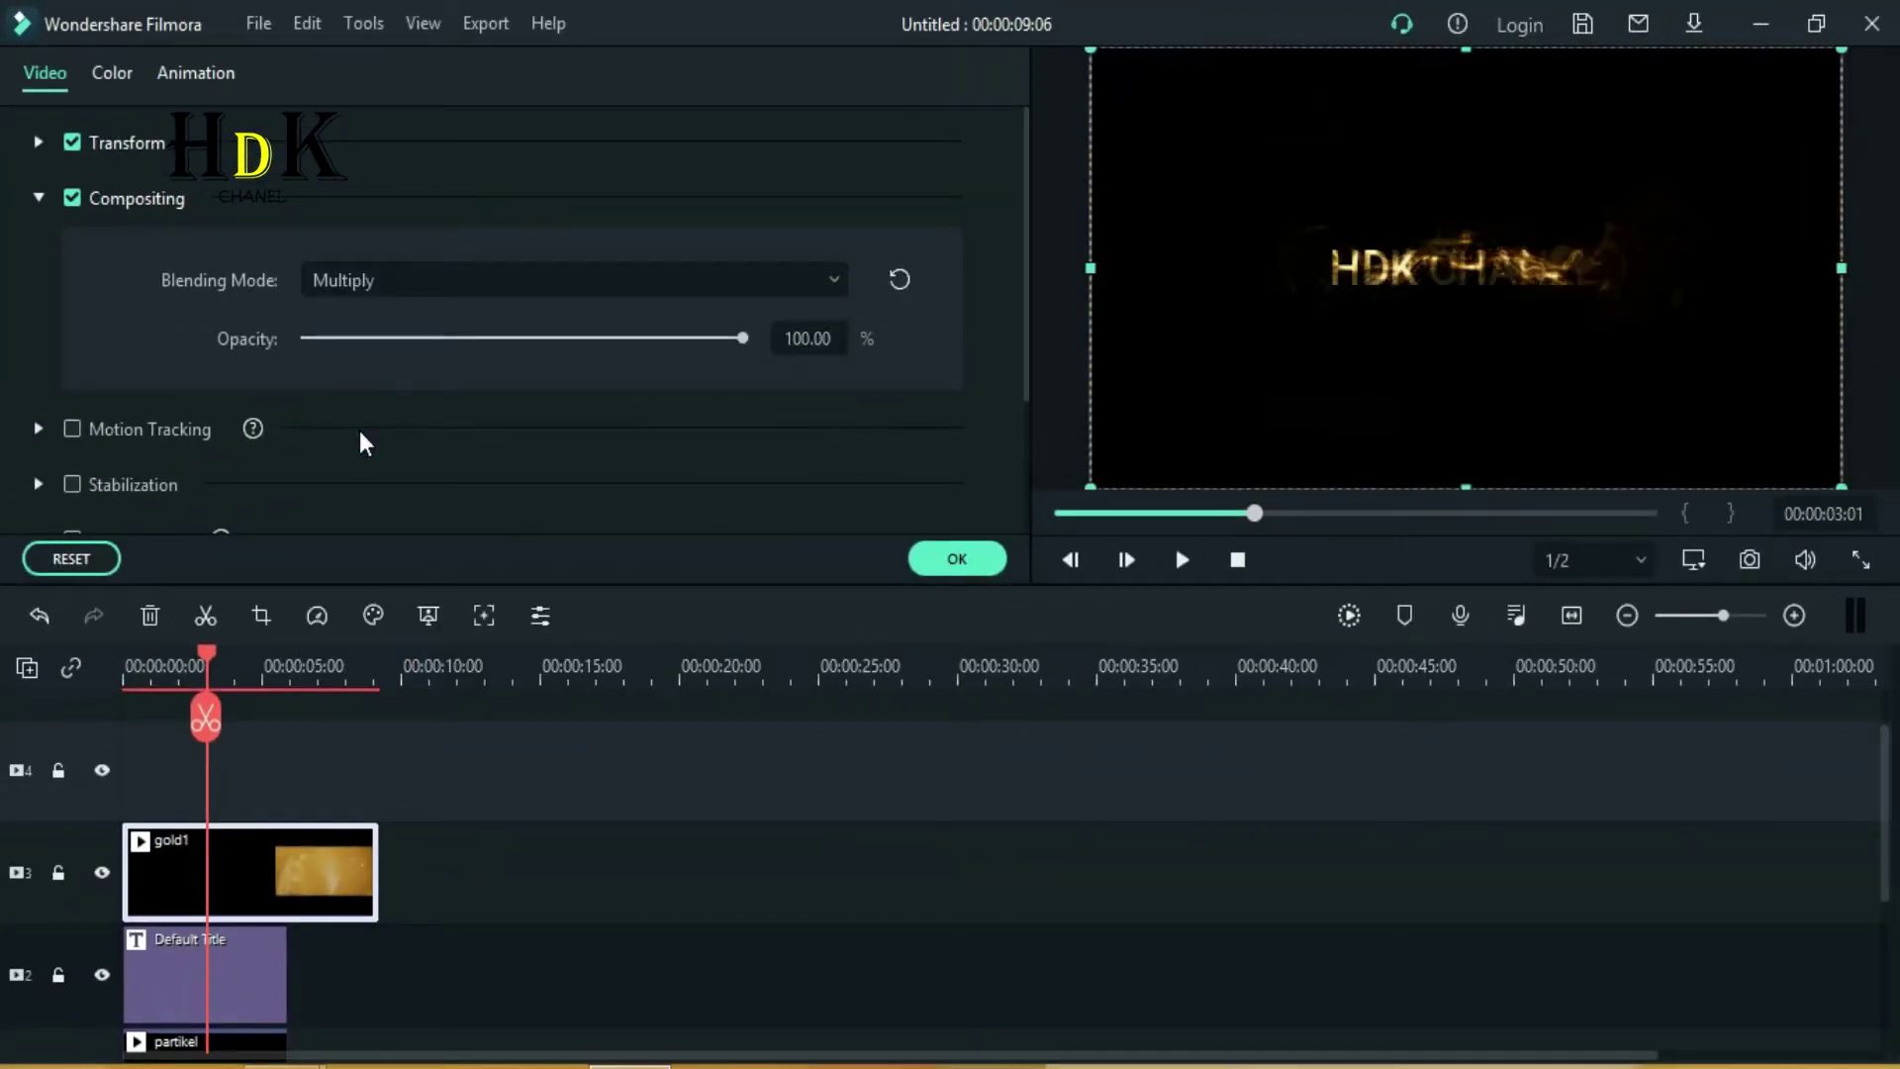
click(958, 559)
click(1236, 559)
click(1181, 560)
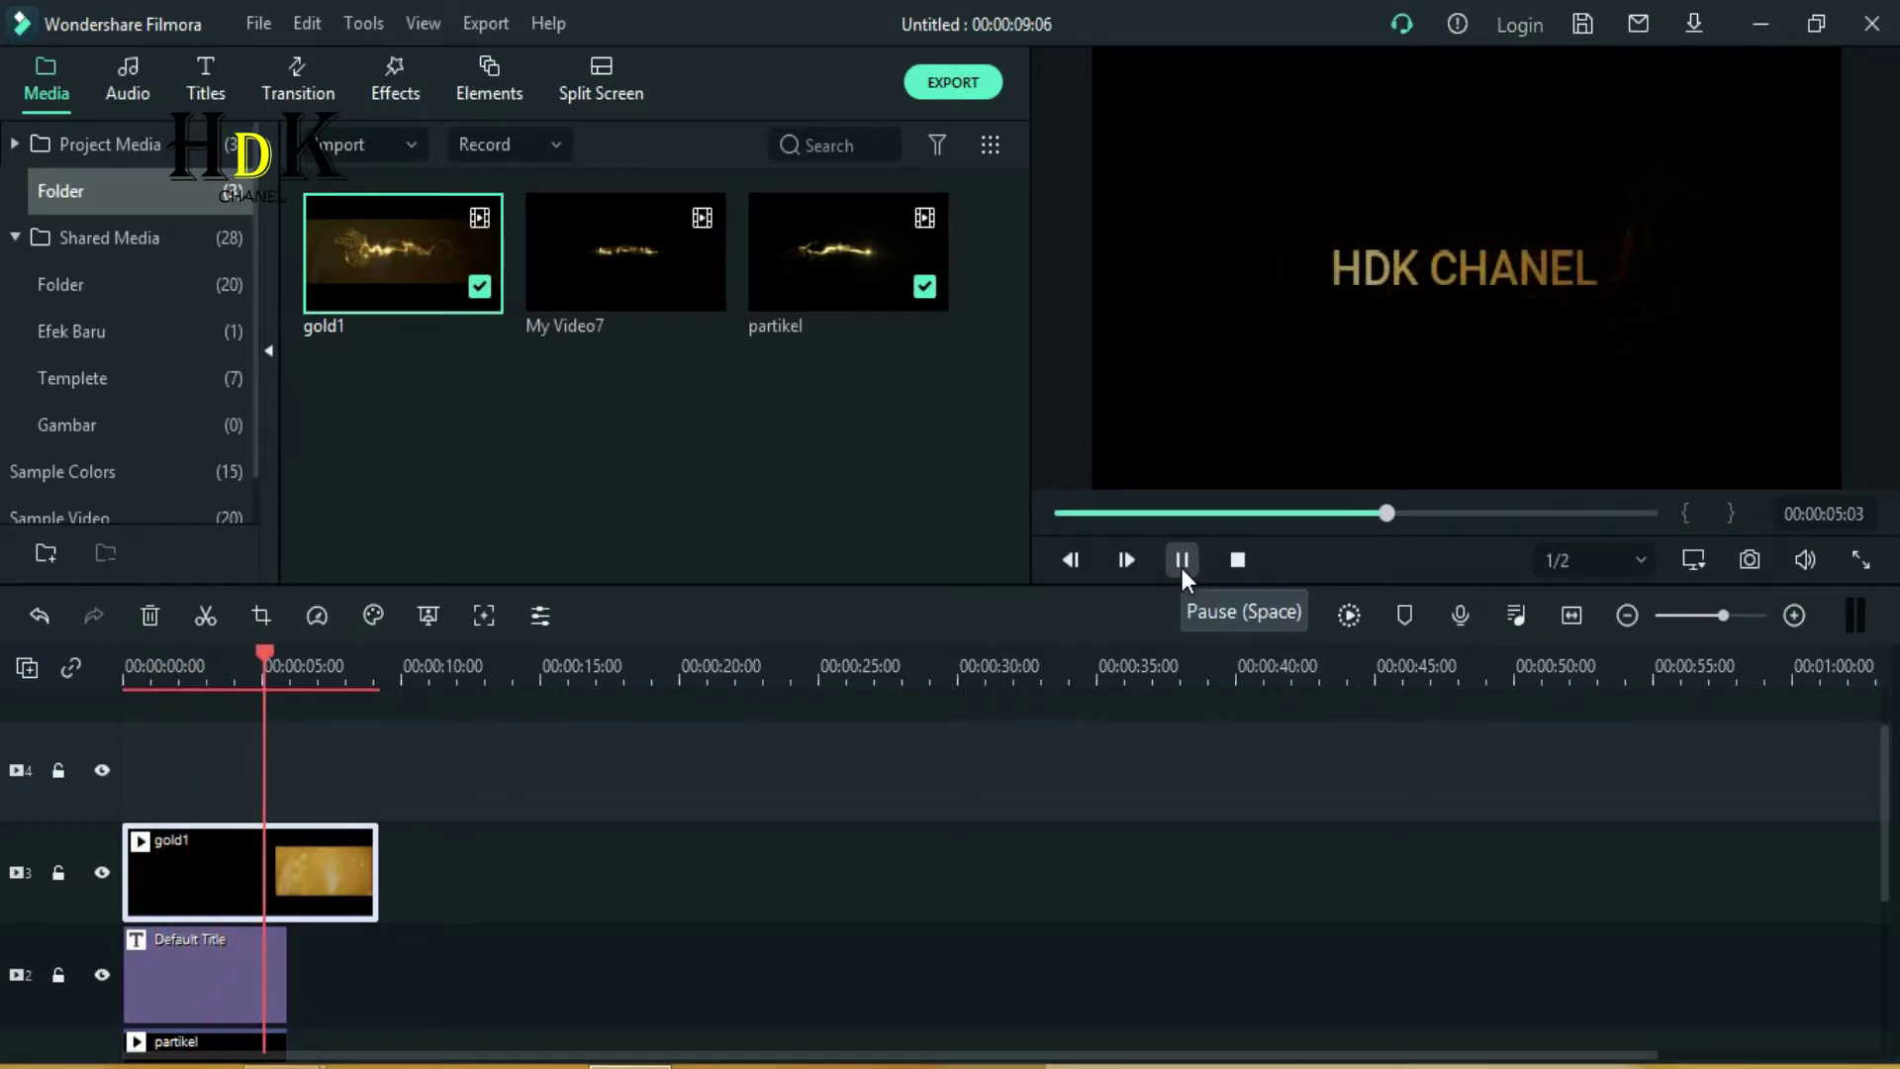
click(1182, 564)
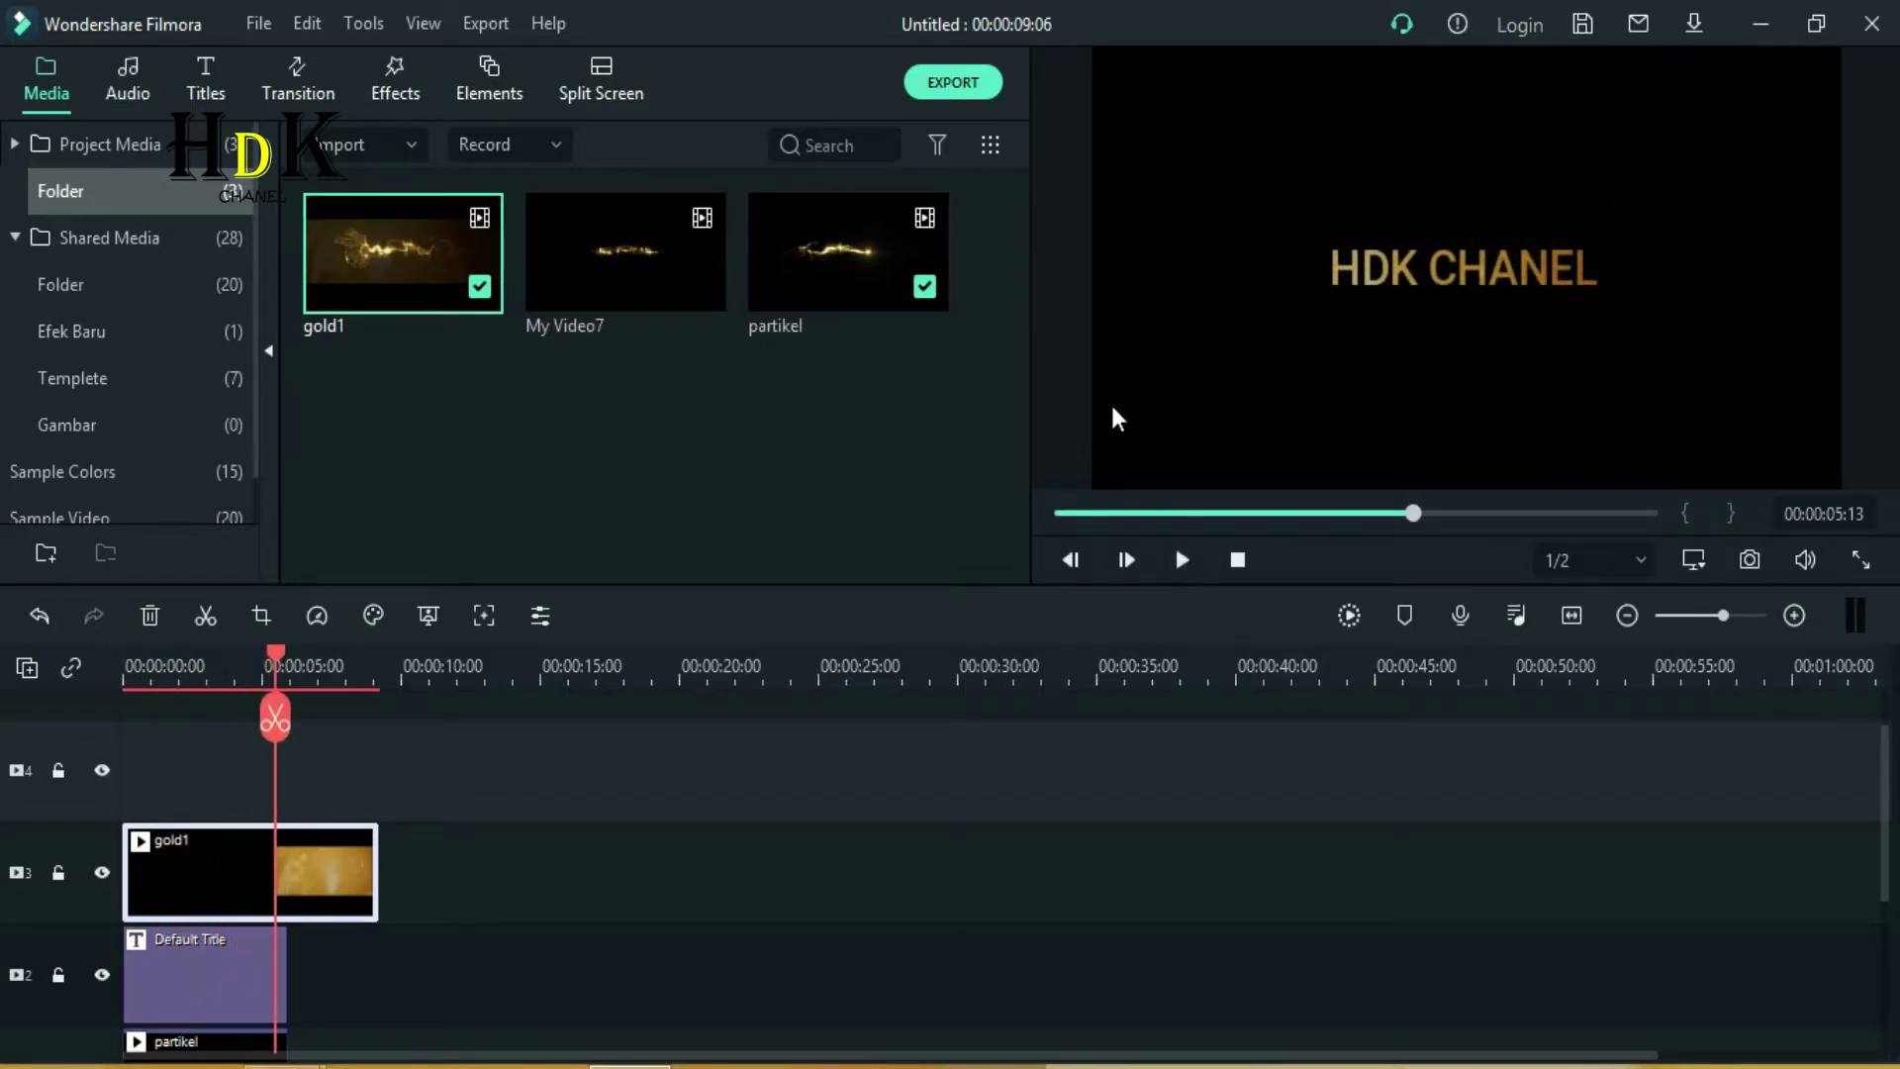
- Lock the gold1 and partikel tracks, and open the HDK CHANEL title in the advanced text editor
click(57, 871)
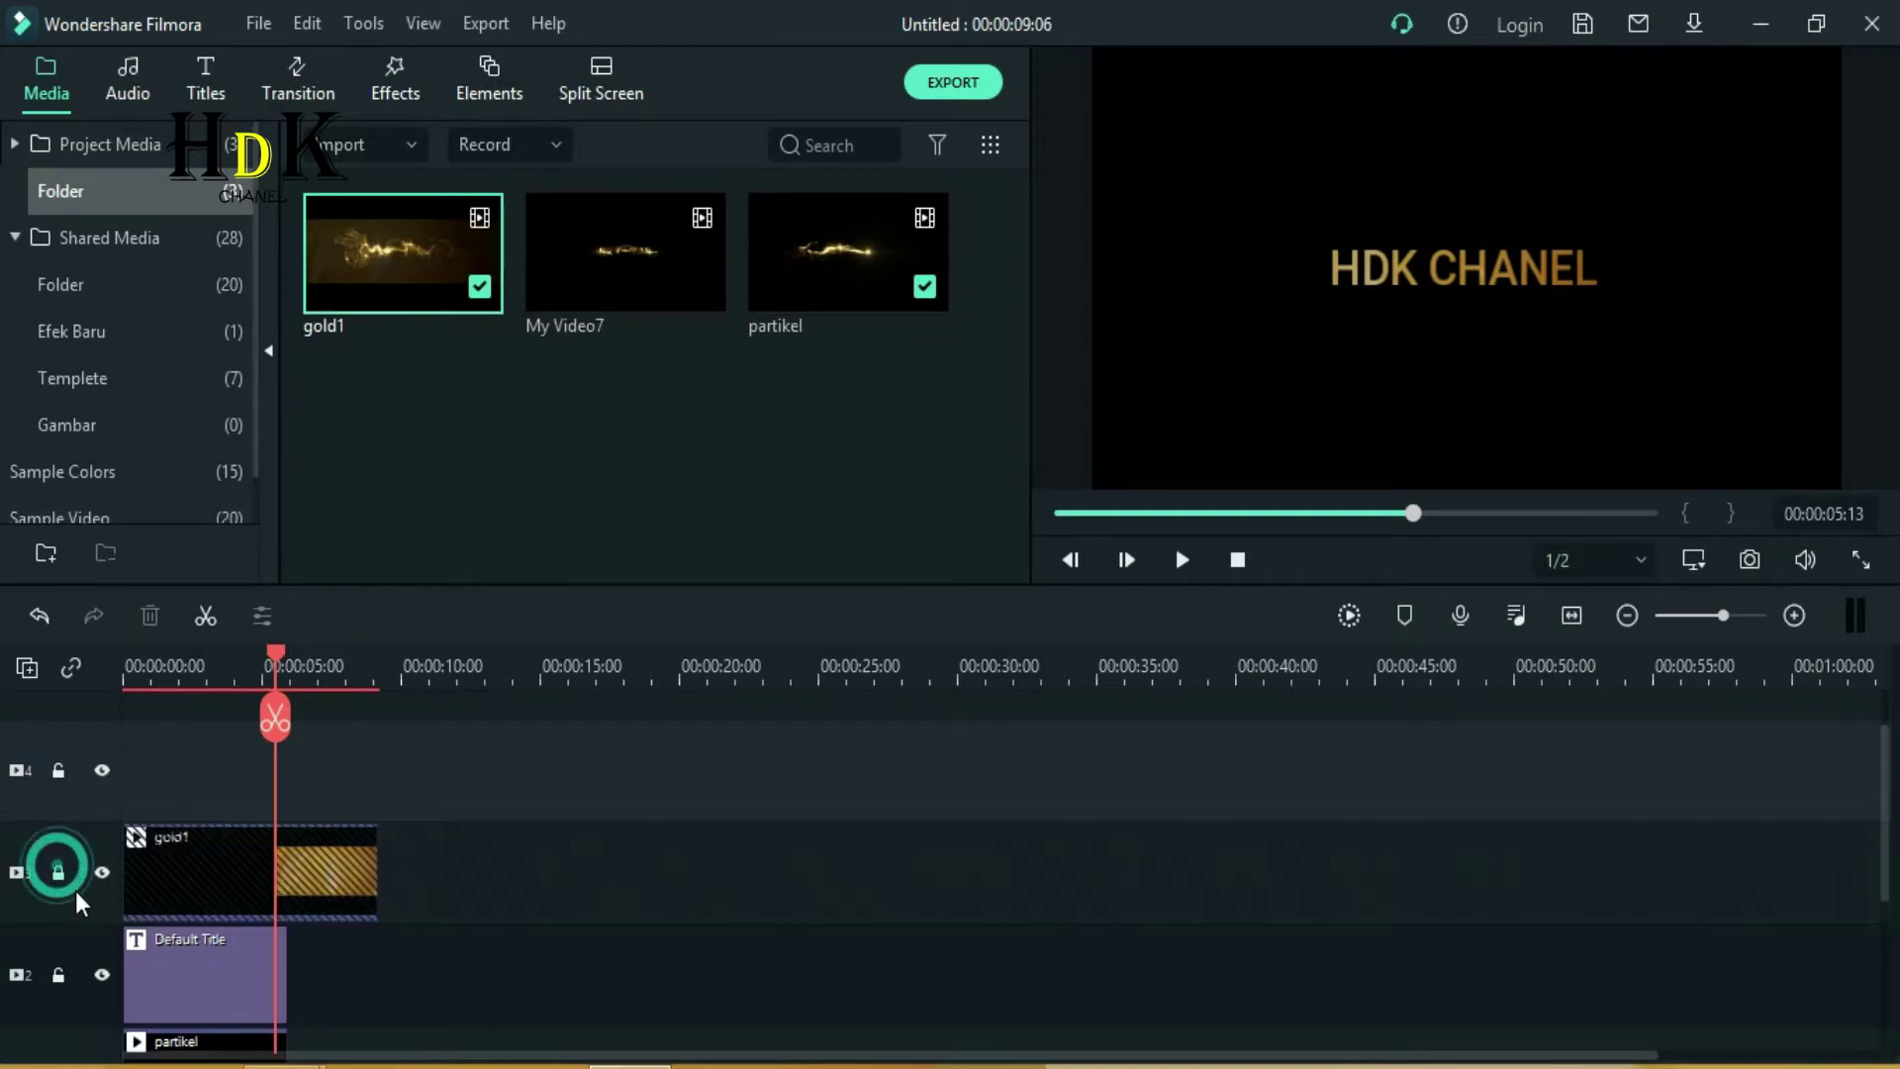
scroll(85, 896, down, 2)
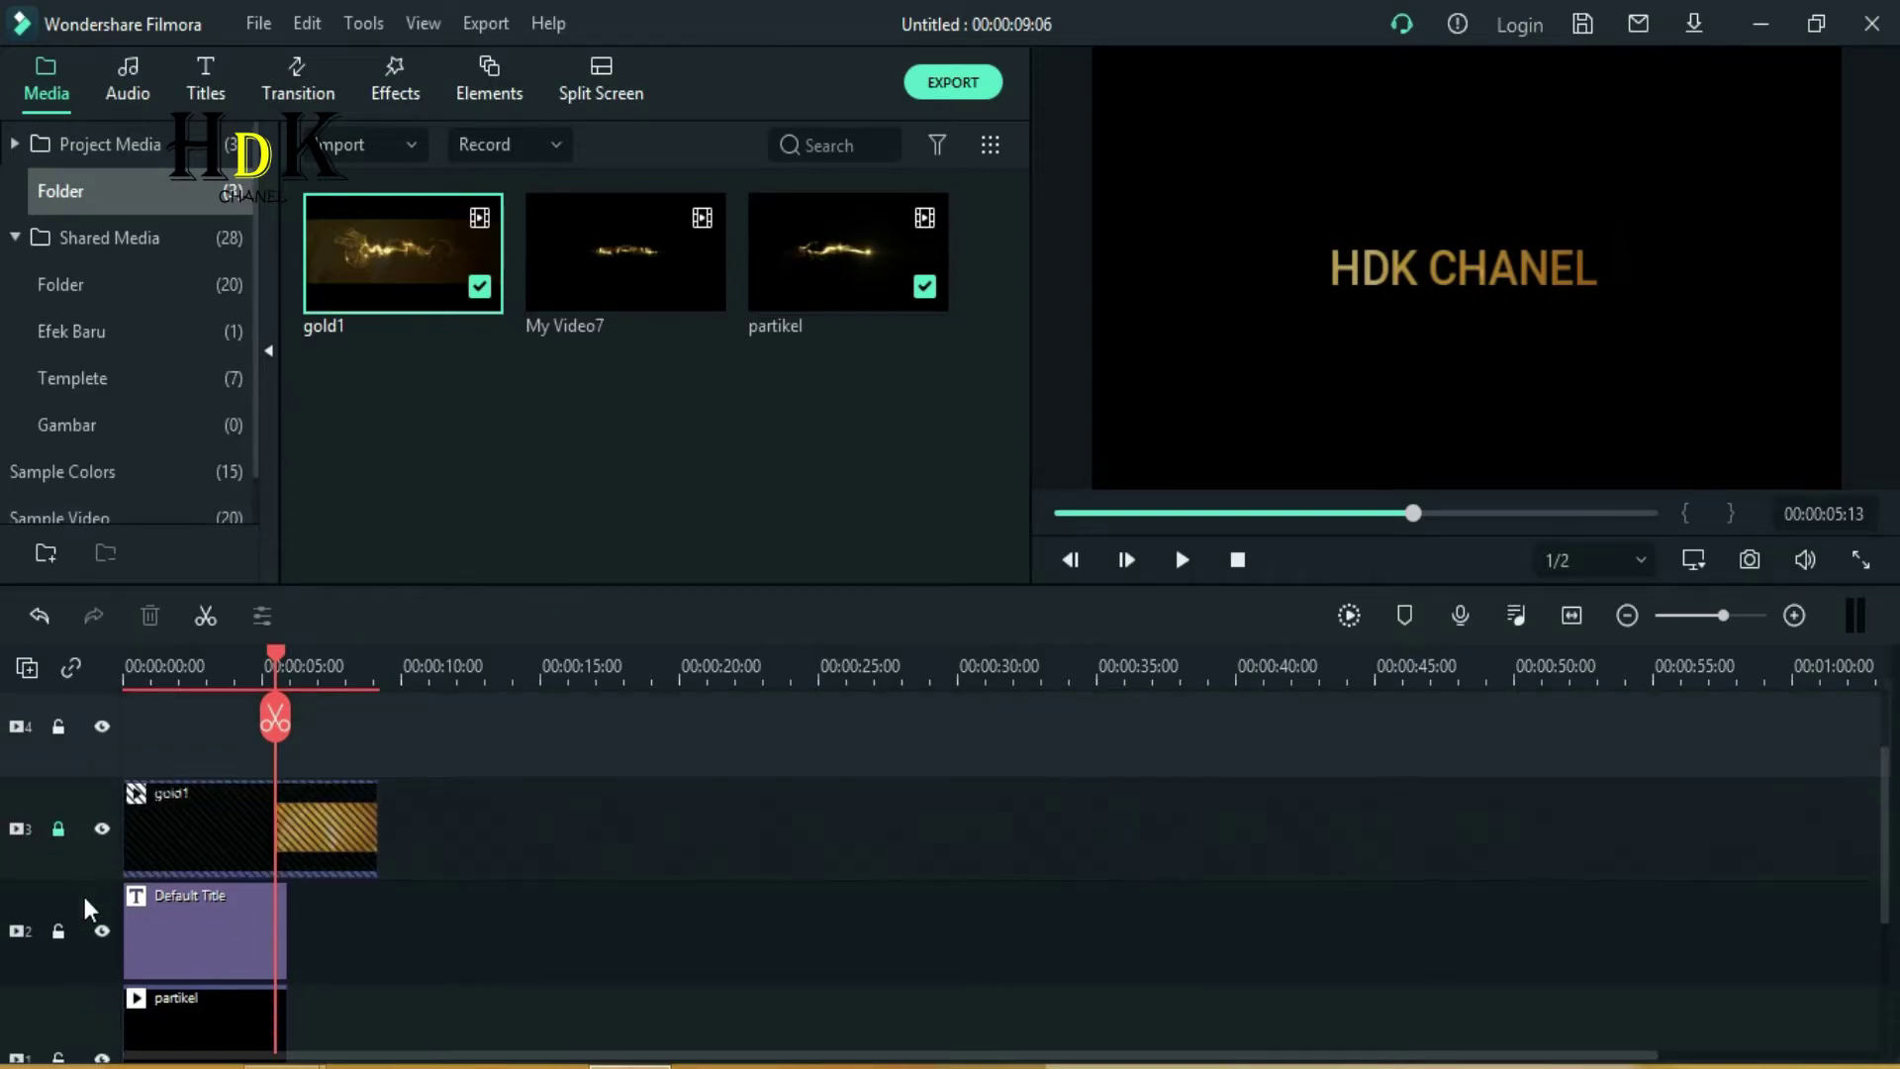
double_click(234, 879)
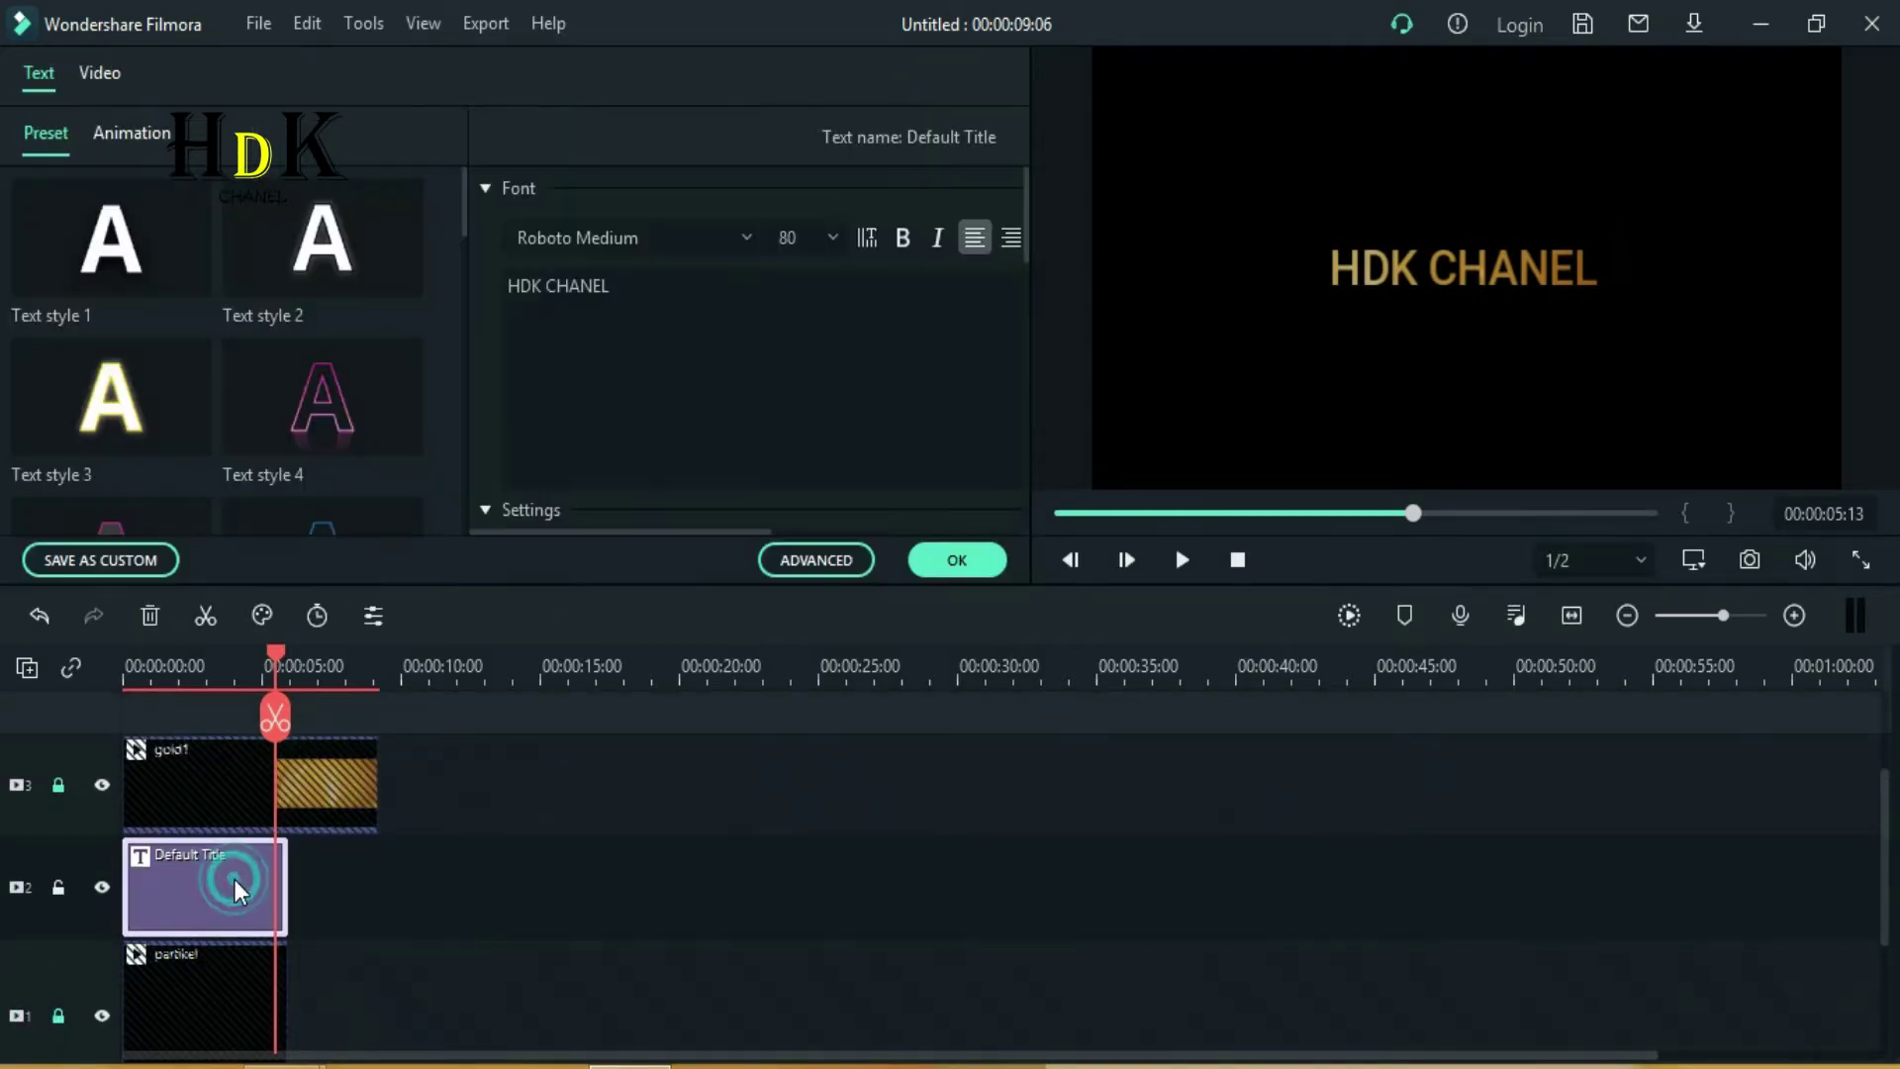
click(835, 561)
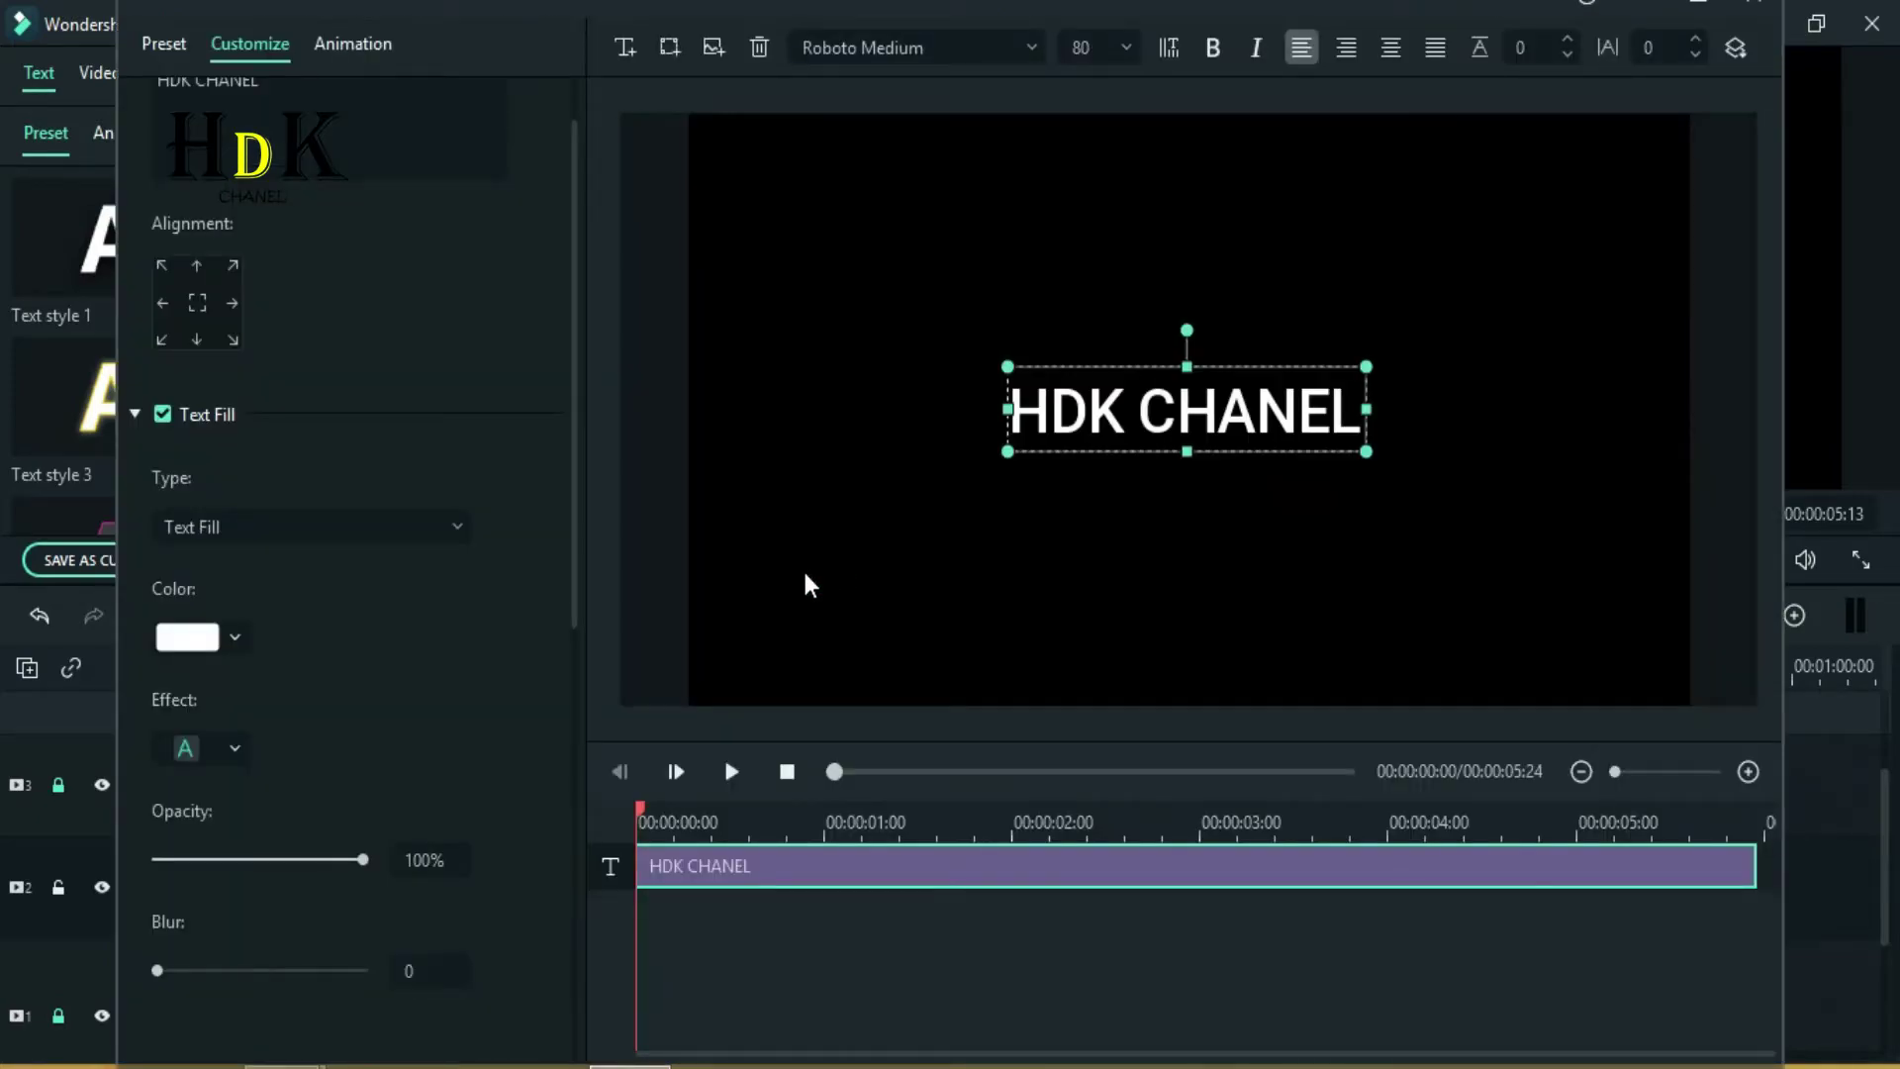
- Try the RichTick animation on the HDK CHANEL title and apply the Random 2 animation instead
click(349, 45)
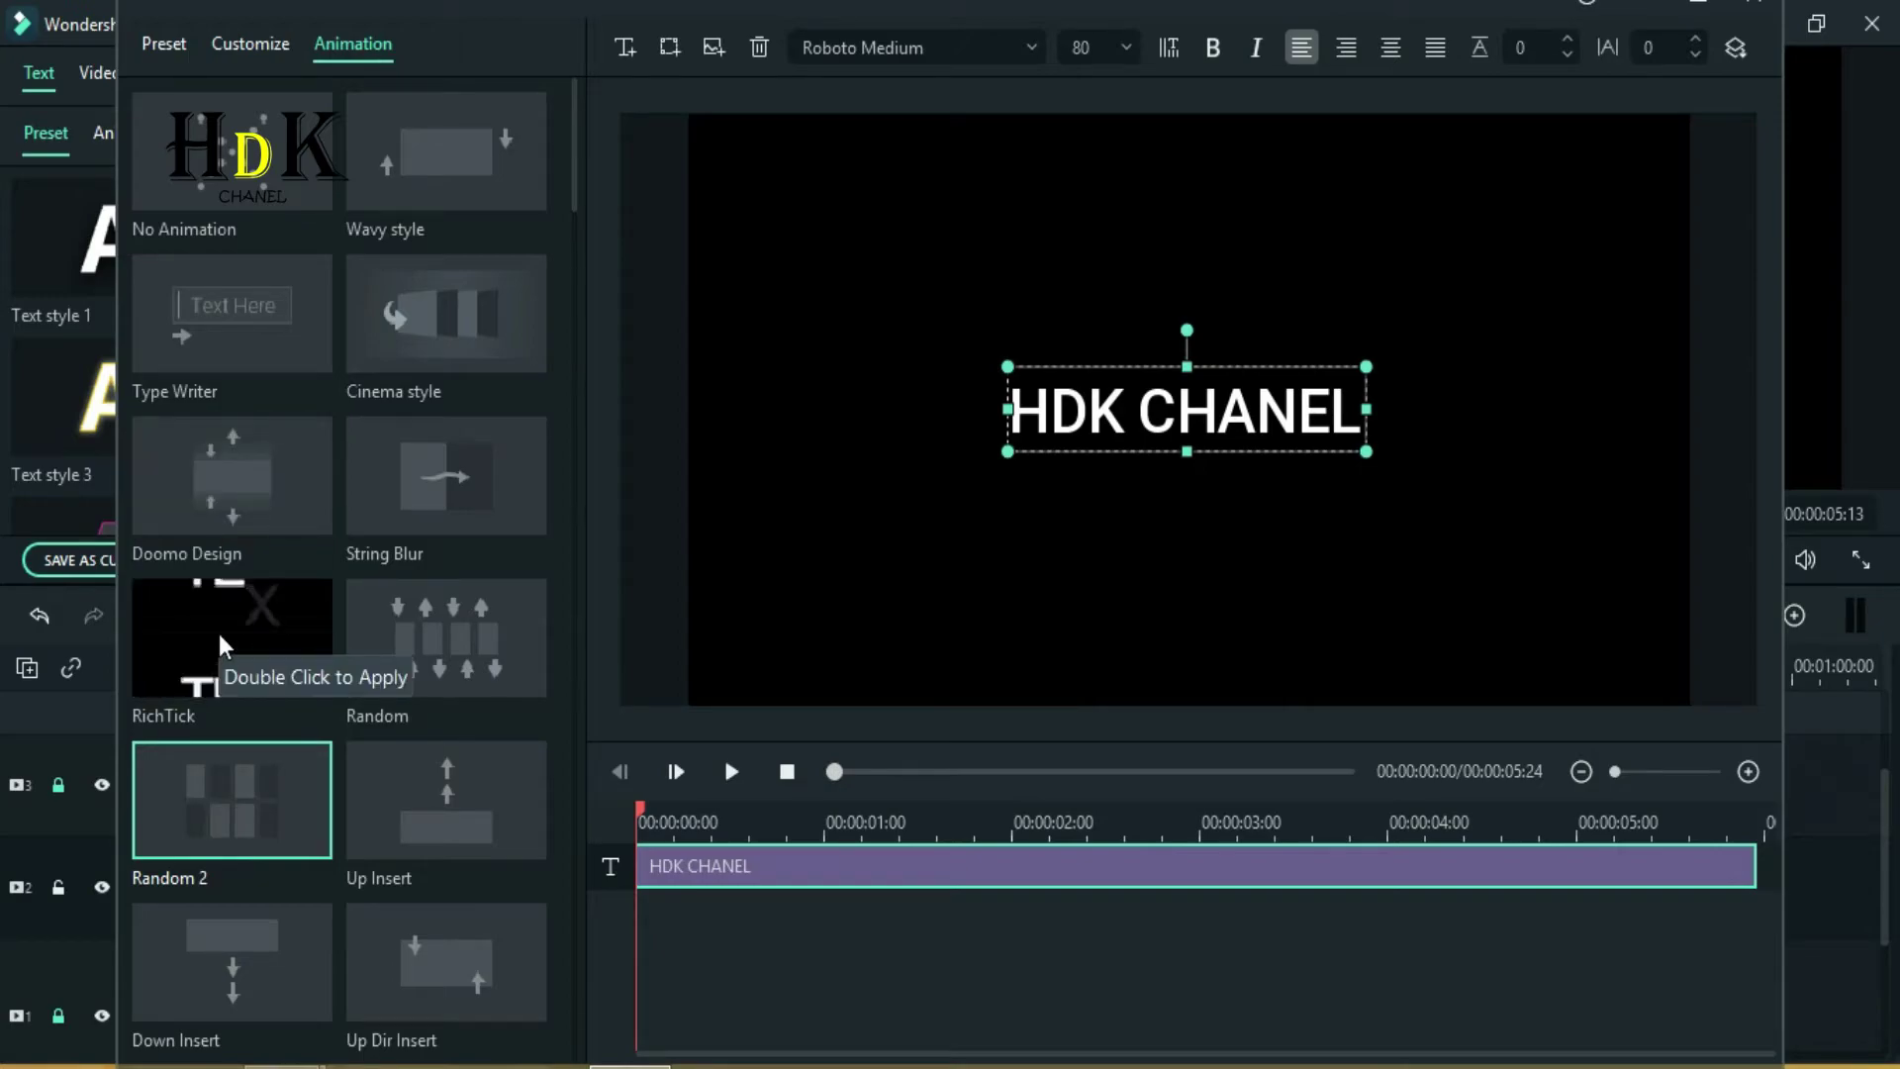
scroll(221, 645, down, 5)
scroll(222, 645, up, 5)
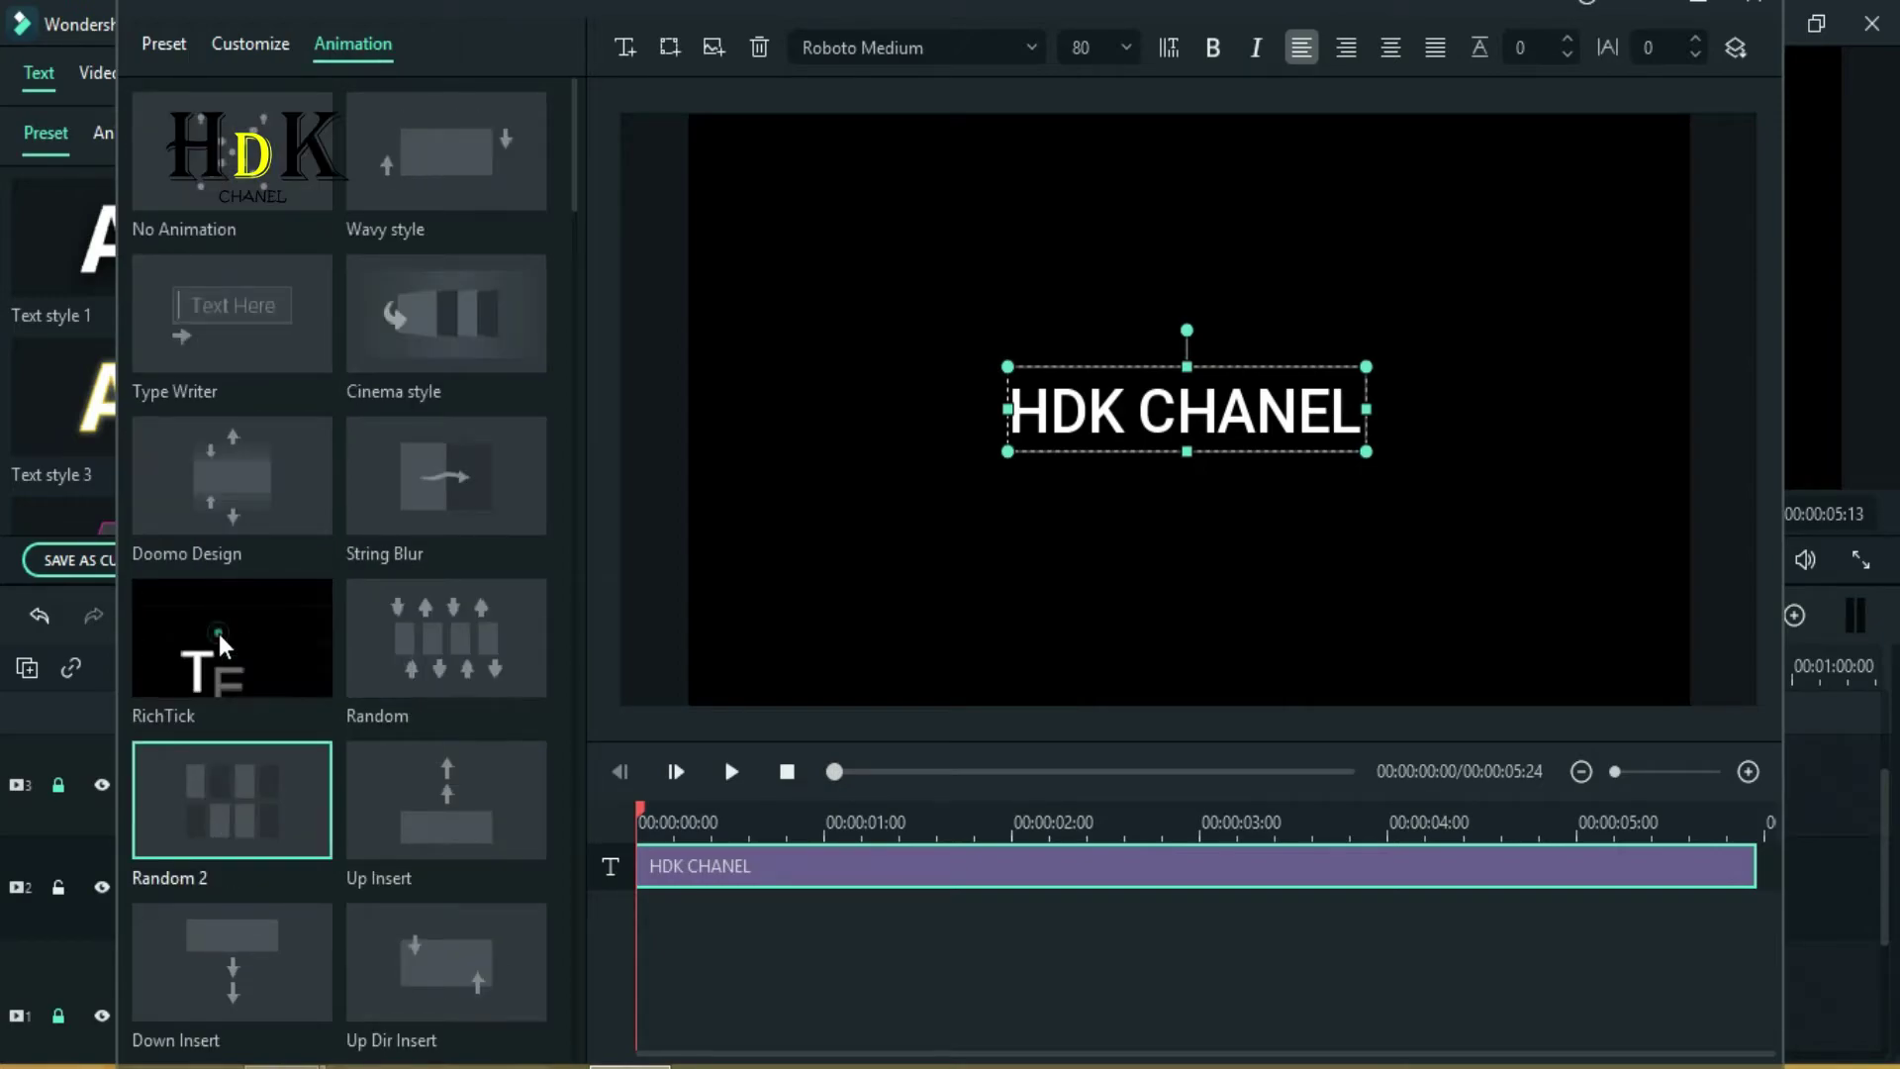
double_click(220, 638)
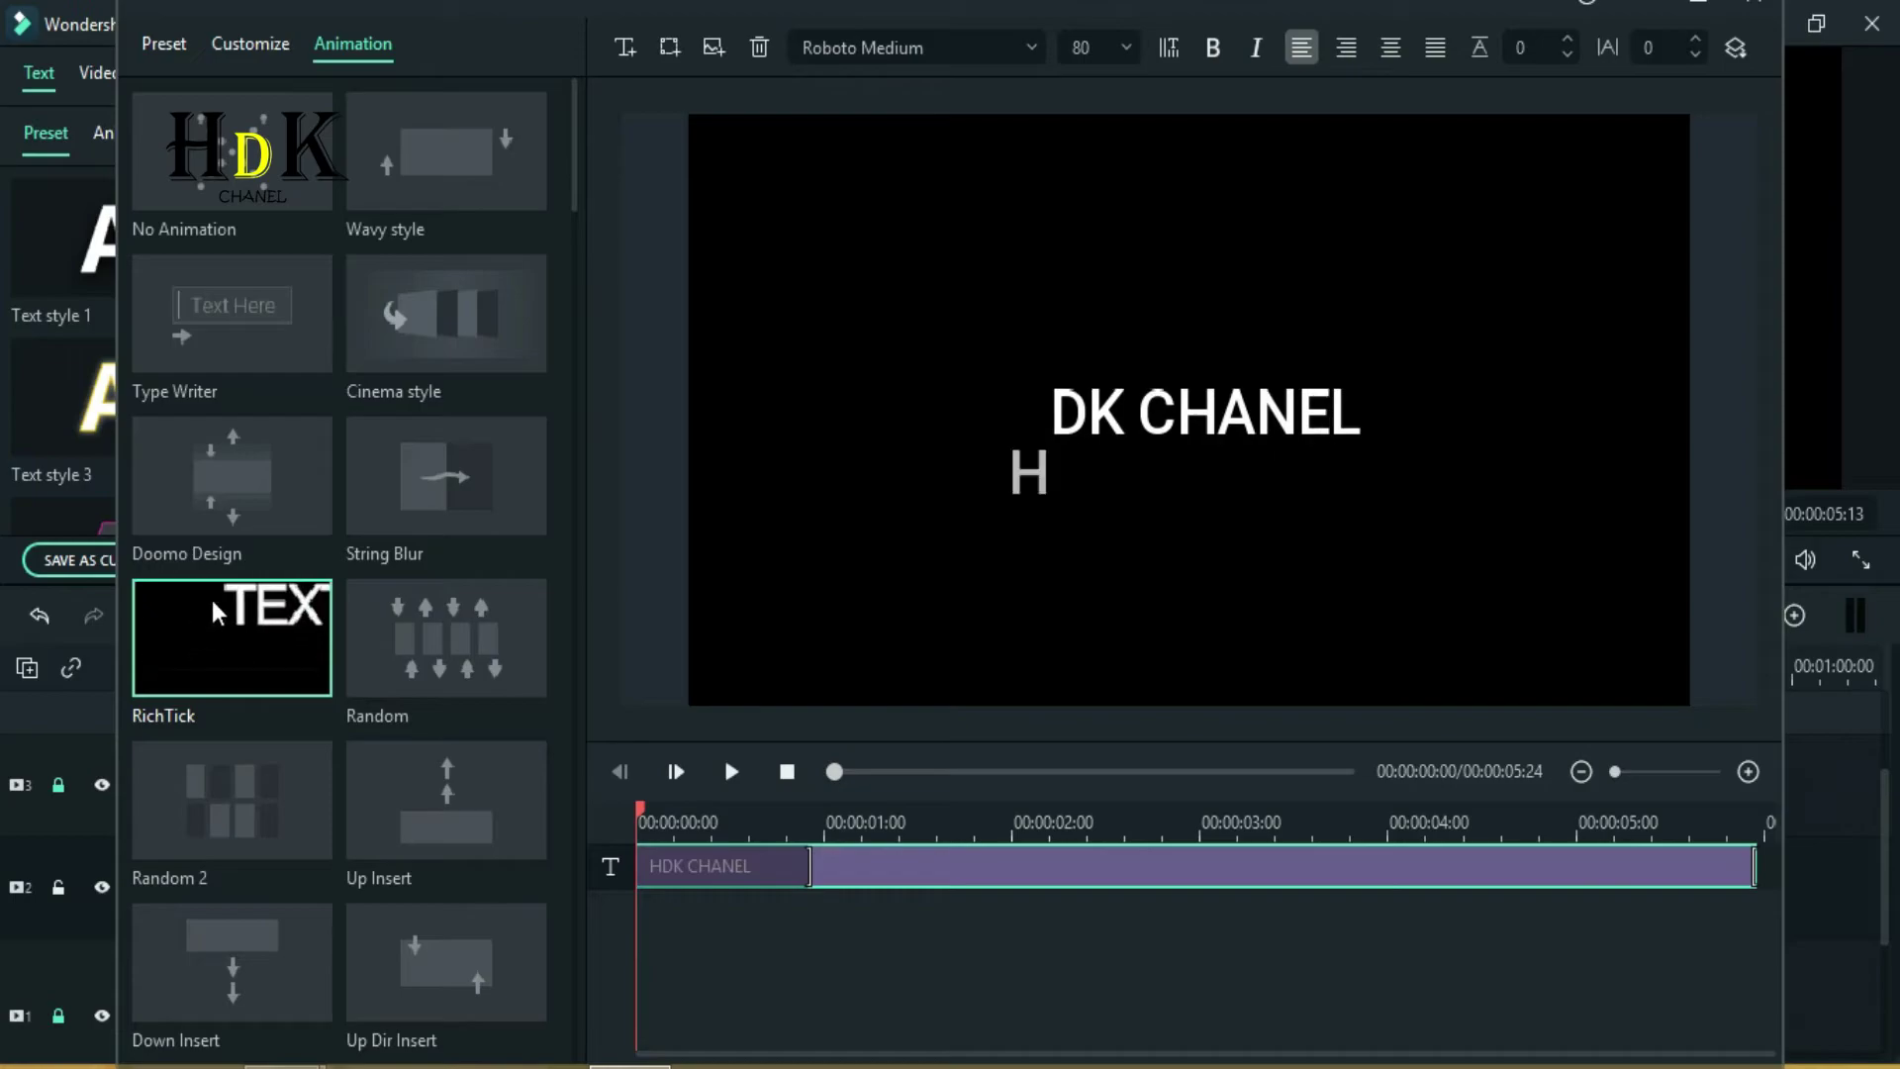
double_click(239, 486)
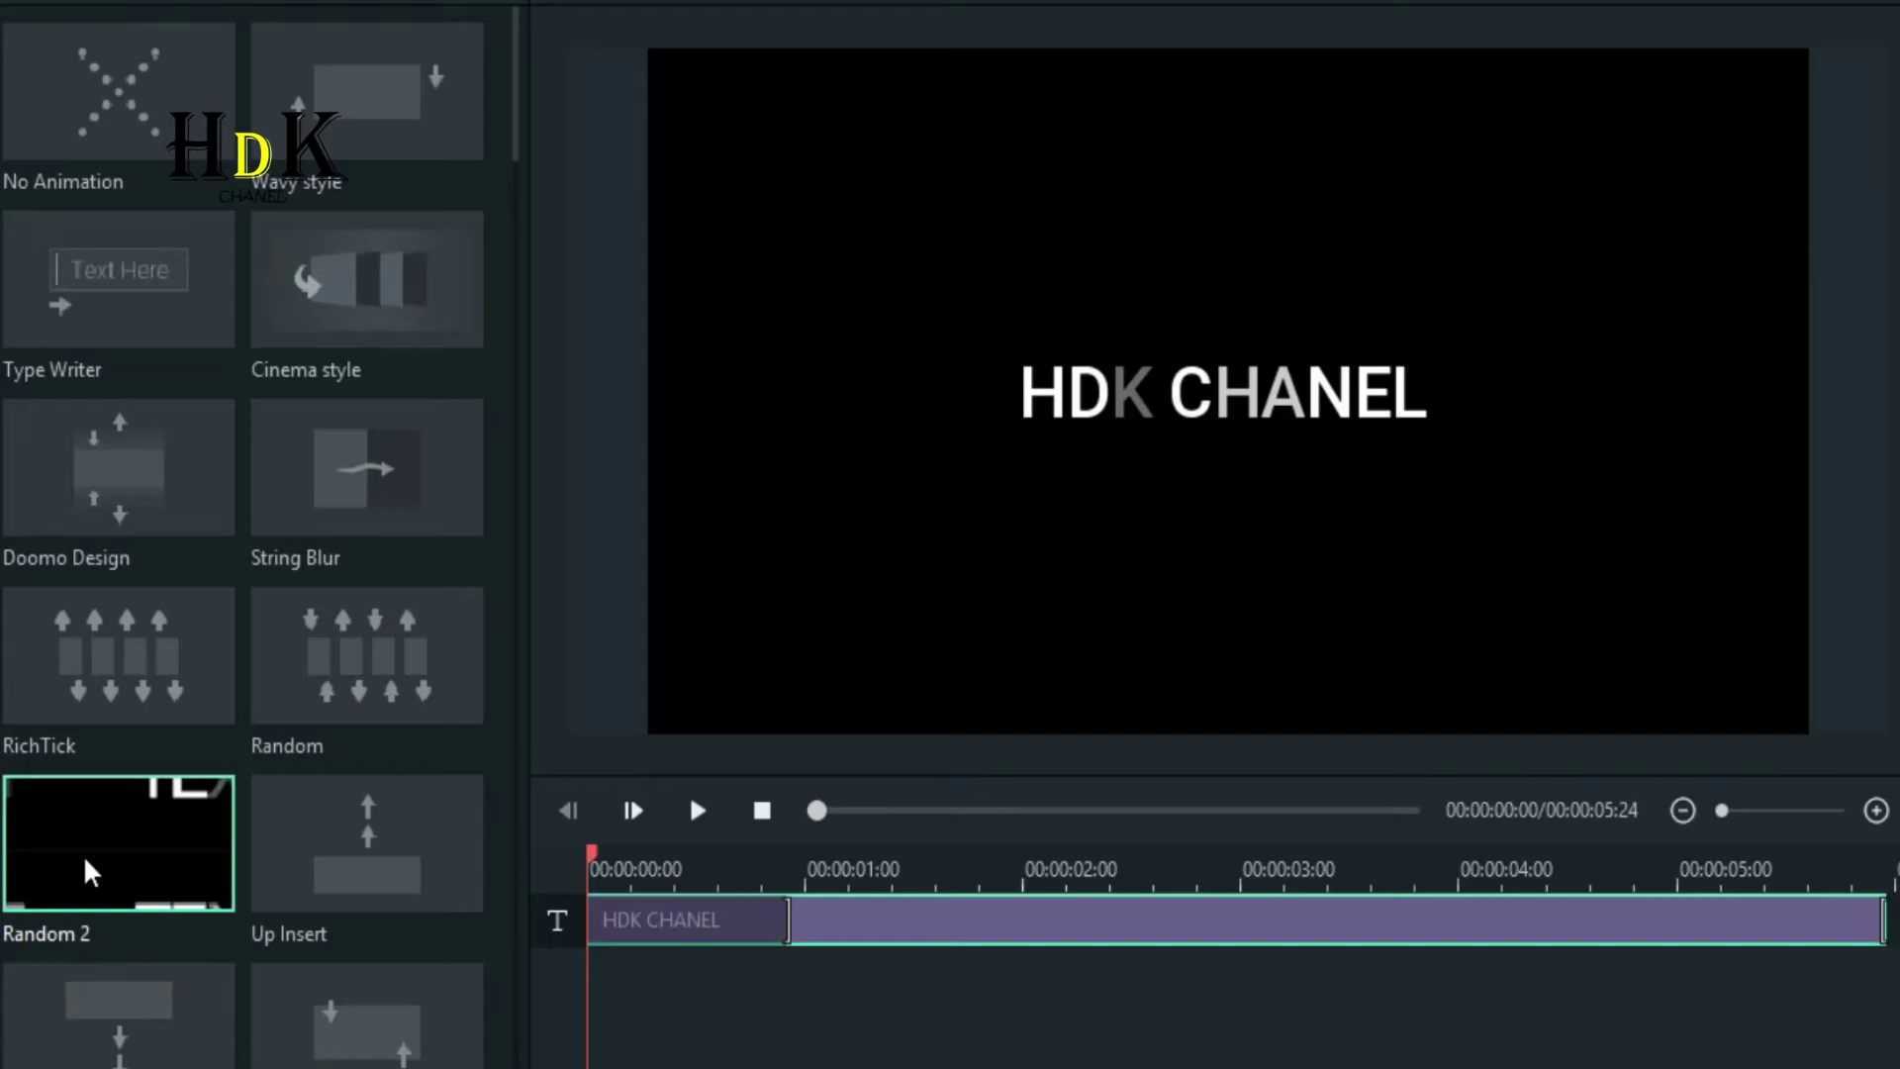
click(206, 825)
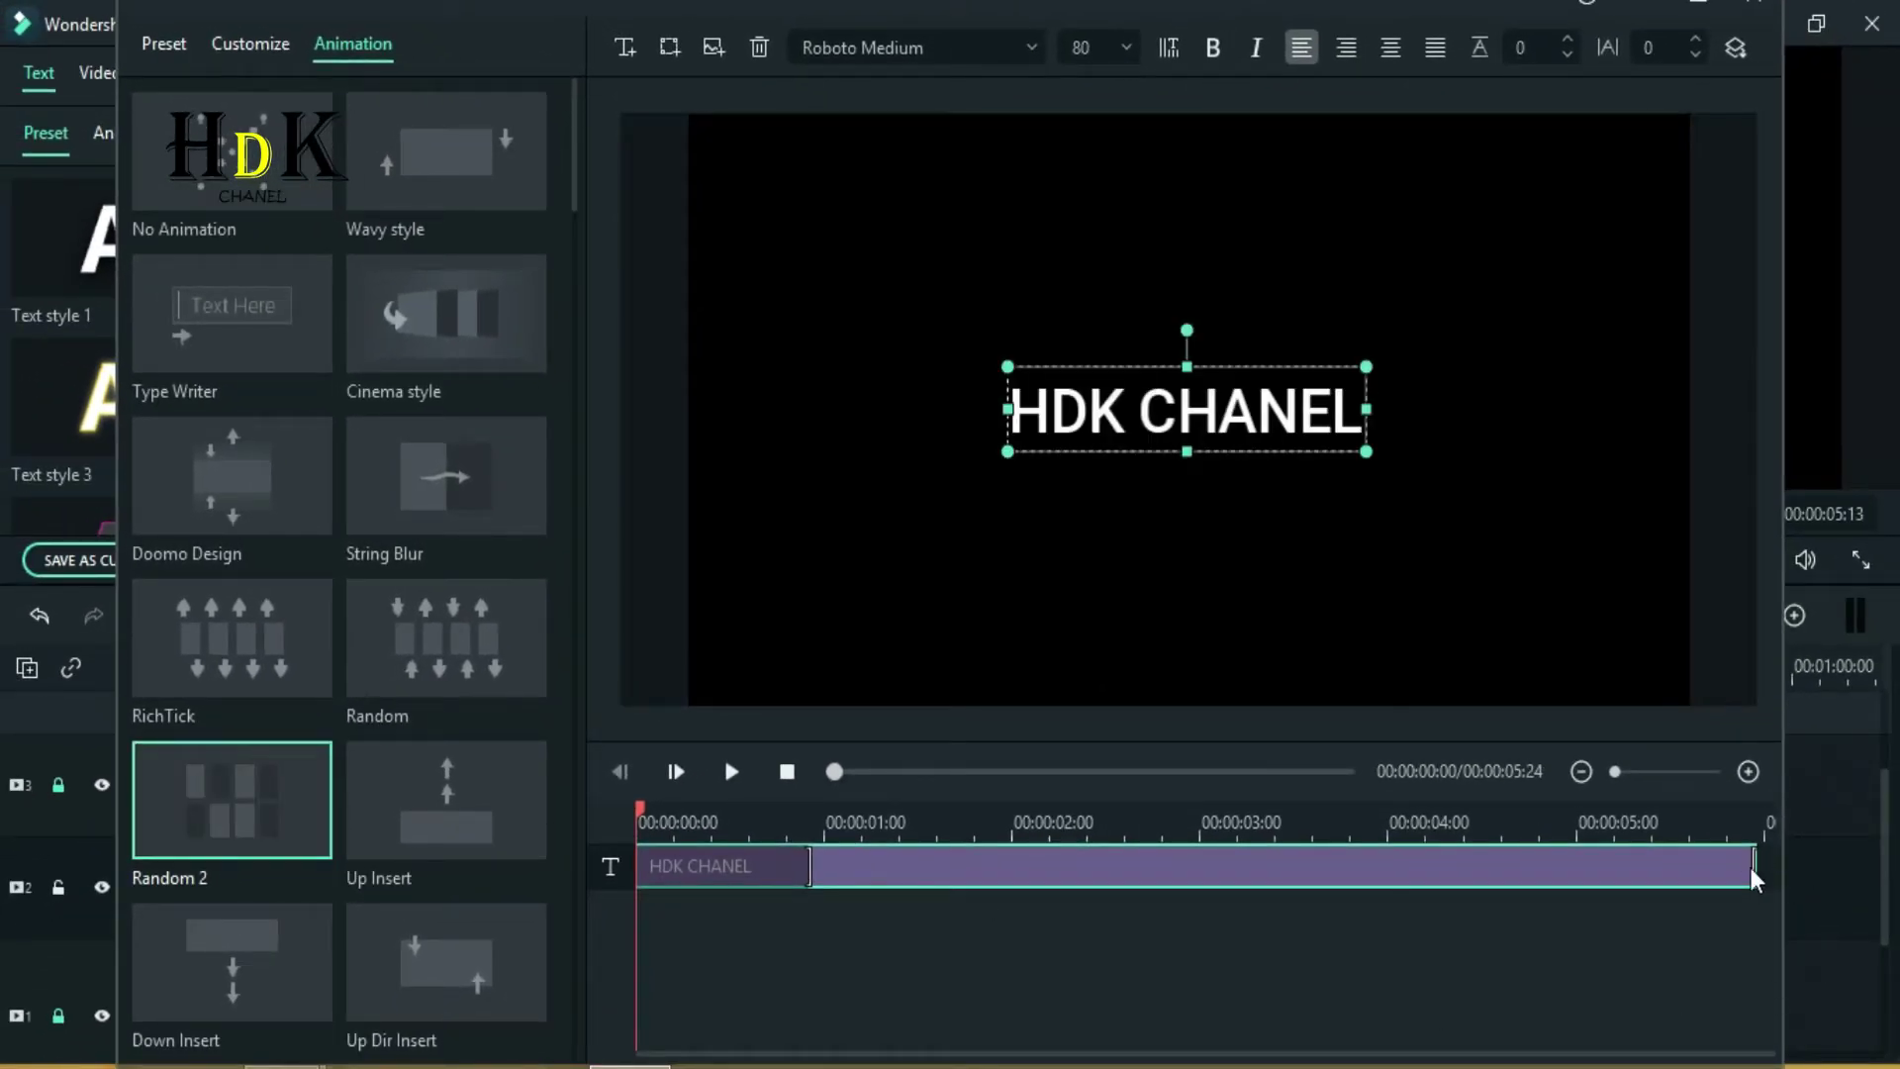
- Lengthen the HDK CHANEL title's closing animation so it starts at about 00:00:04:20, and preview the title from near its start
drag(1756, 860, 1543, 860)
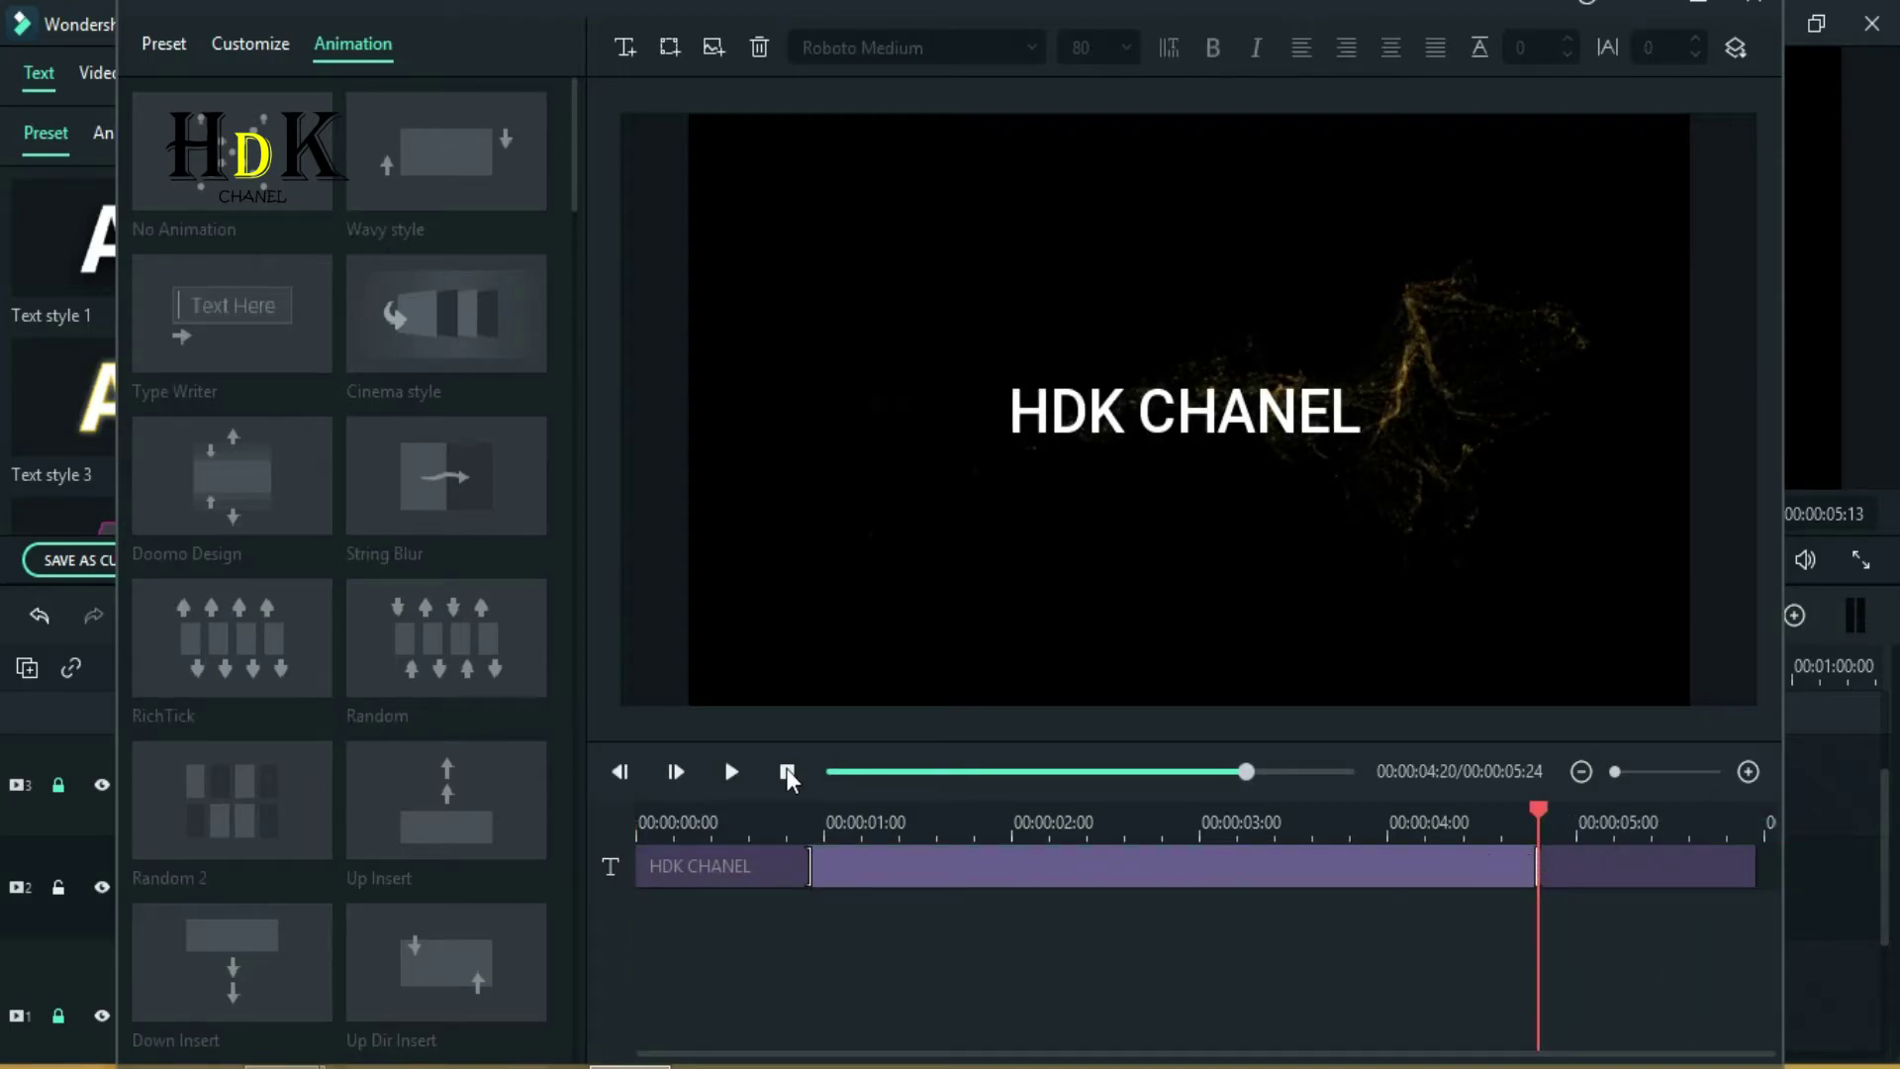
click(864, 774)
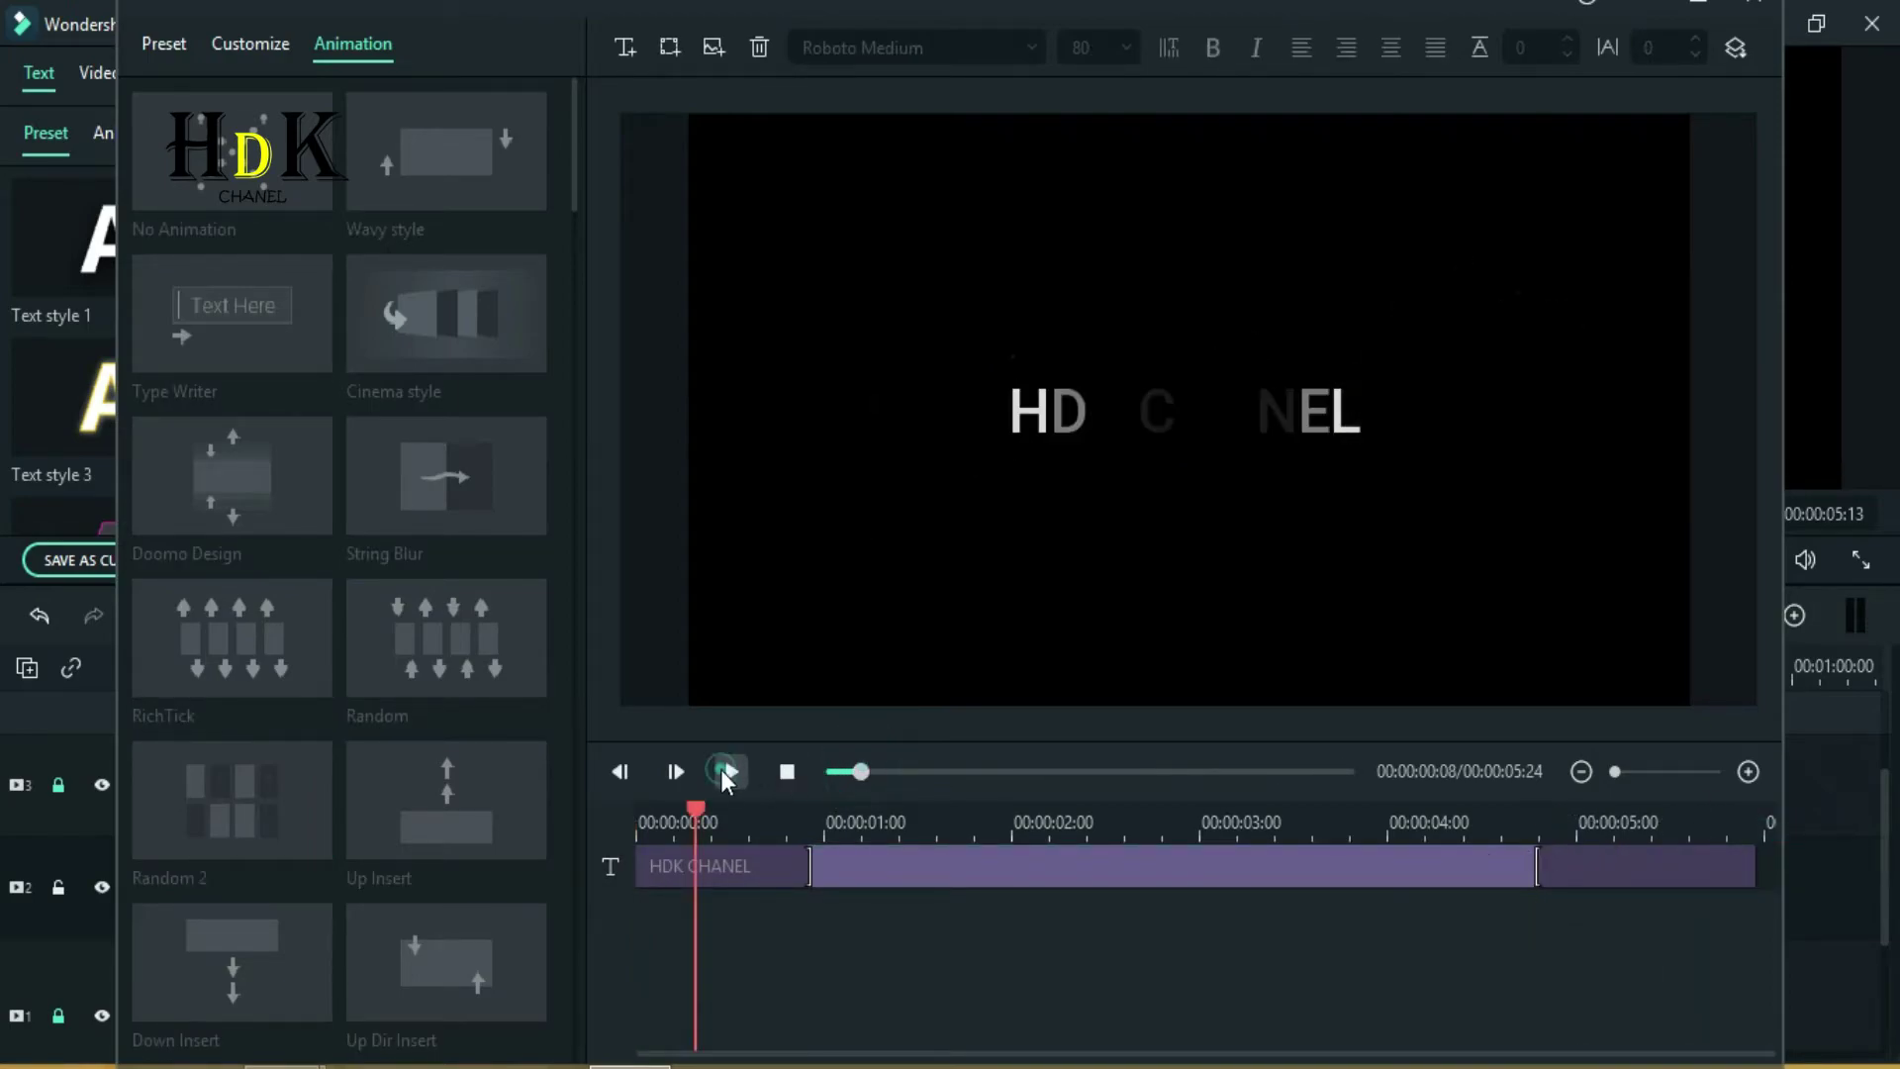
click(729, 771)
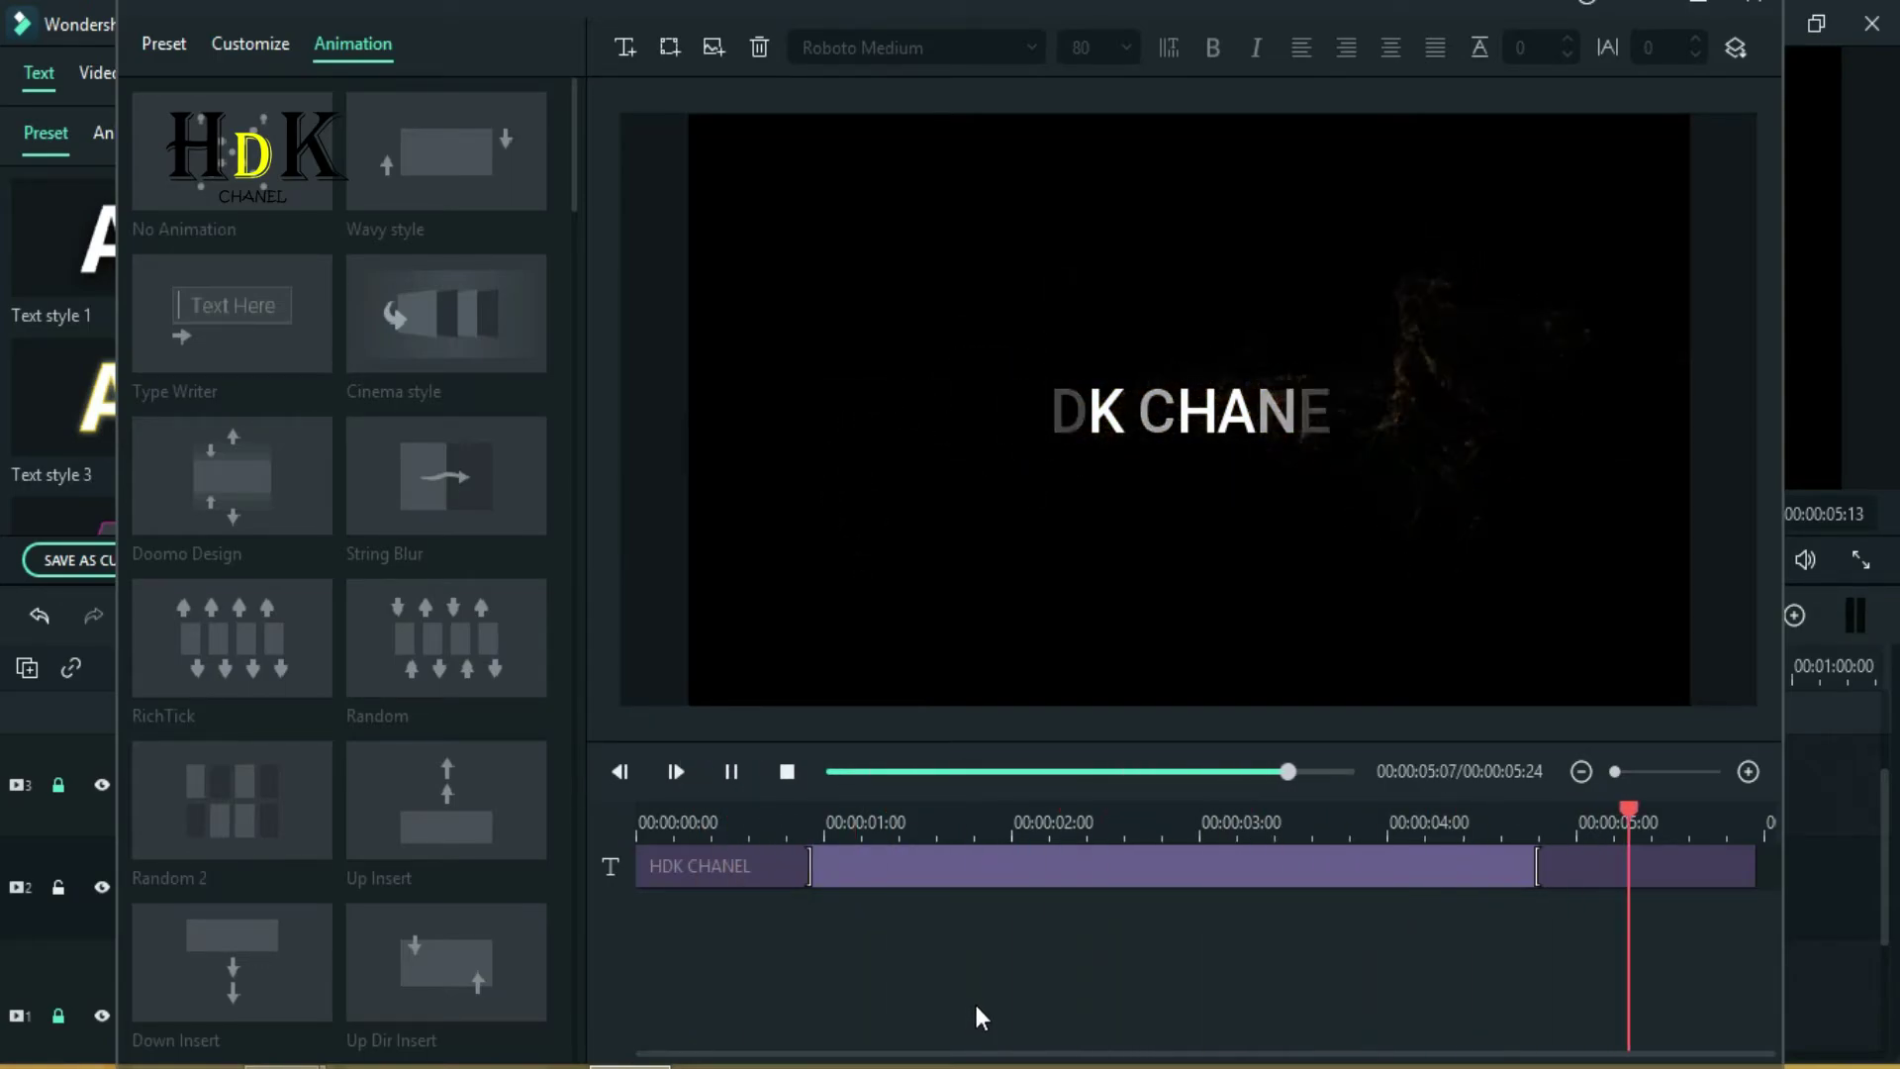
- Close the advanced text editor keeping the title's animation changes, and play the sequence from the start
click(1764, 14)
click(1020, 574)
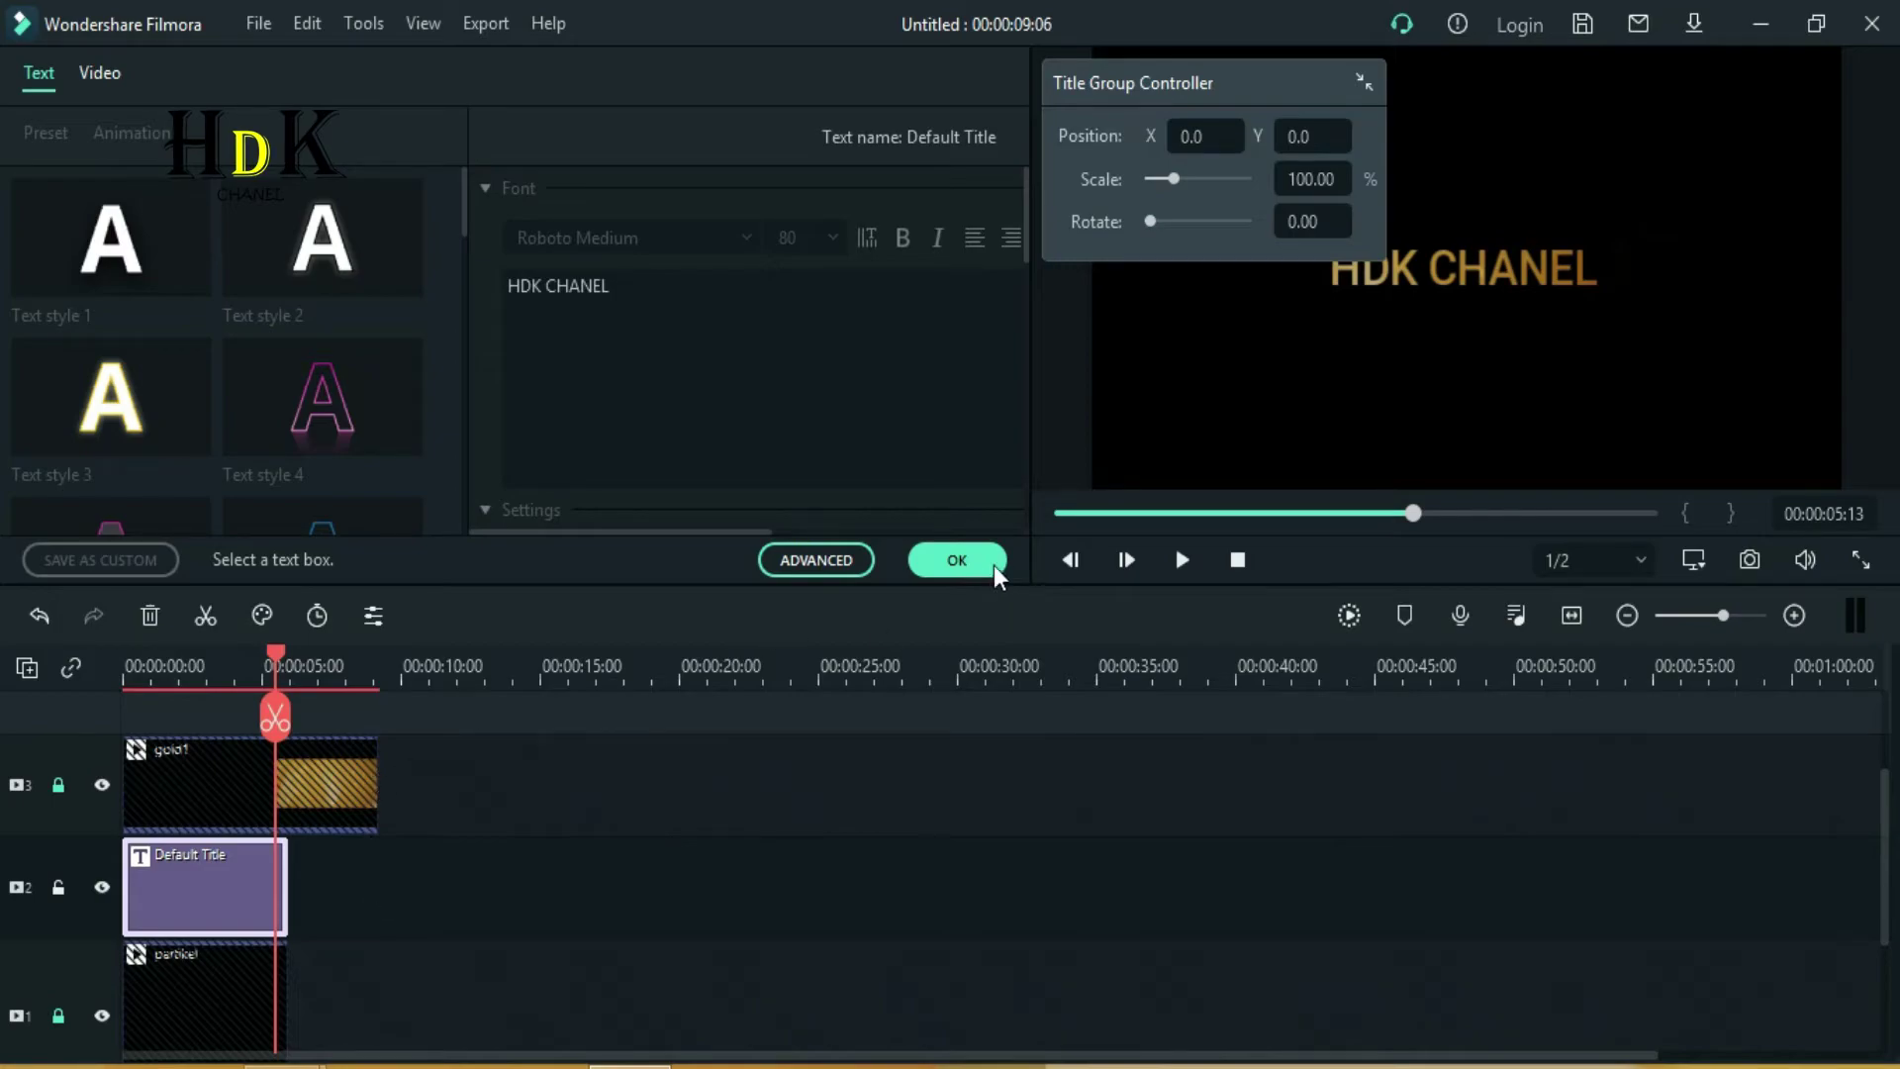
click(993, 564)
click(1237, 560)
click(1181, 560)
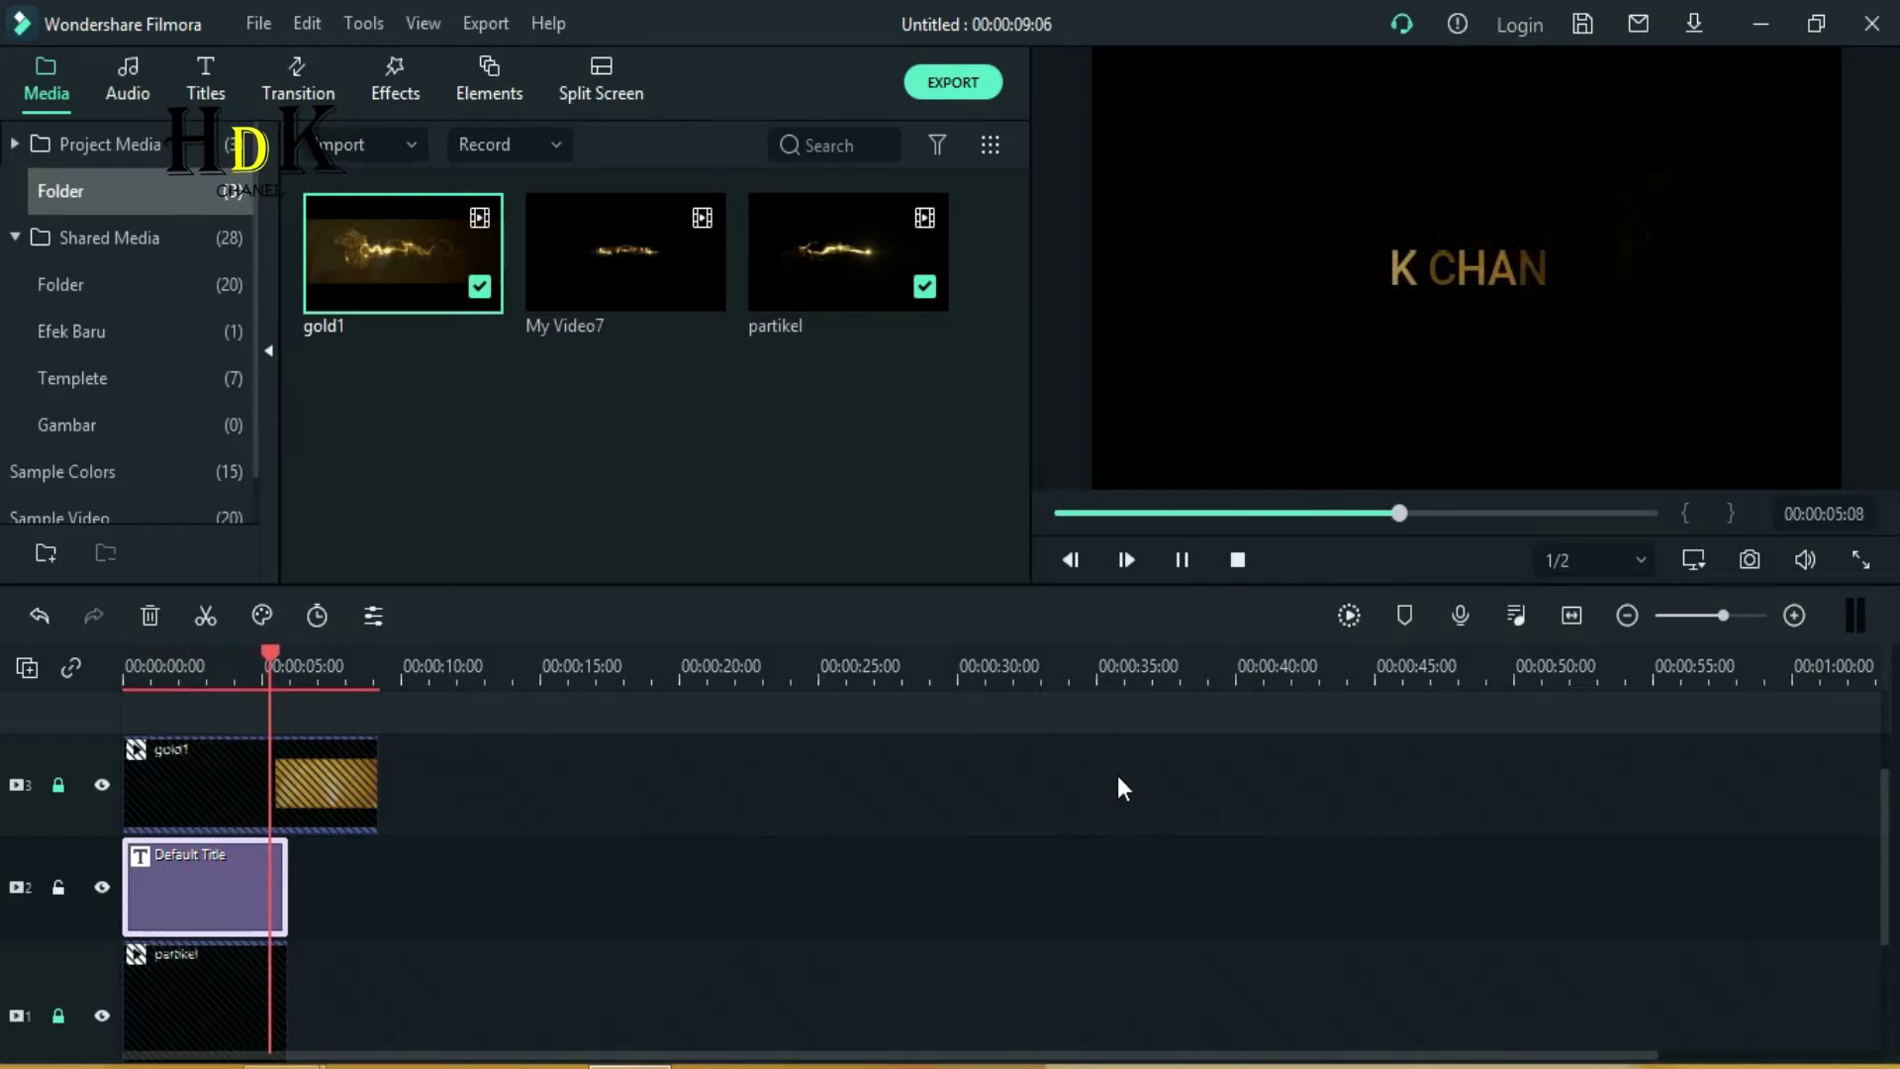
click(1181, 560)
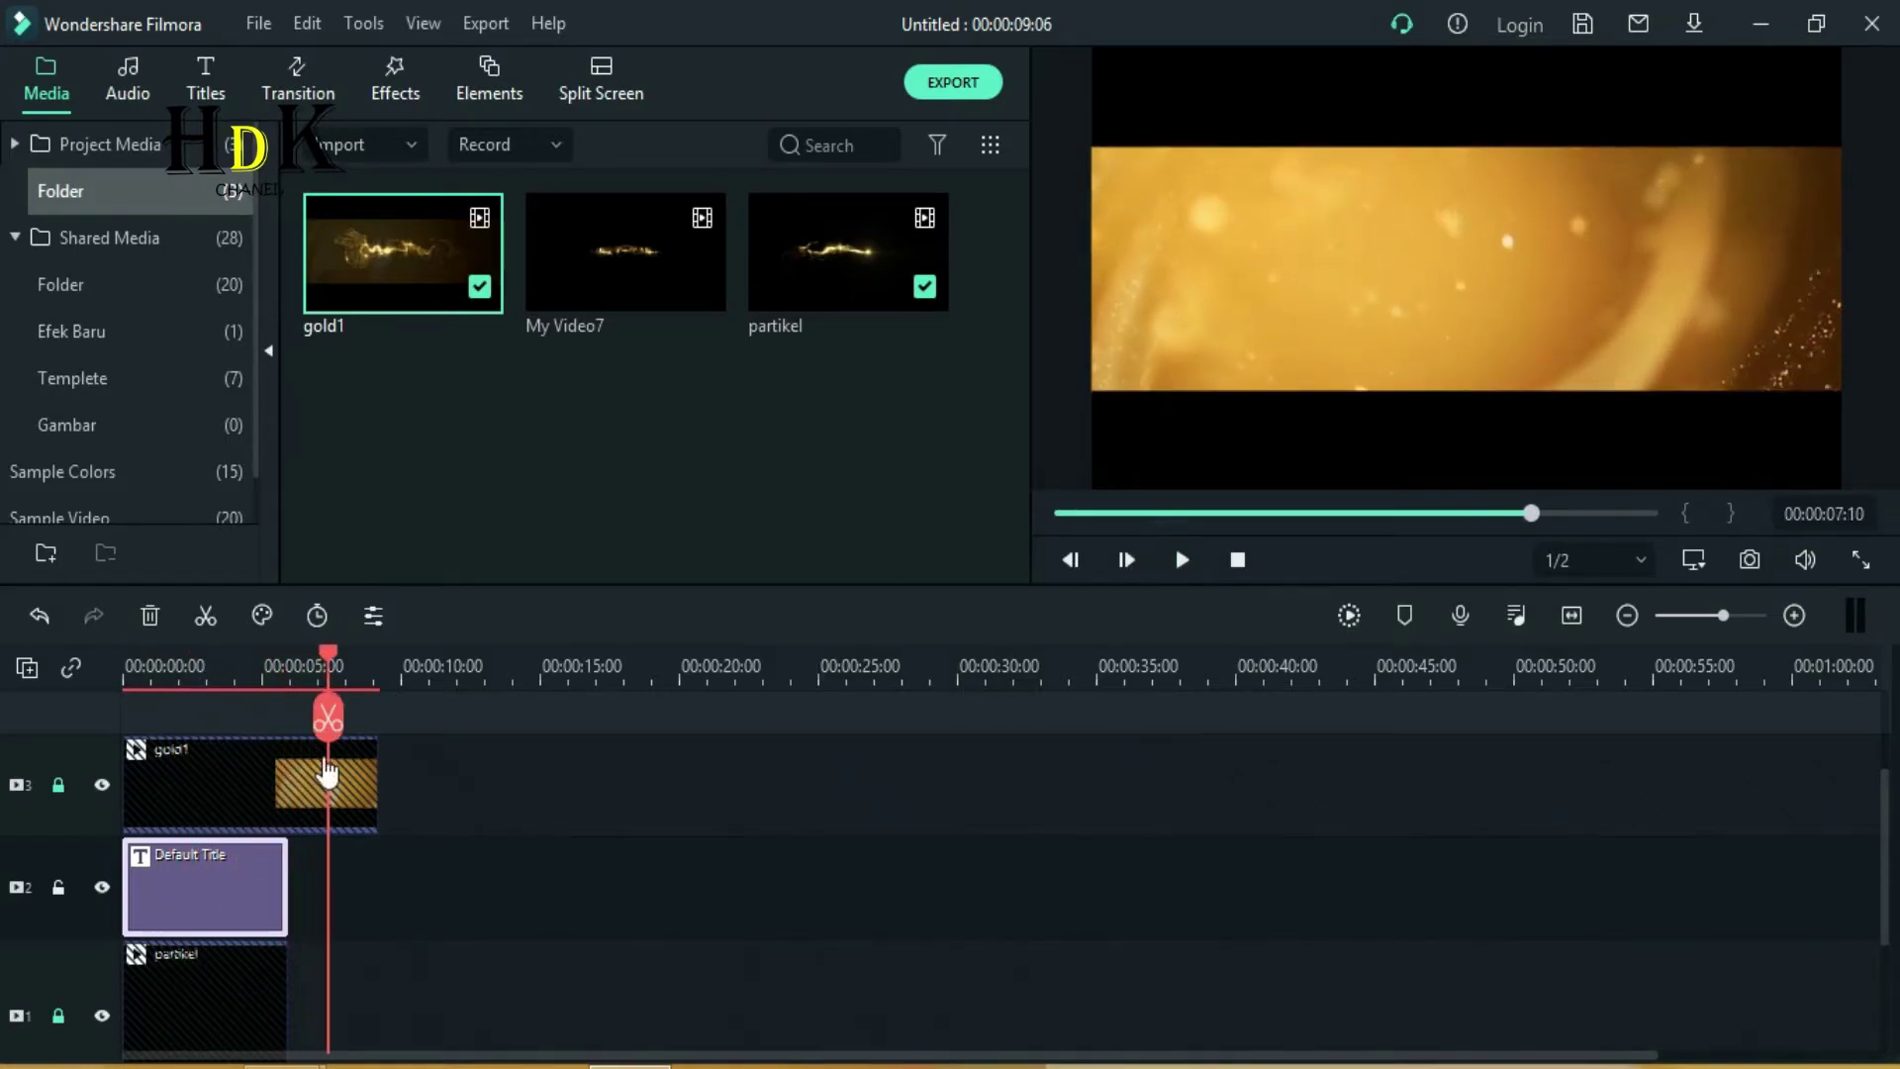
- Unlock the gold1 track, split gold1 at 00:00:05:23 near the title's end, and delete the remainder
click(290, 671)
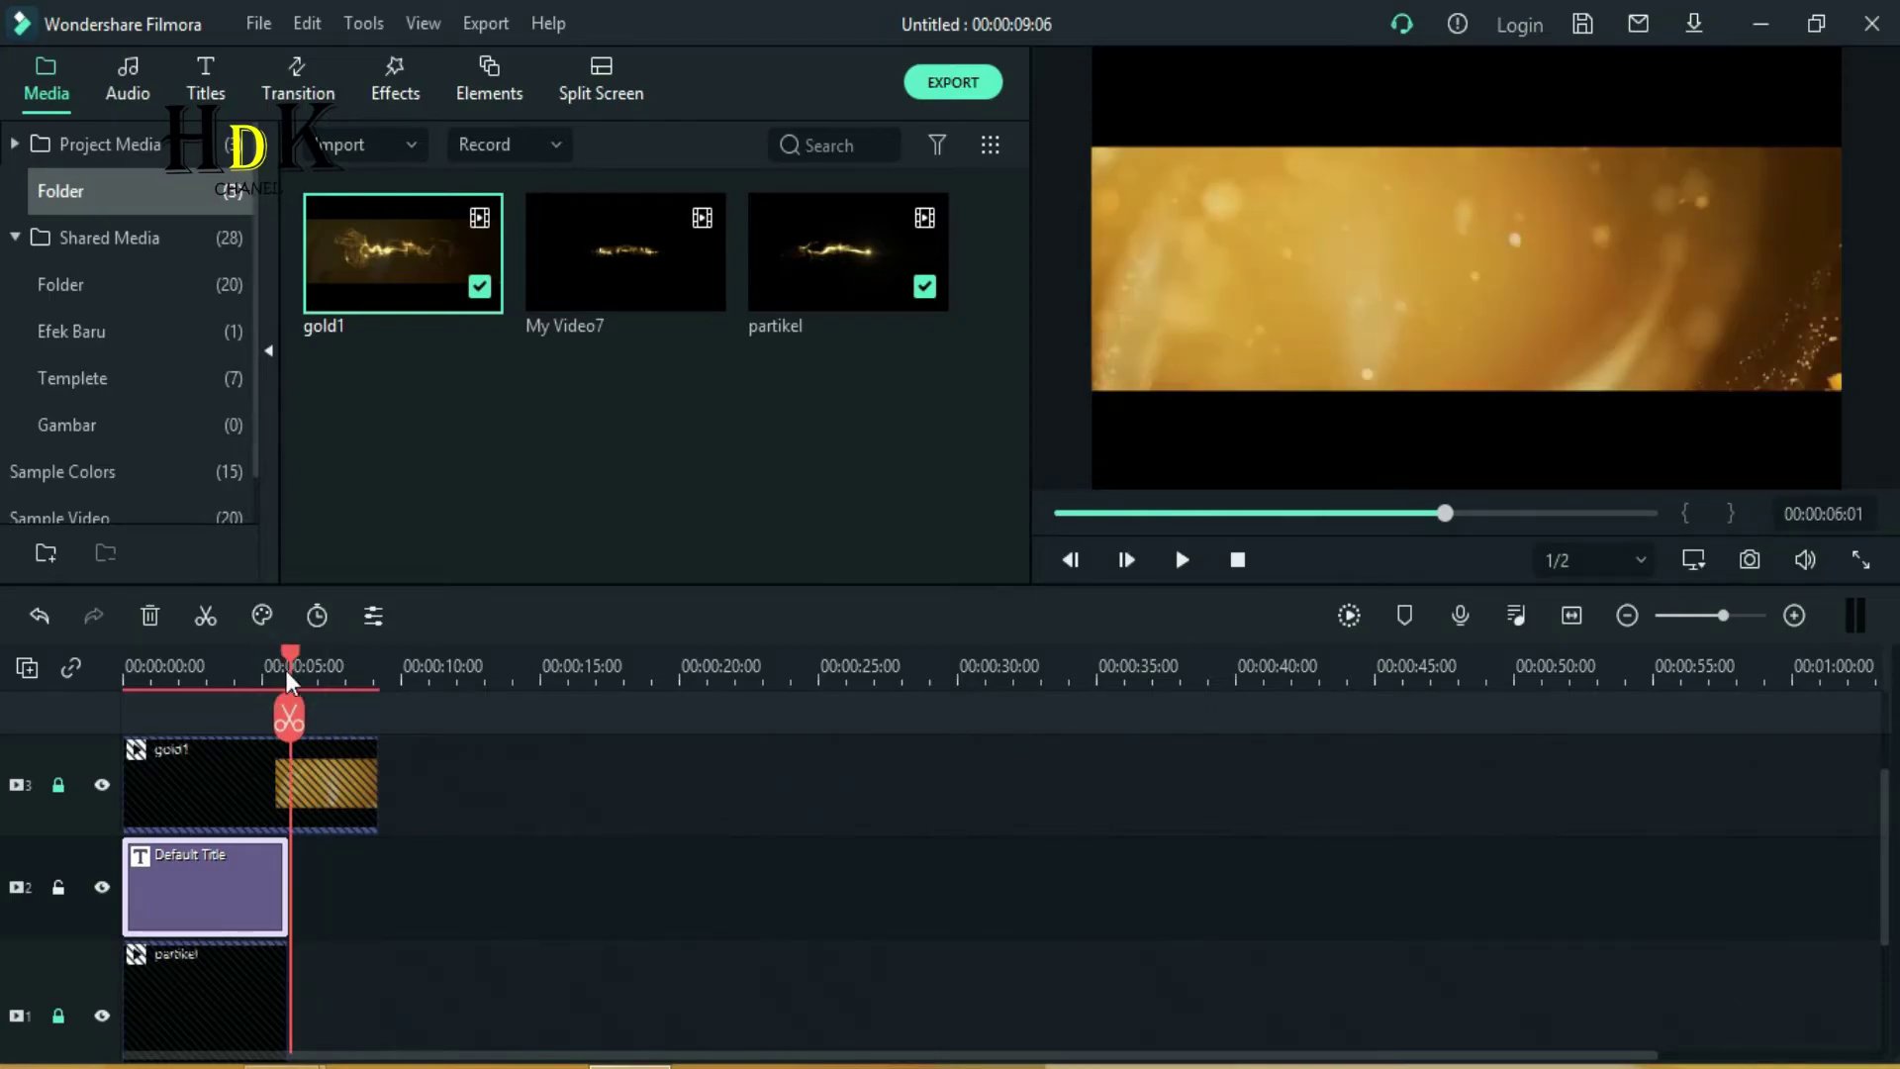
drag(291, 657, 289, 661)
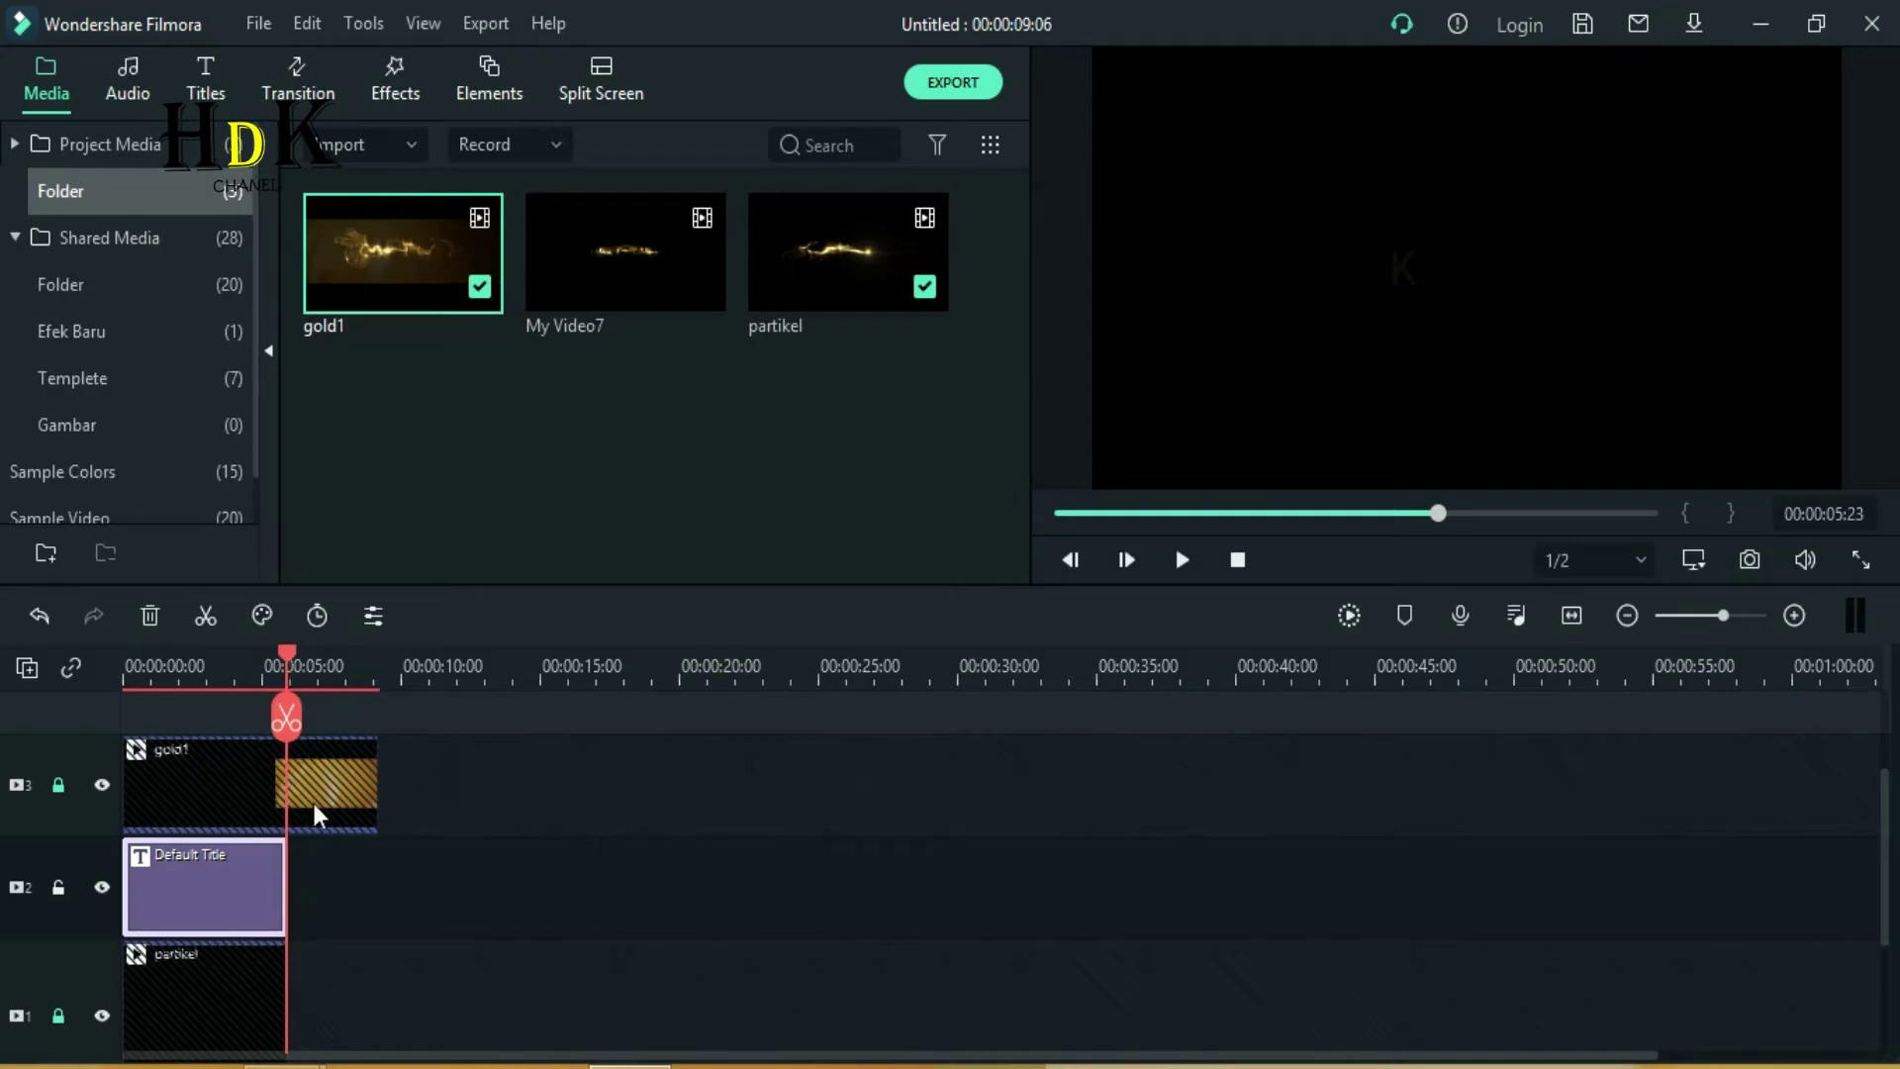
click(57, 781)
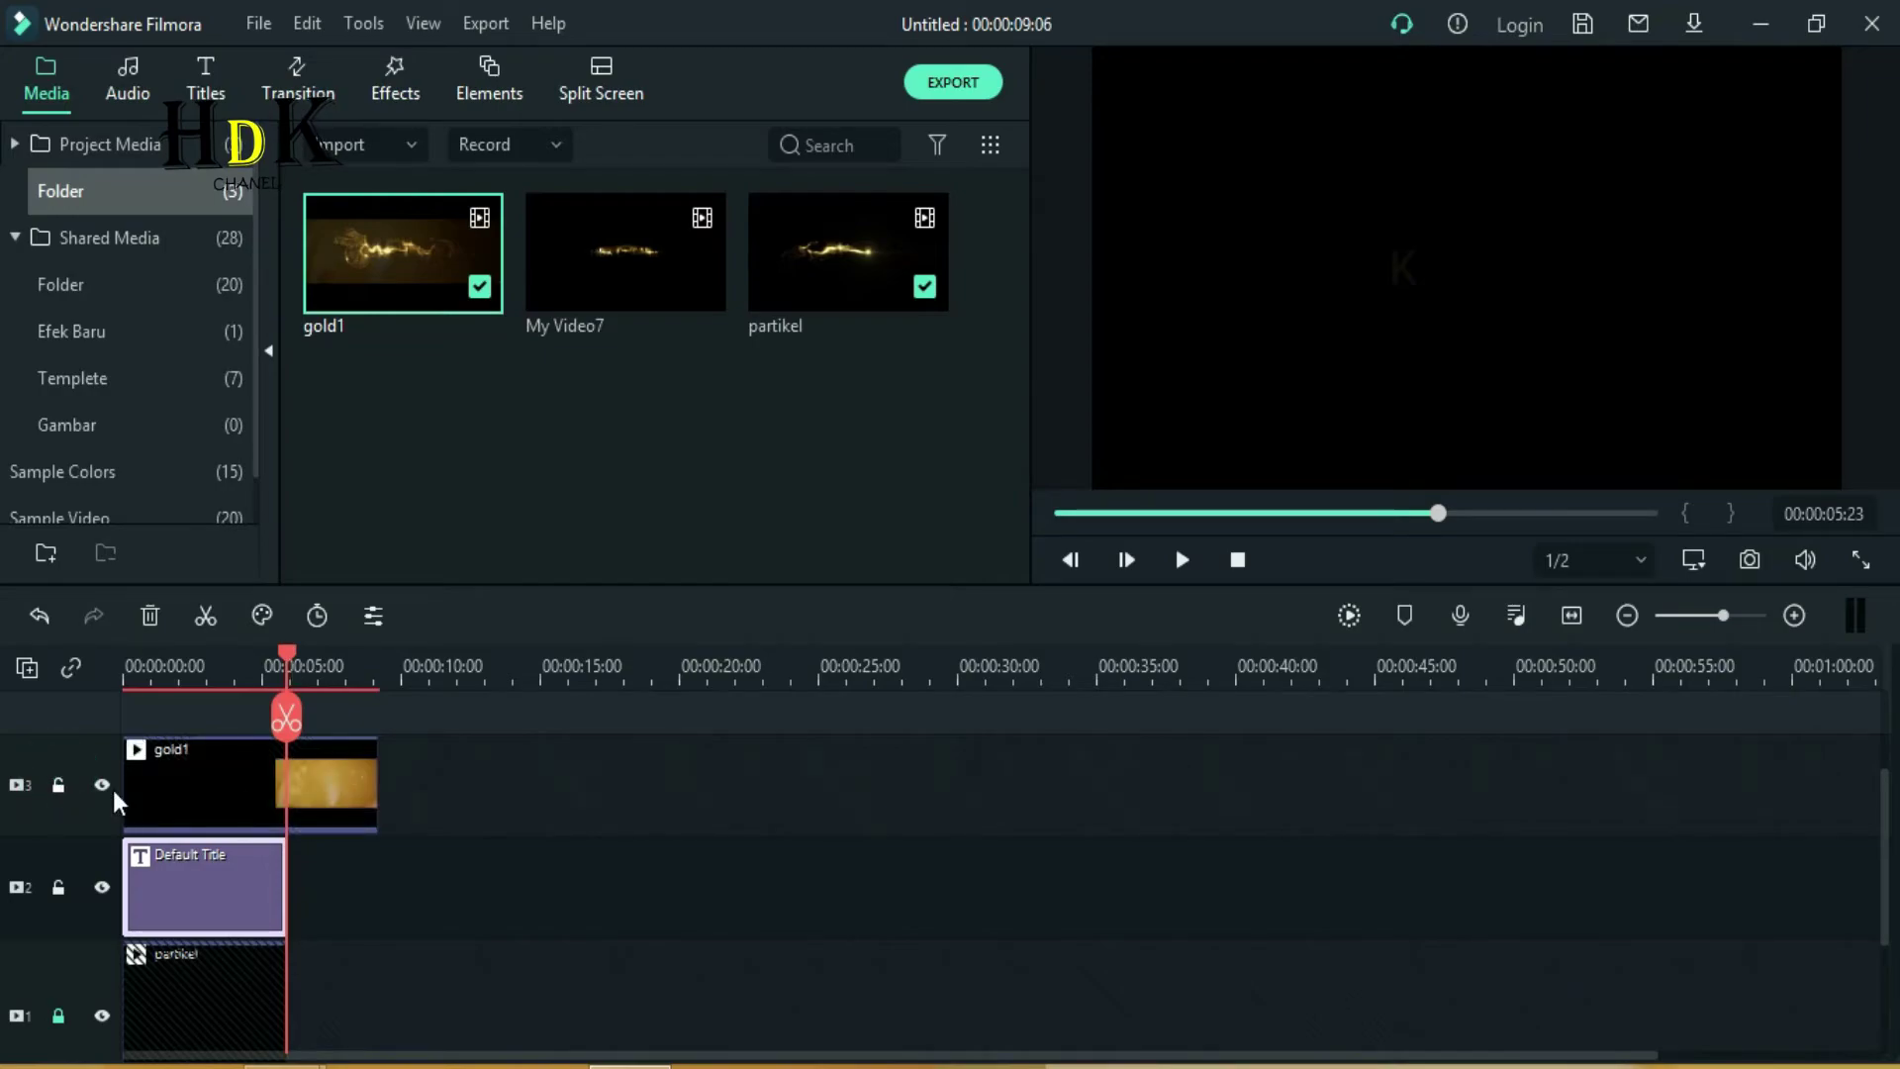
click(309, 790)
click(286, 716)
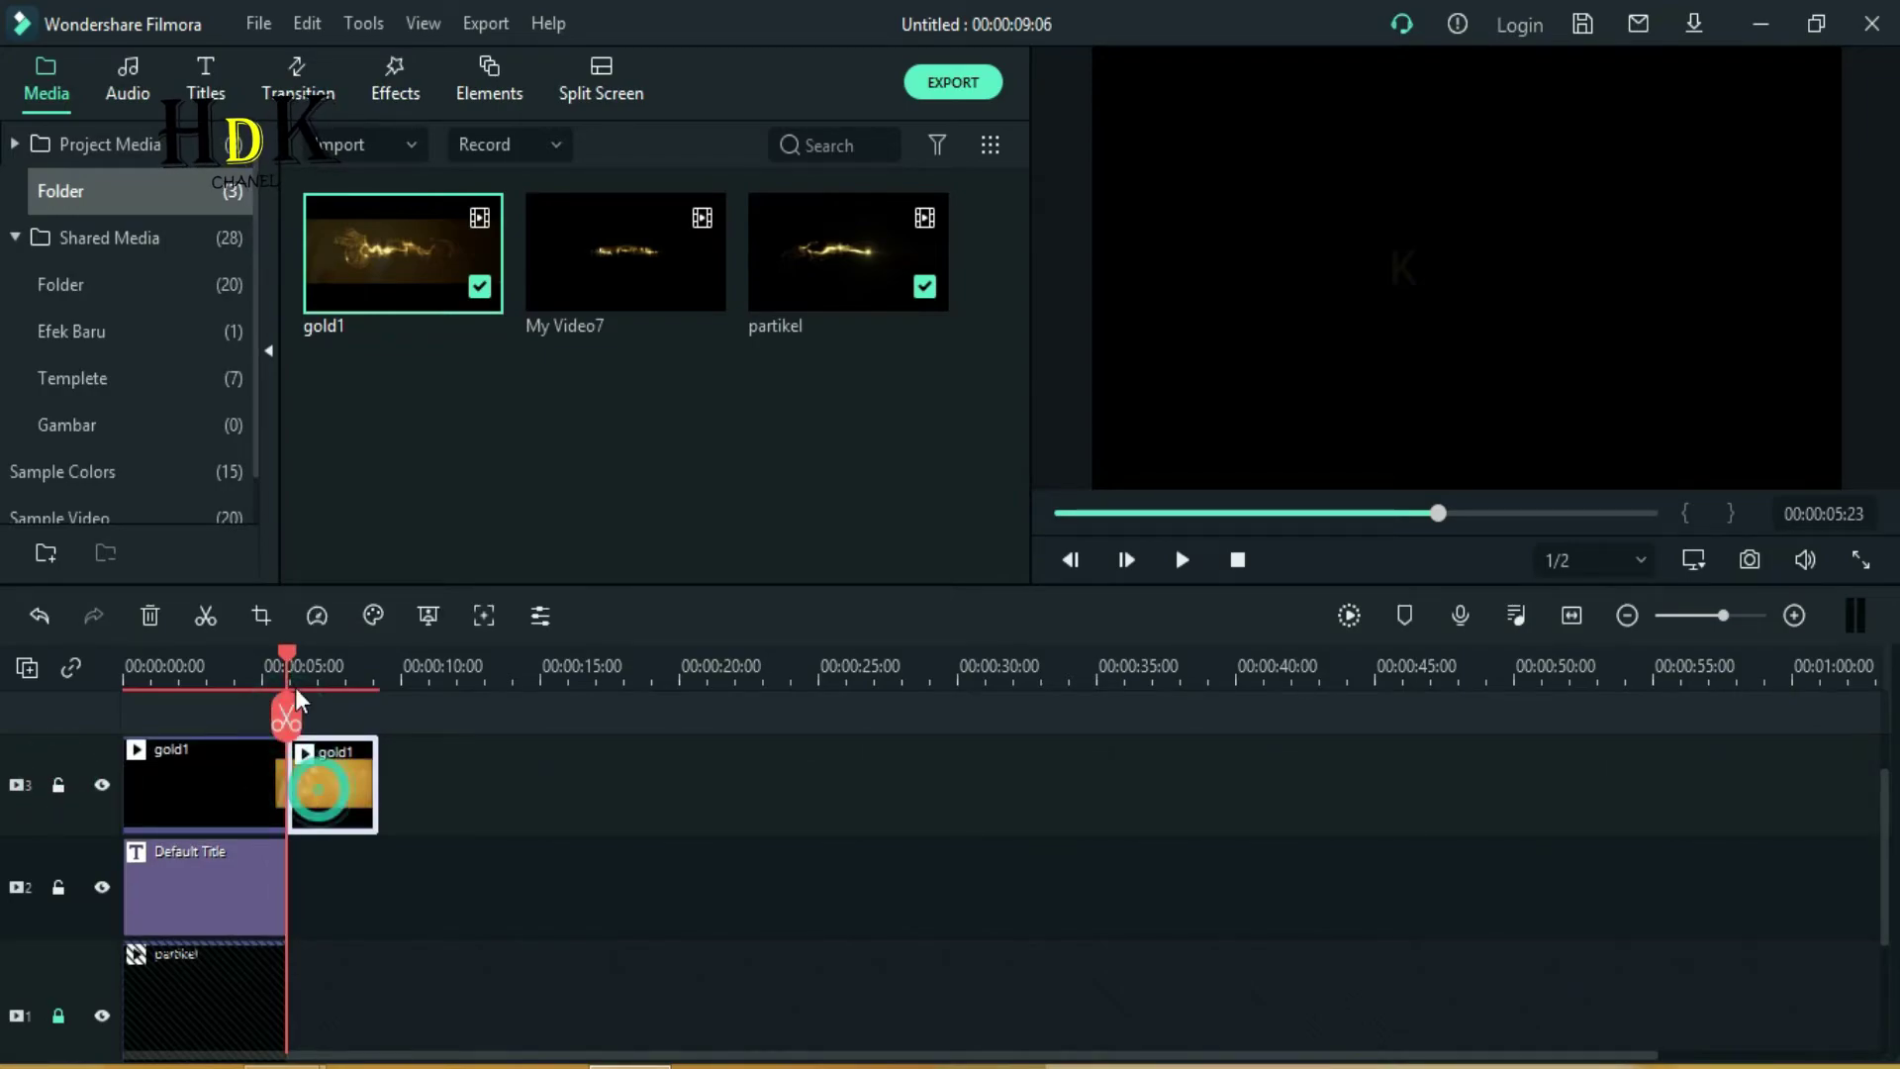
click(151, 614)
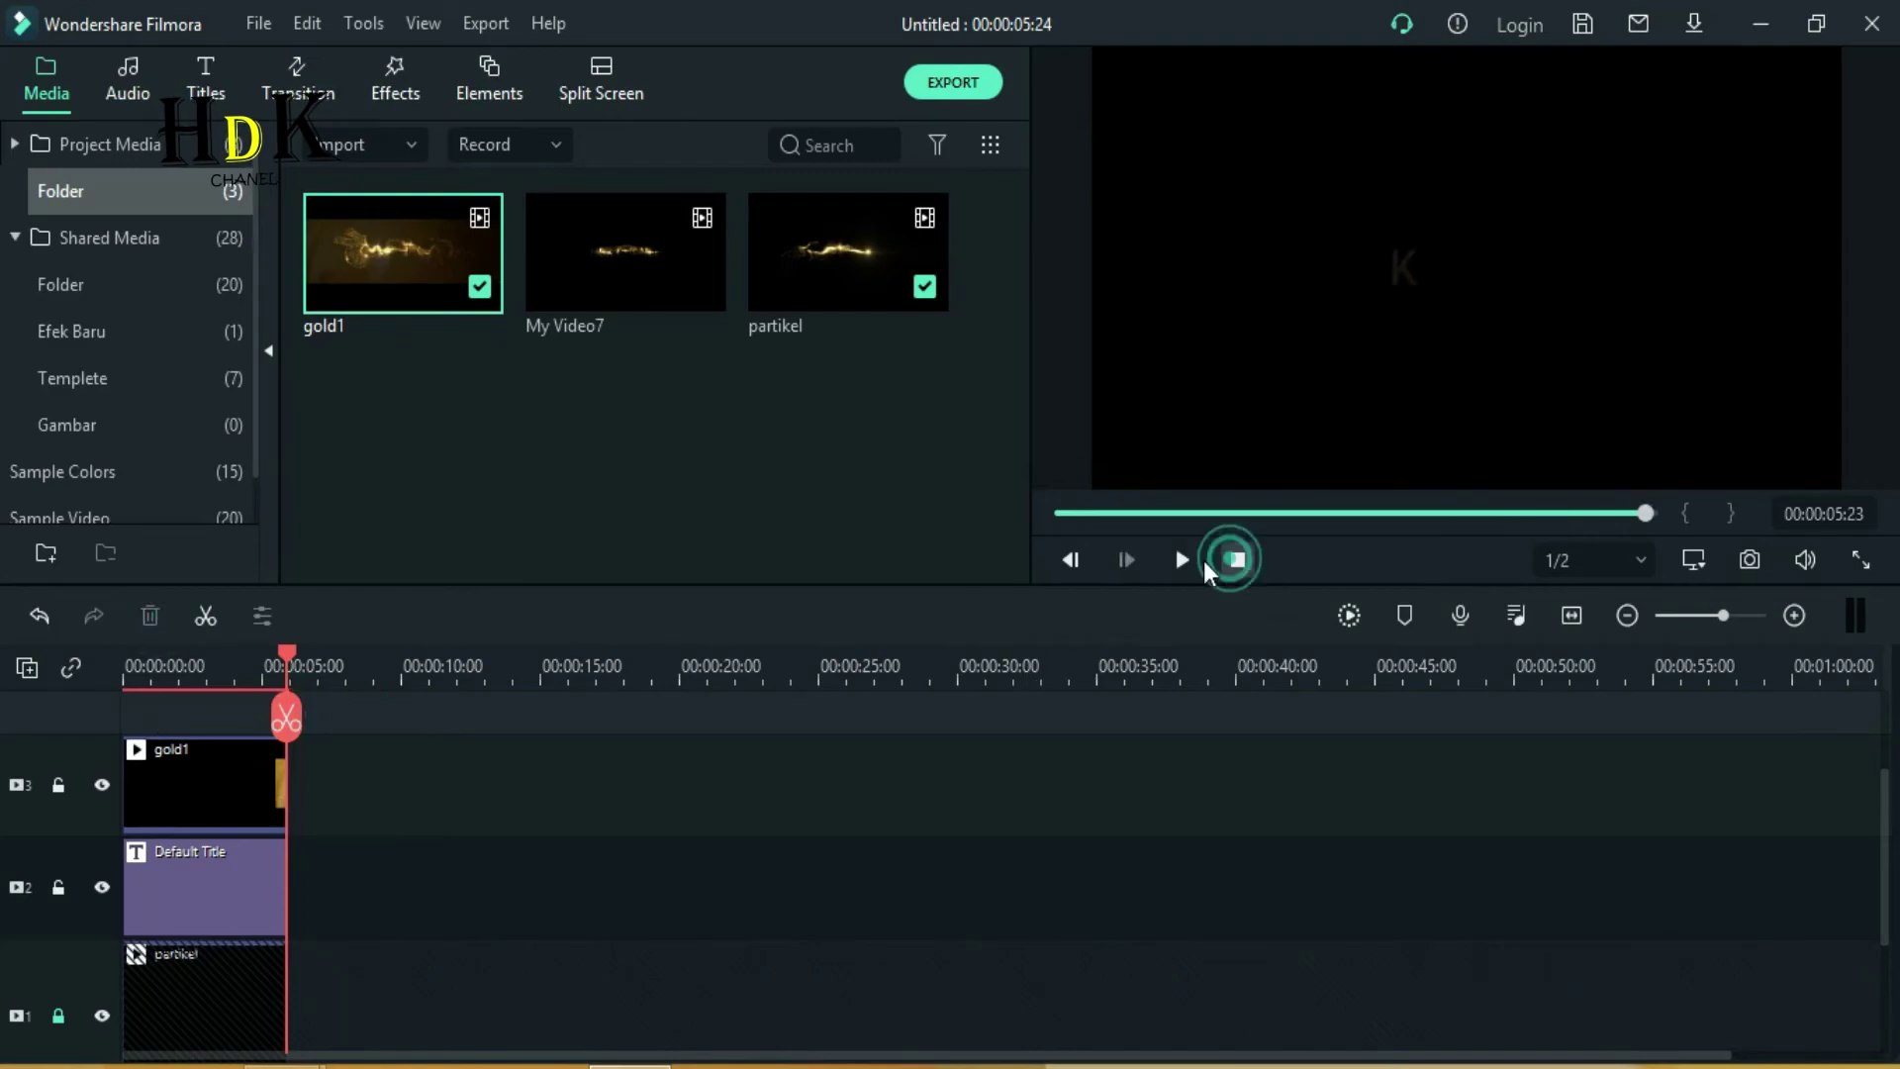
- Play back the trimmed sequence and export it locally as an MP4 named My Video
click(1181, 559)
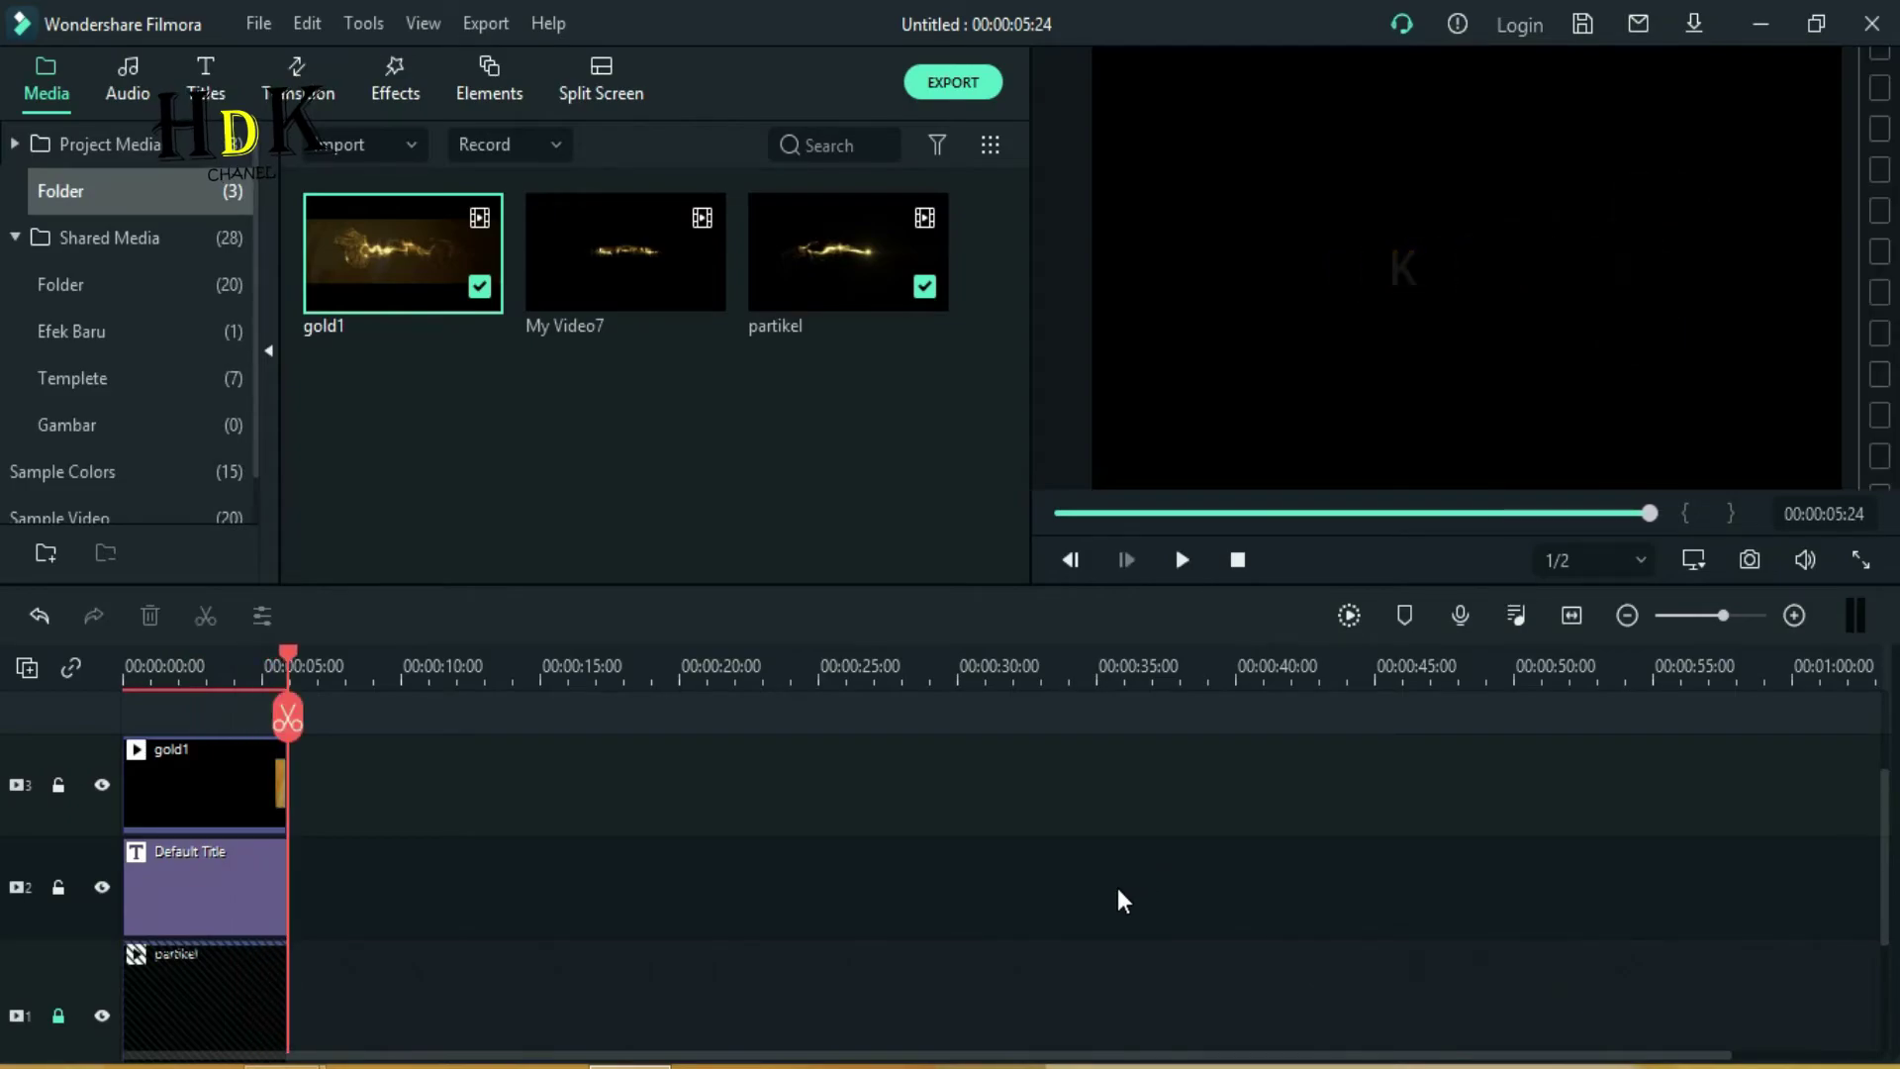
click(986, 77)
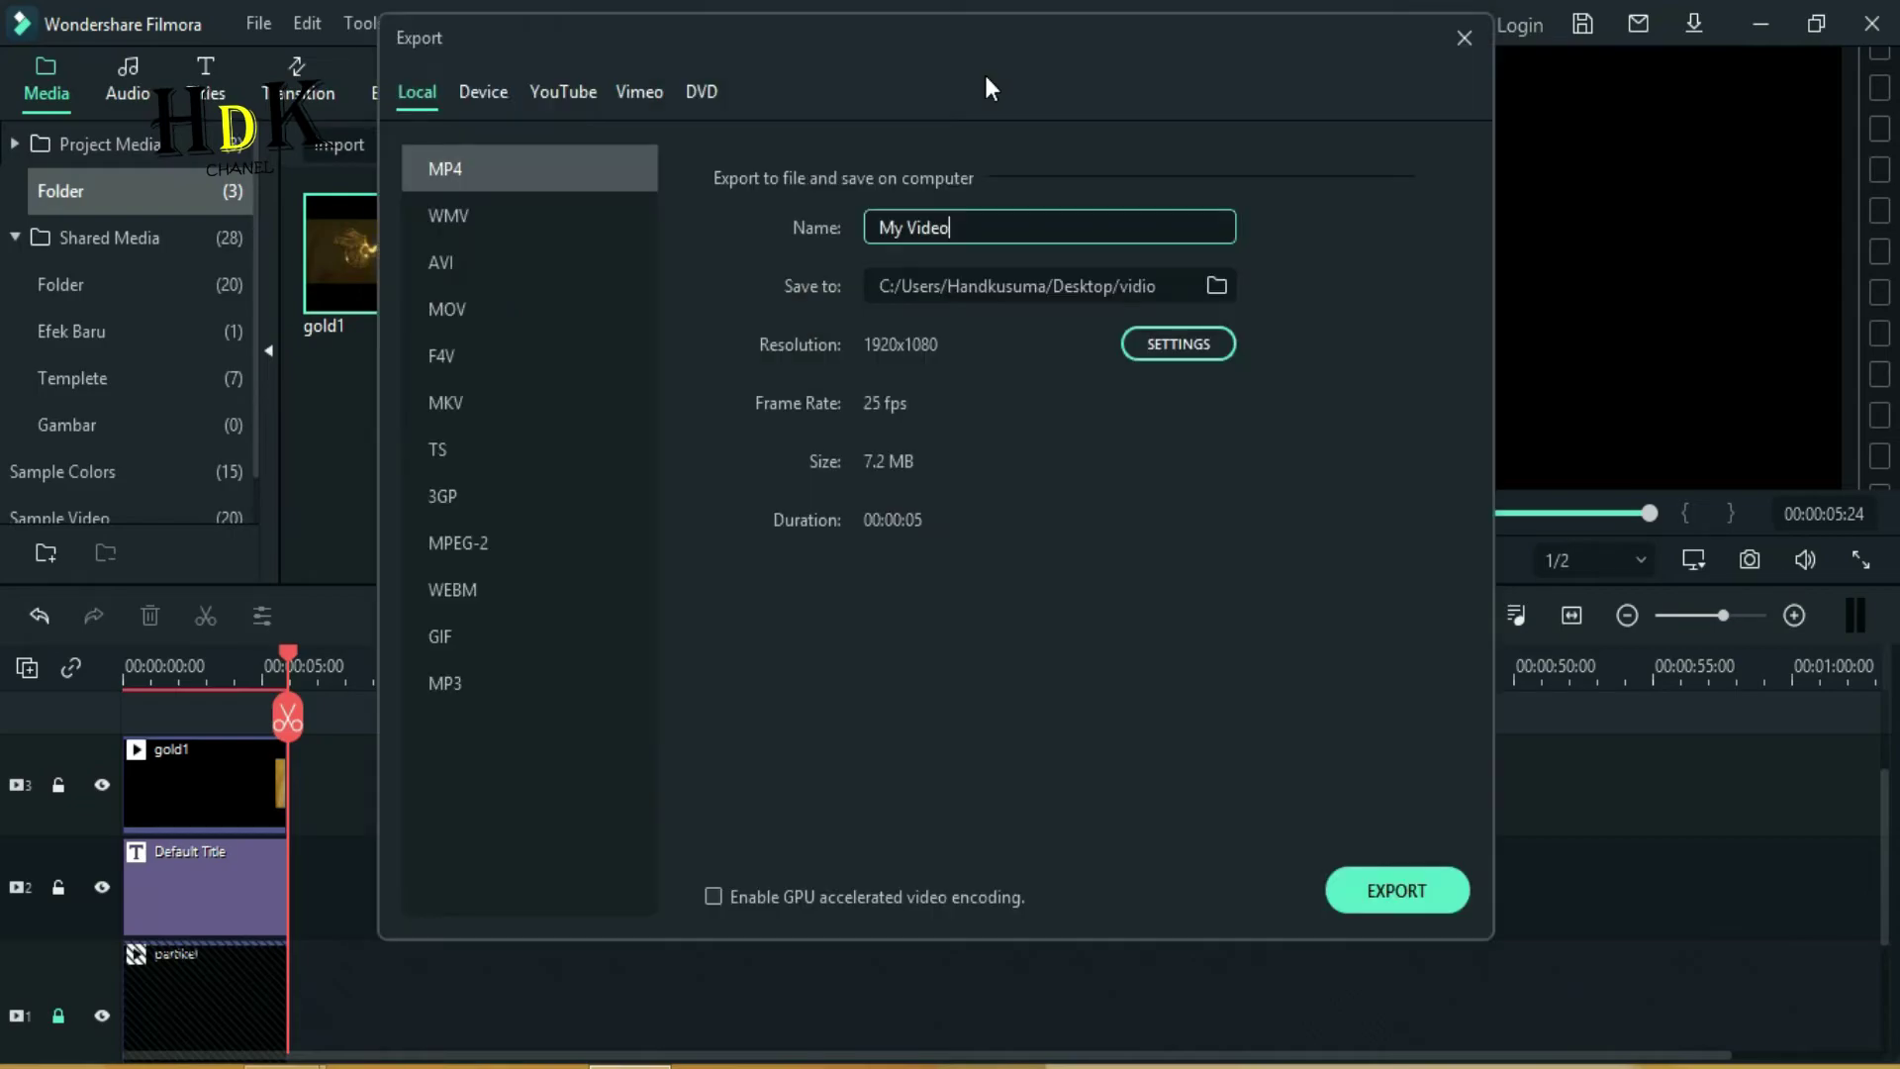
click(1399, 890)
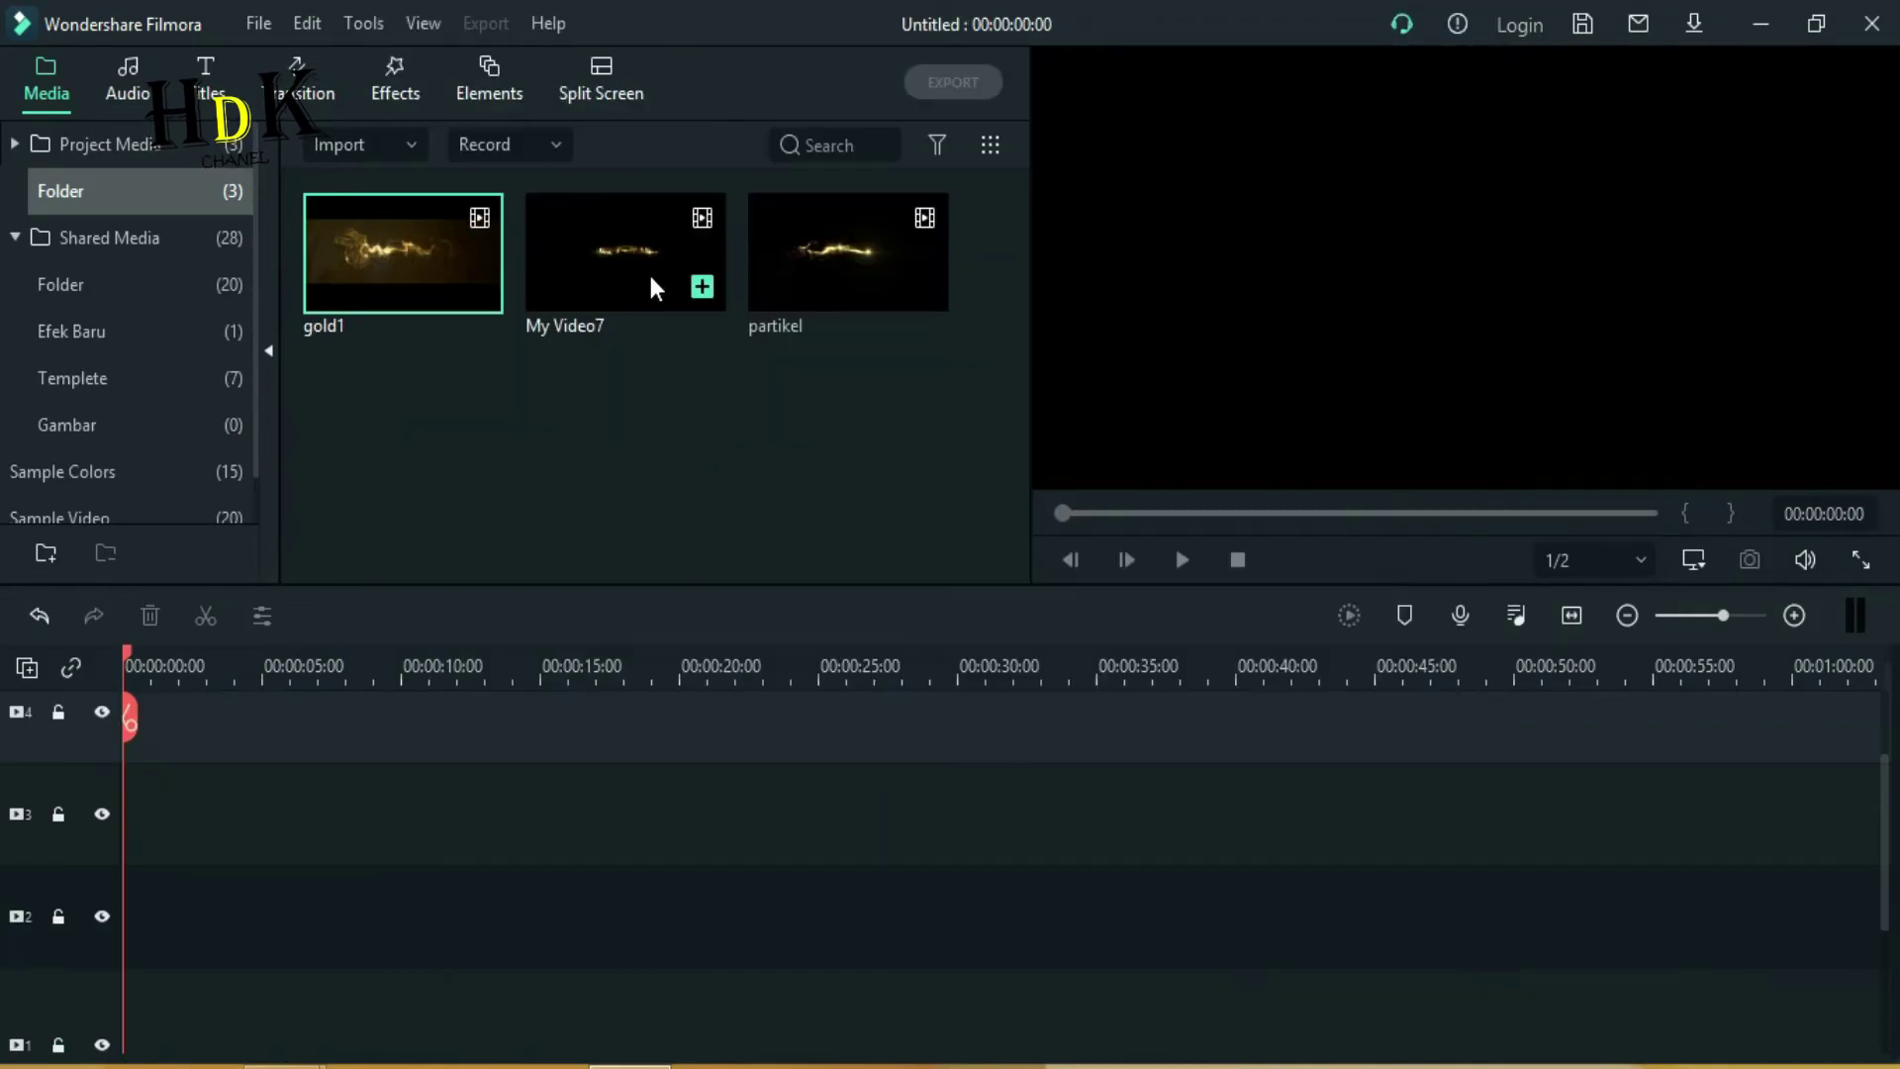
- Place the My Video7 clip from the project media at the start of track 1 and play it
click(649, 271)
drag(649, 271, 101, 989)
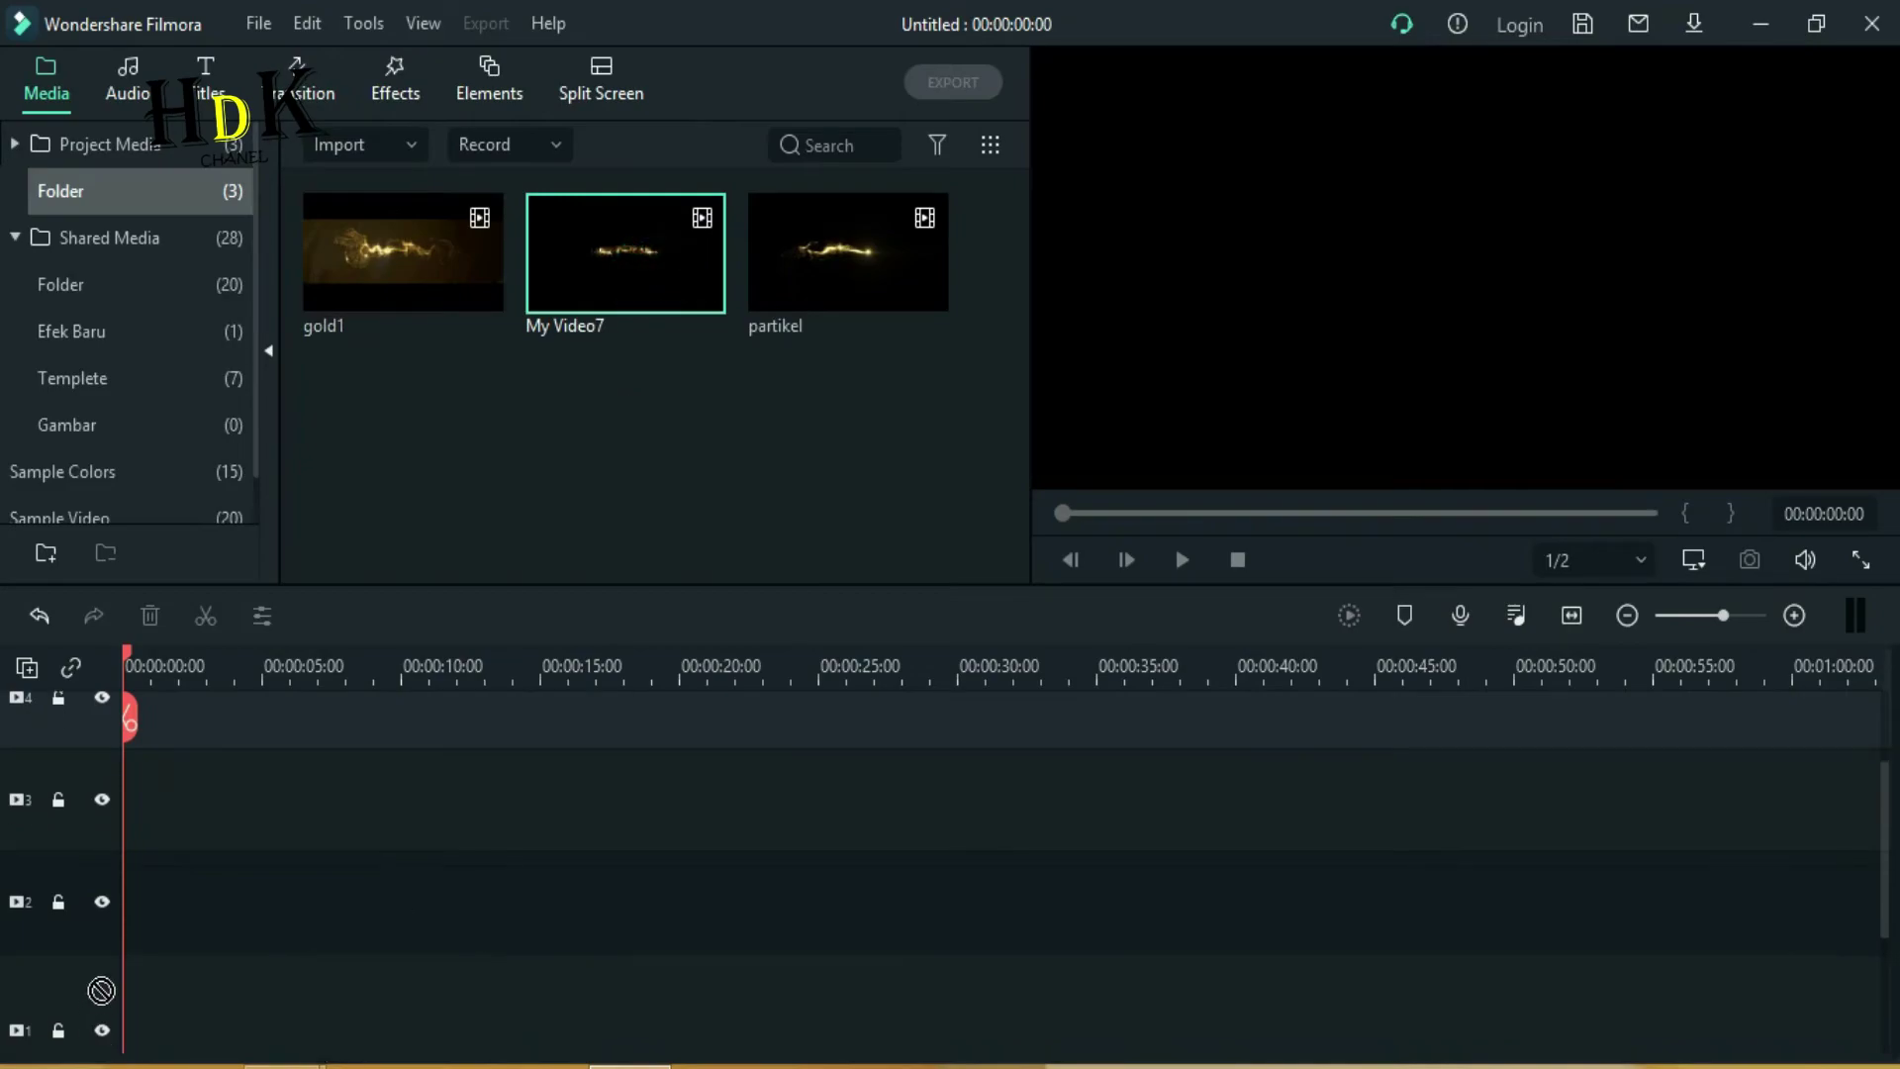
drag(228, 873, 140, 1005)
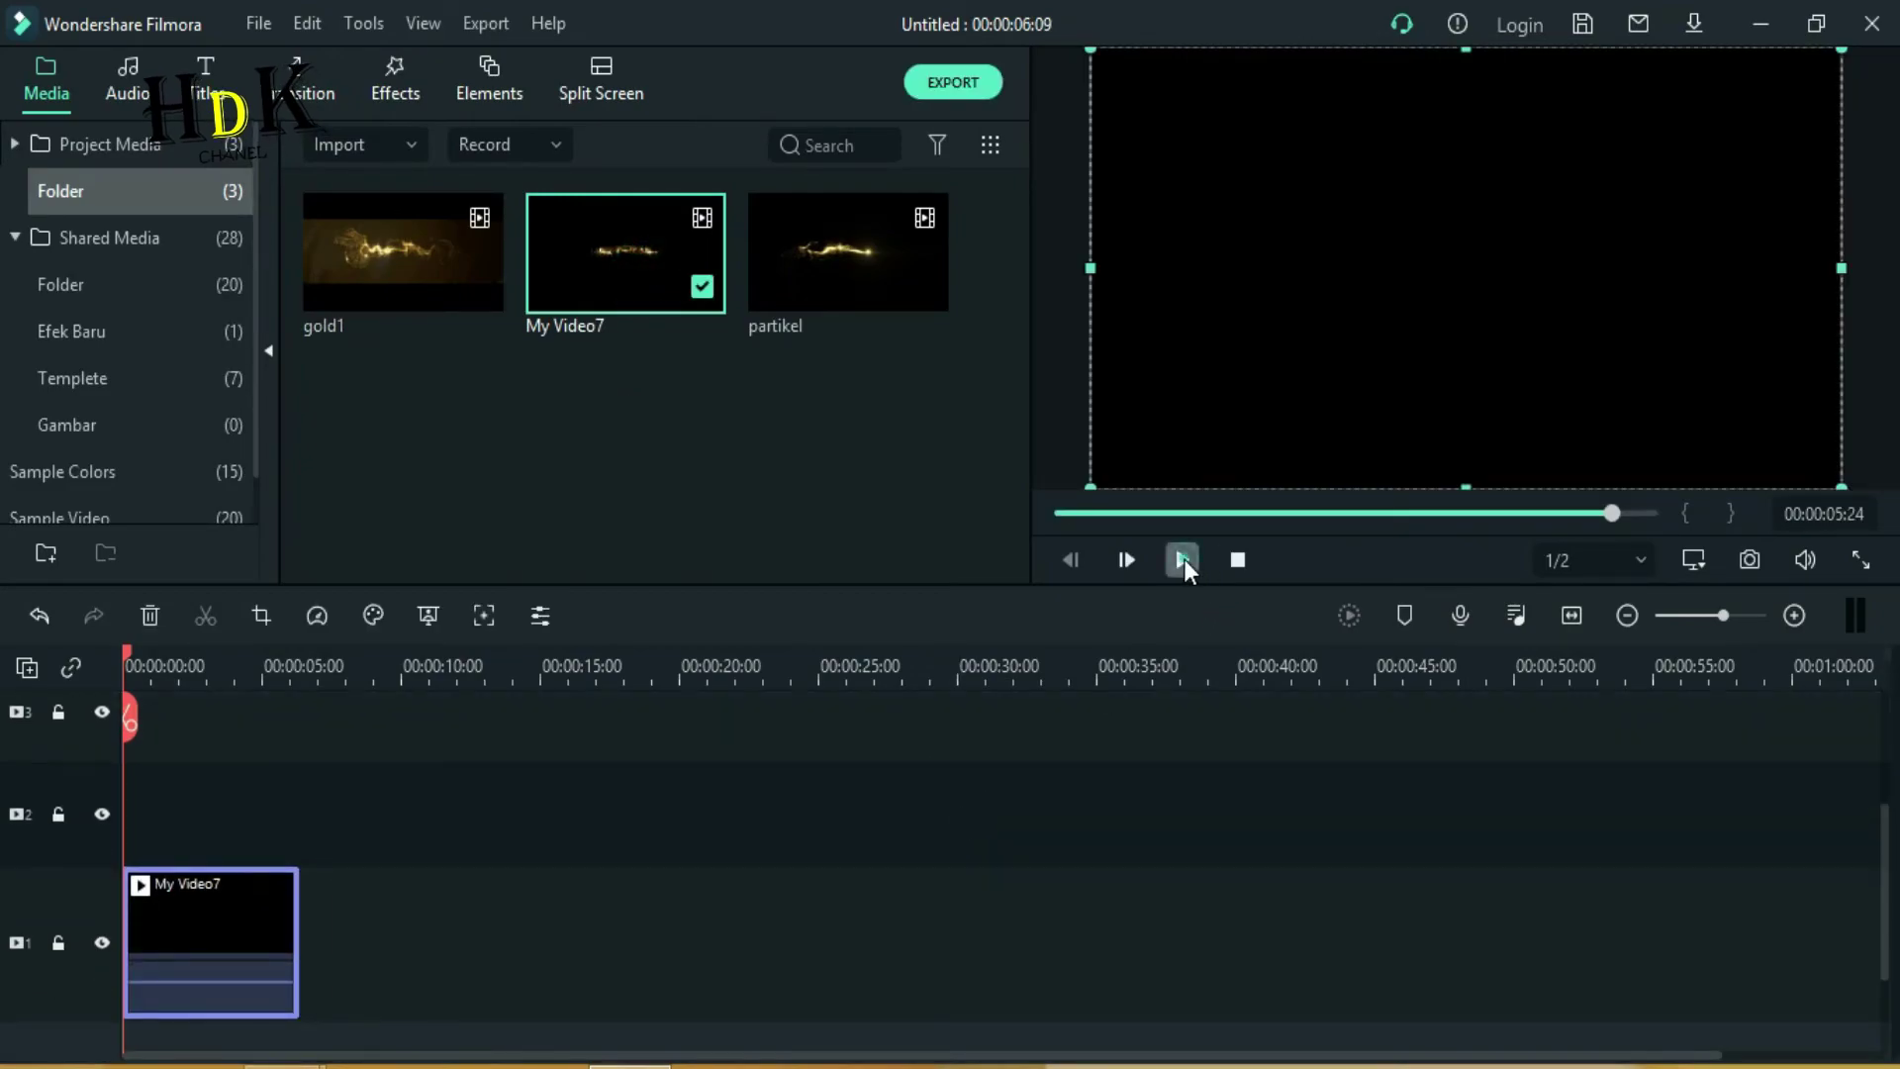
click(1181, 560)
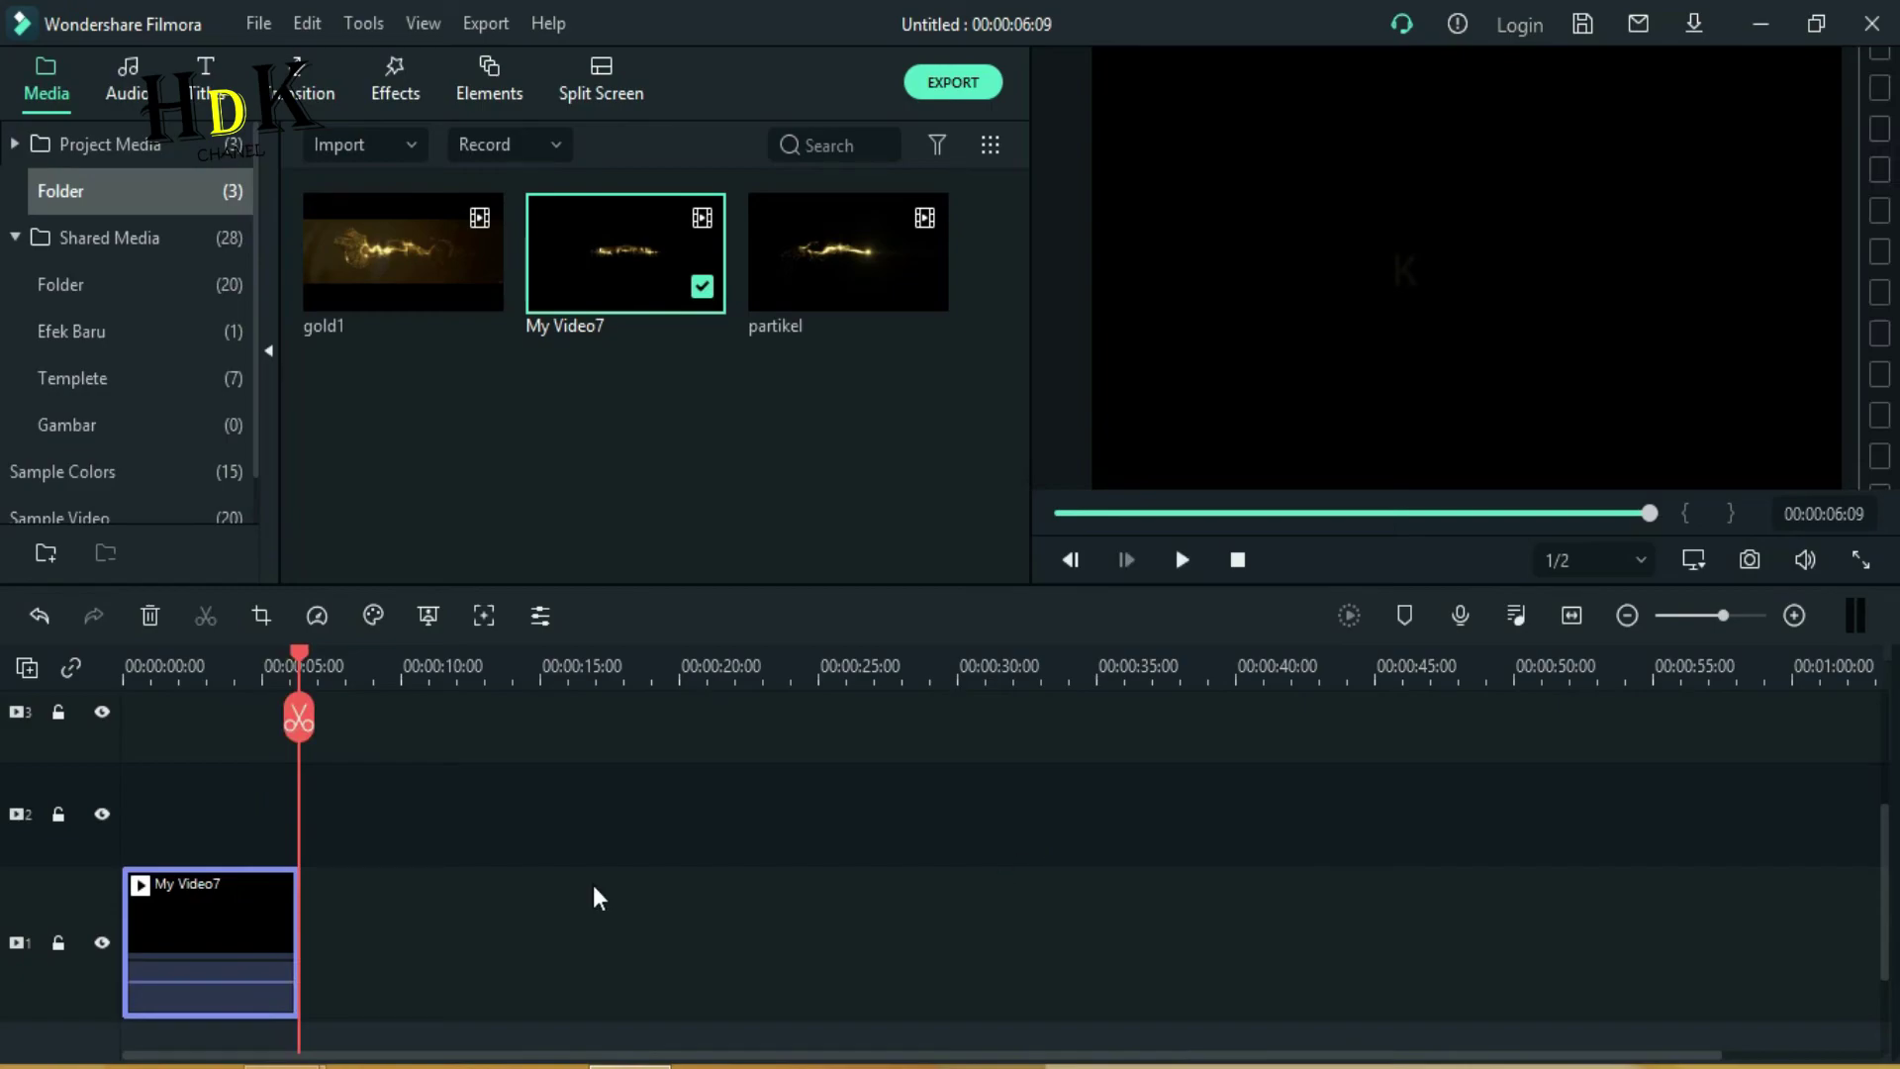
- Overlay the partikel clip on track 2 above My Video7 with Screen blending, and play the result from the start
drag(885, 252, 212, 827)
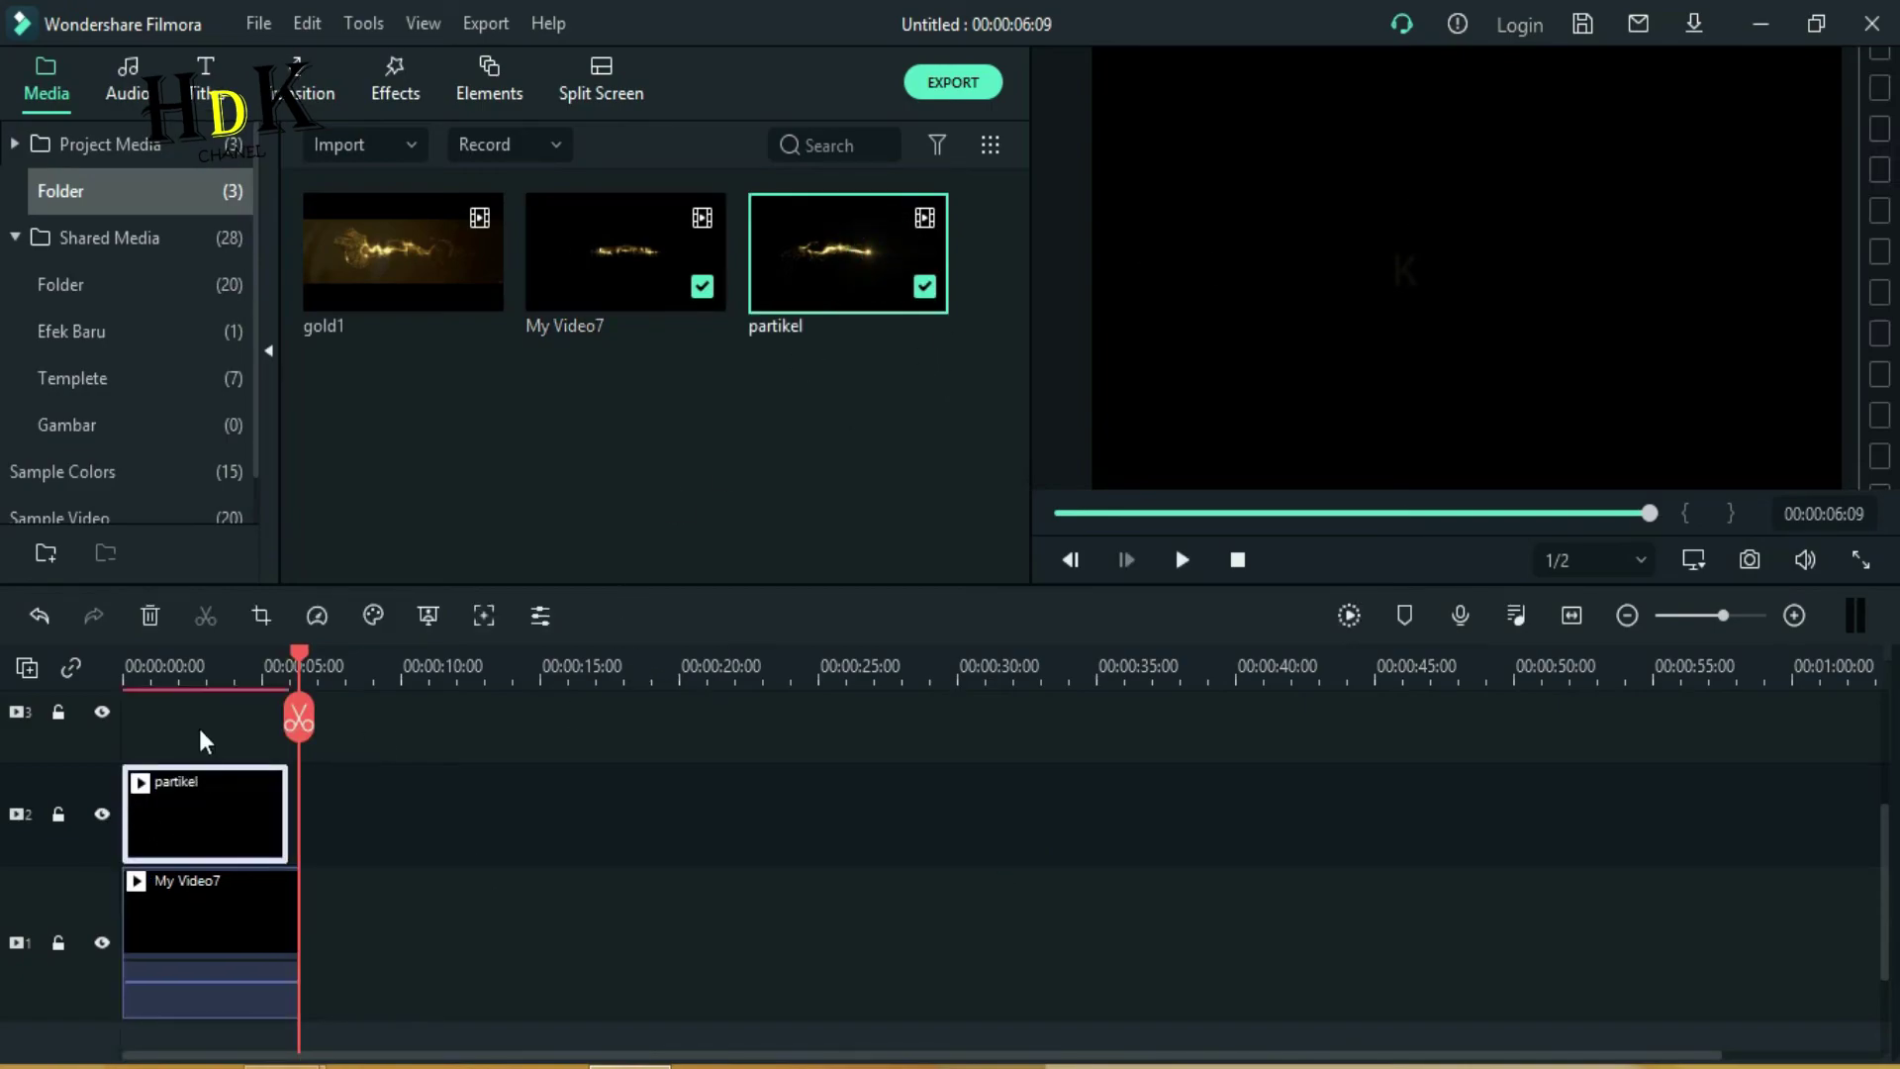
click(198, 673)
double_click(262, 815)
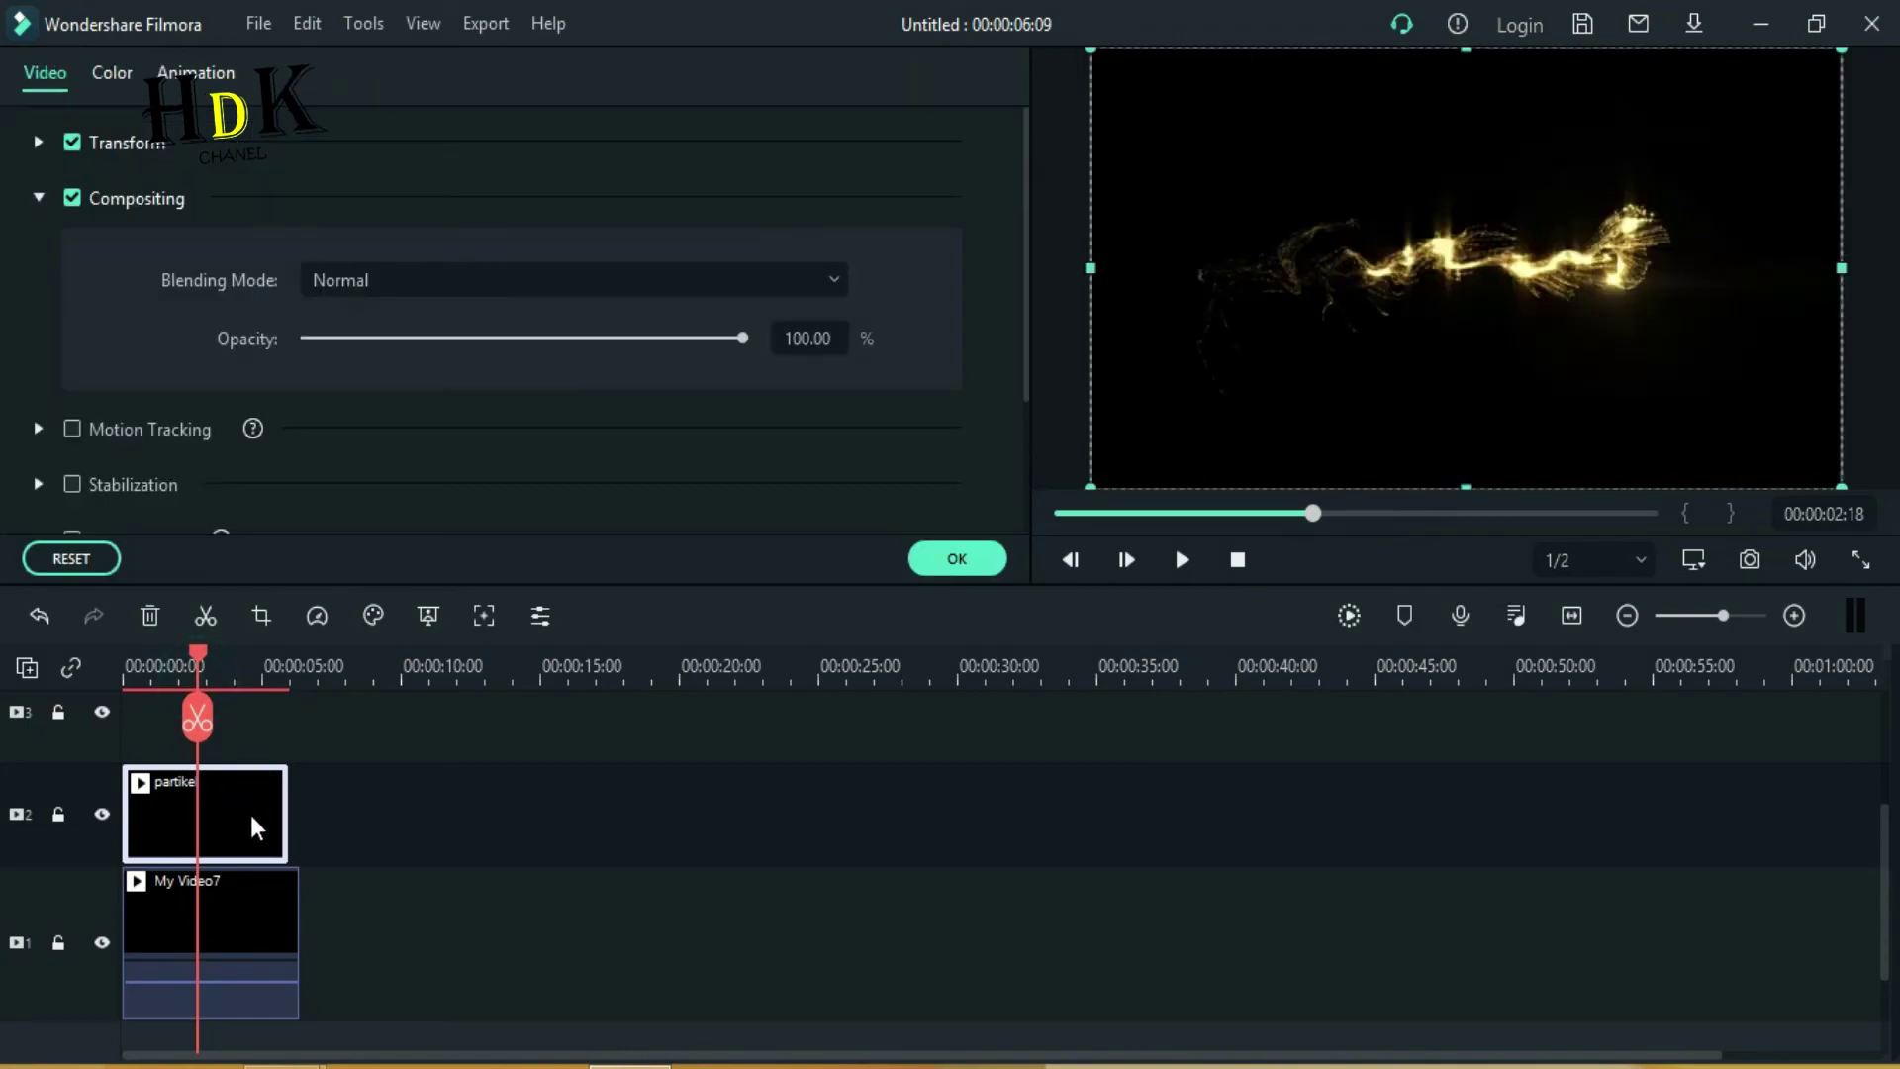
click(744, 287)
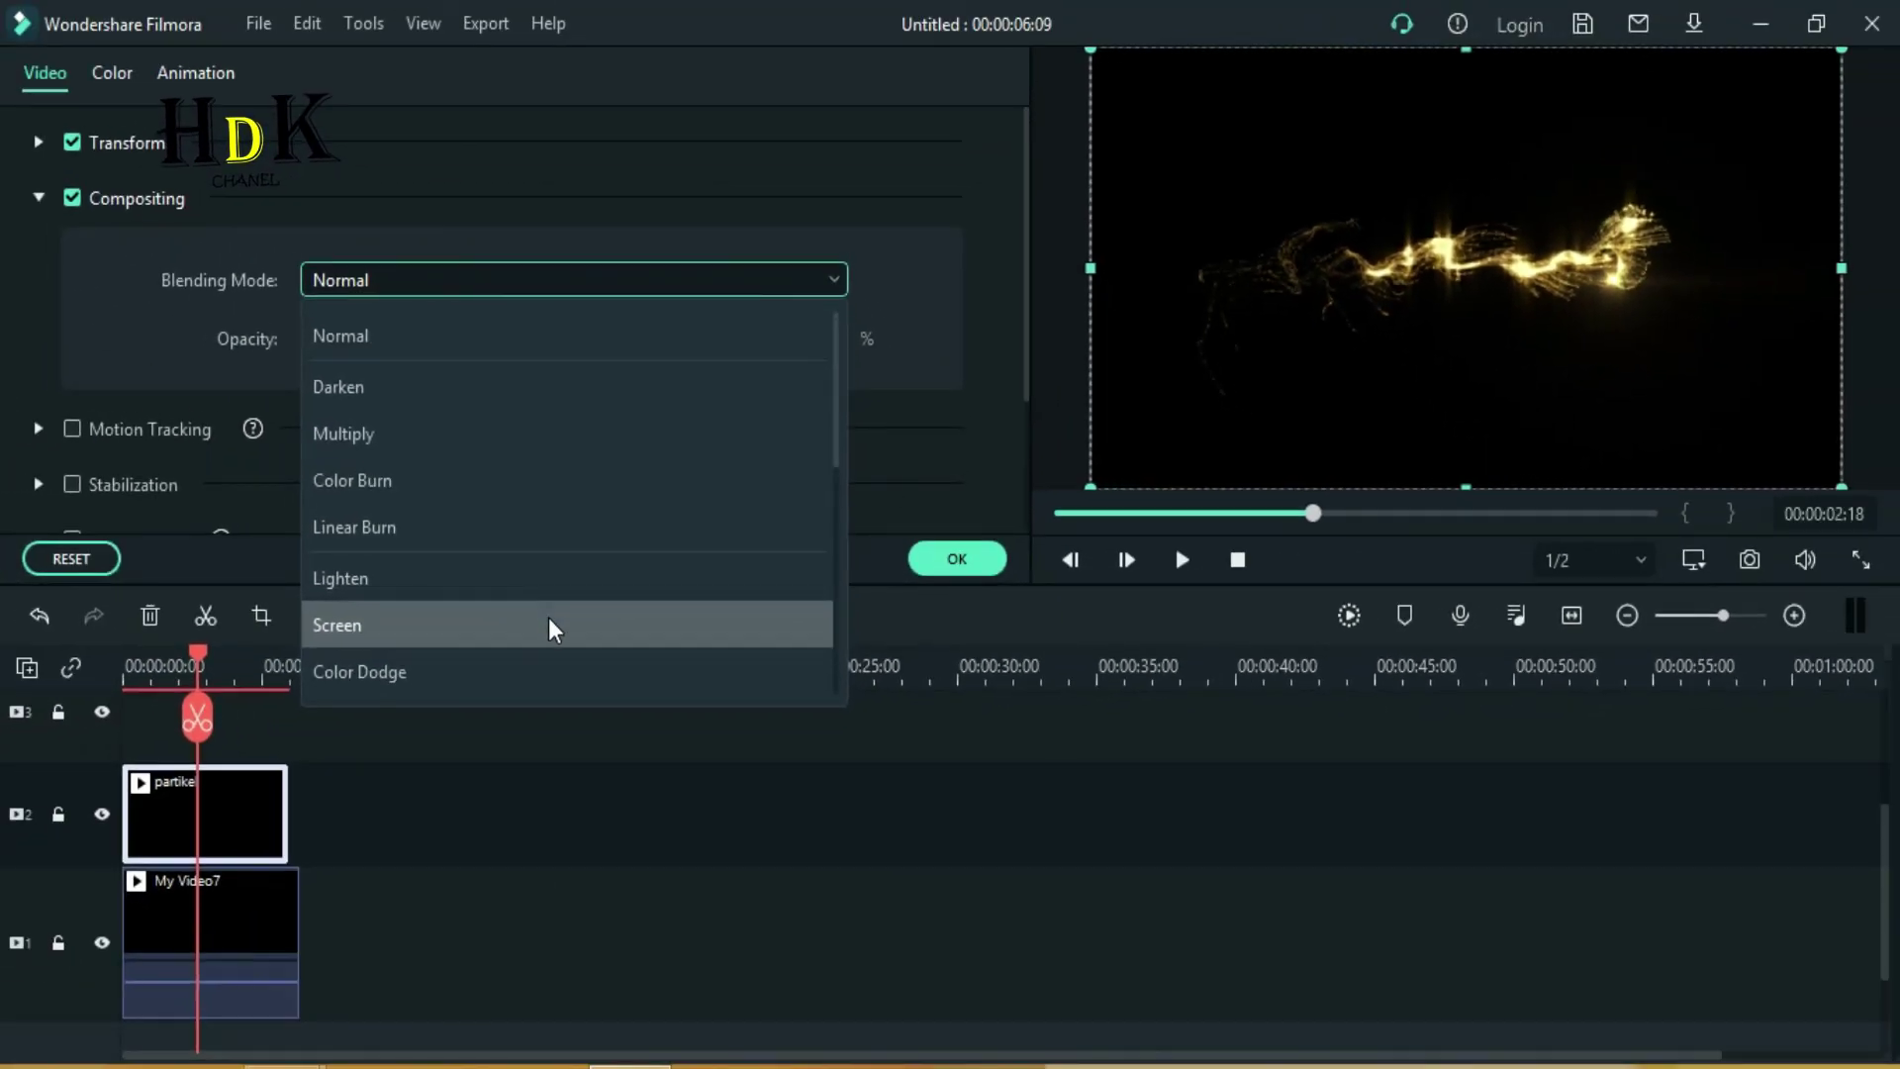
click(548, 621)
click(983, 562)
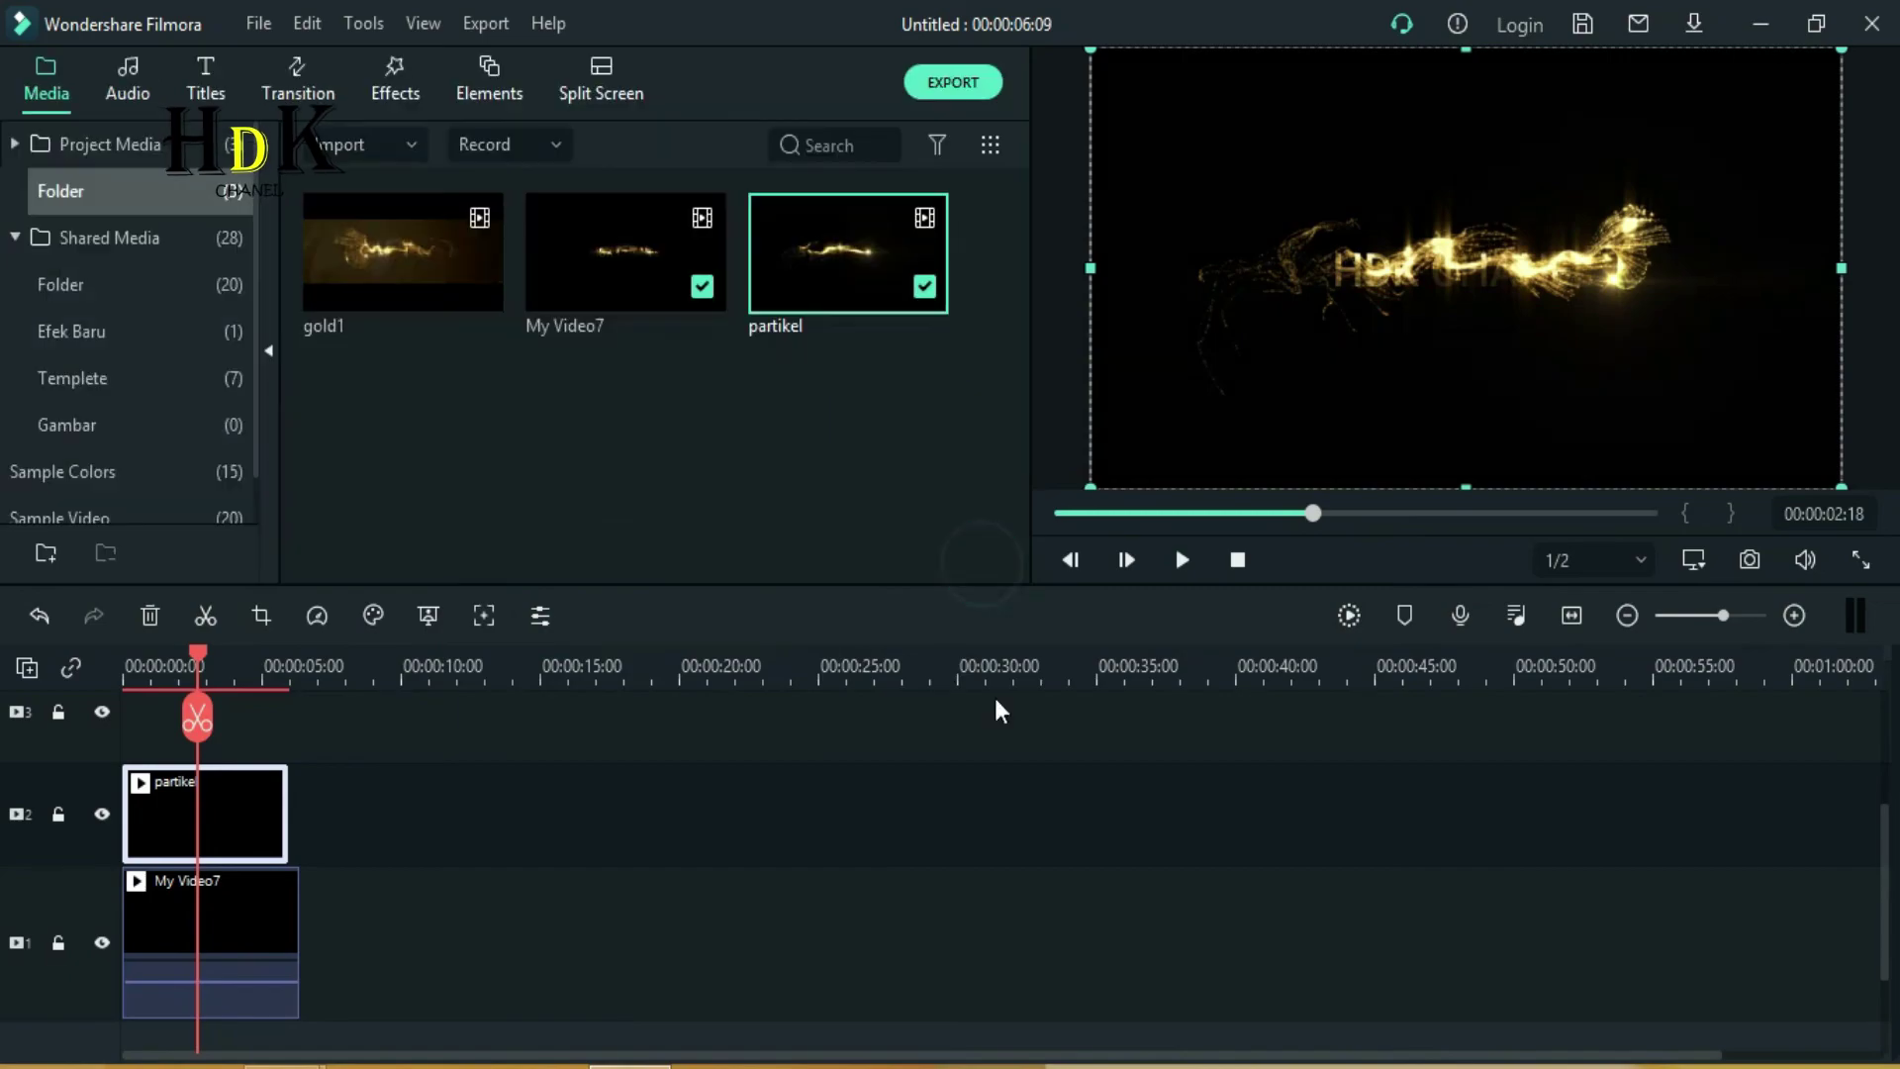
click(1238, 560)
click(1181, 560)
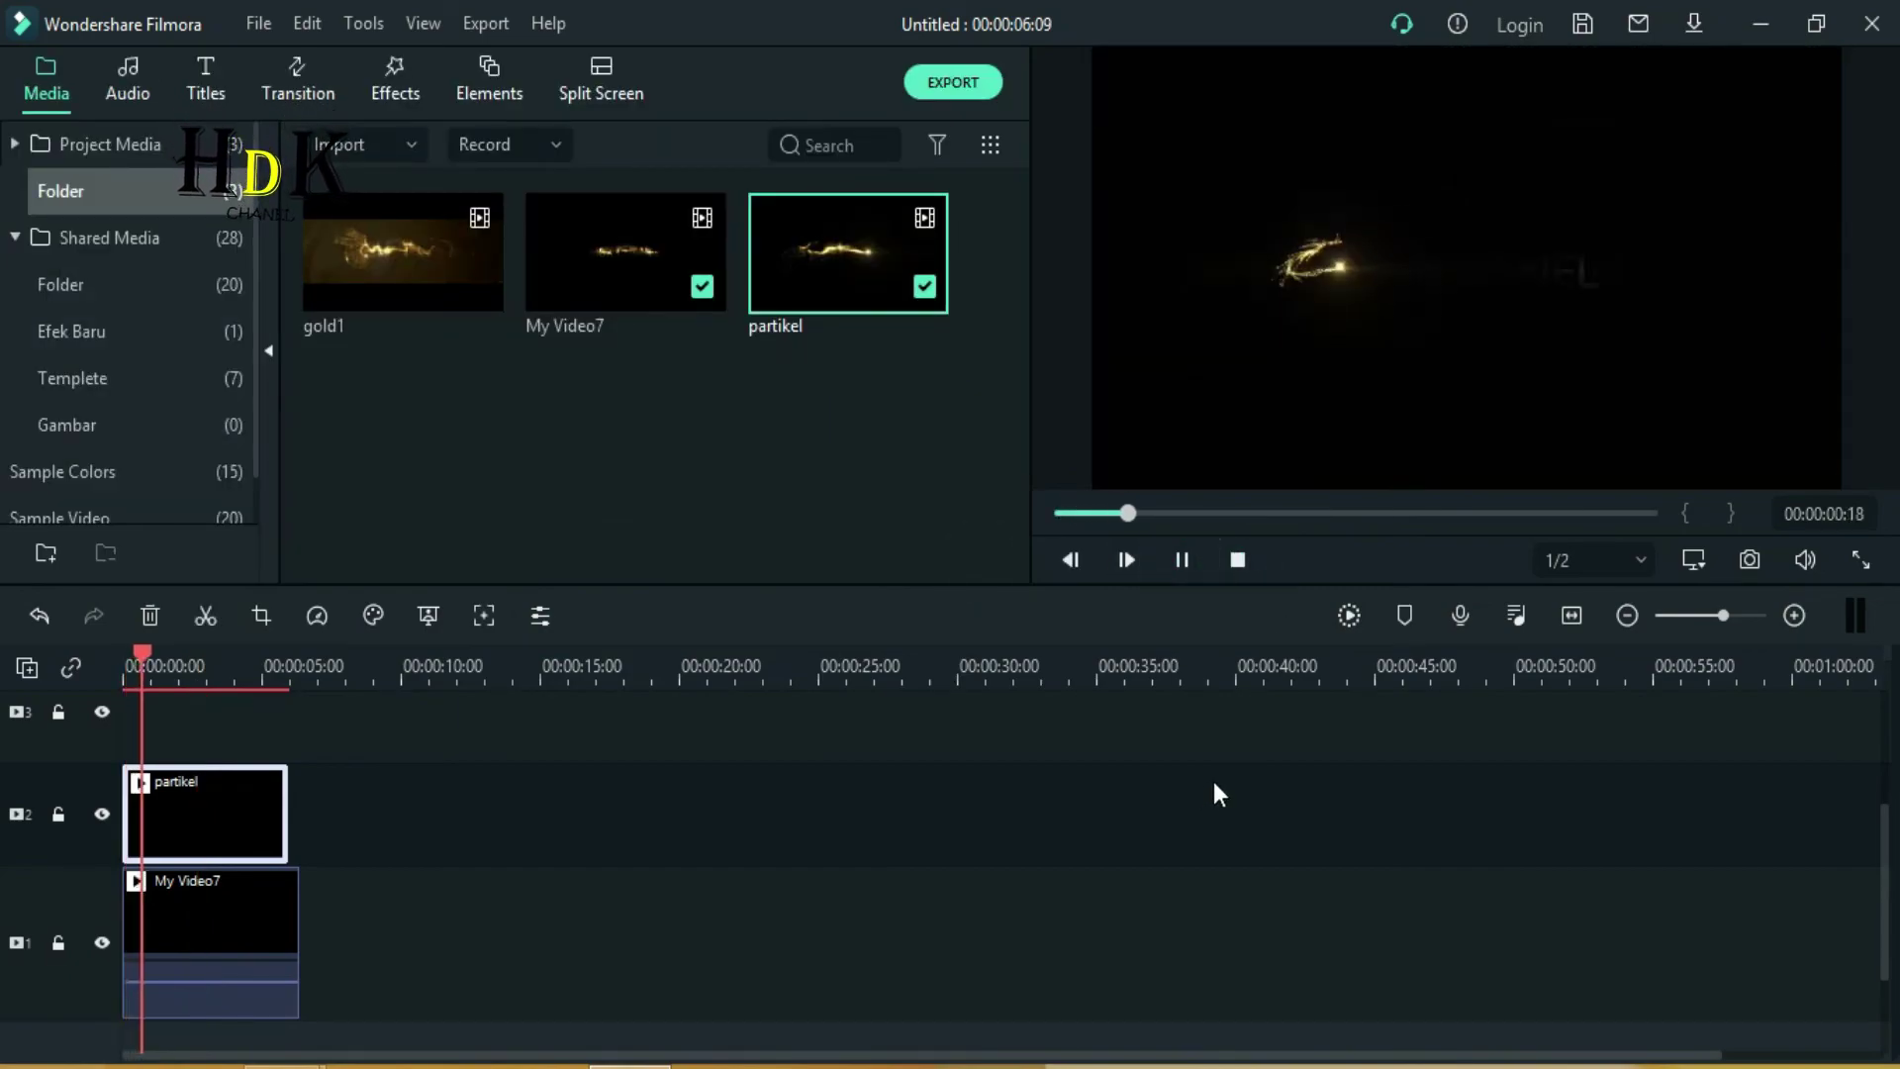